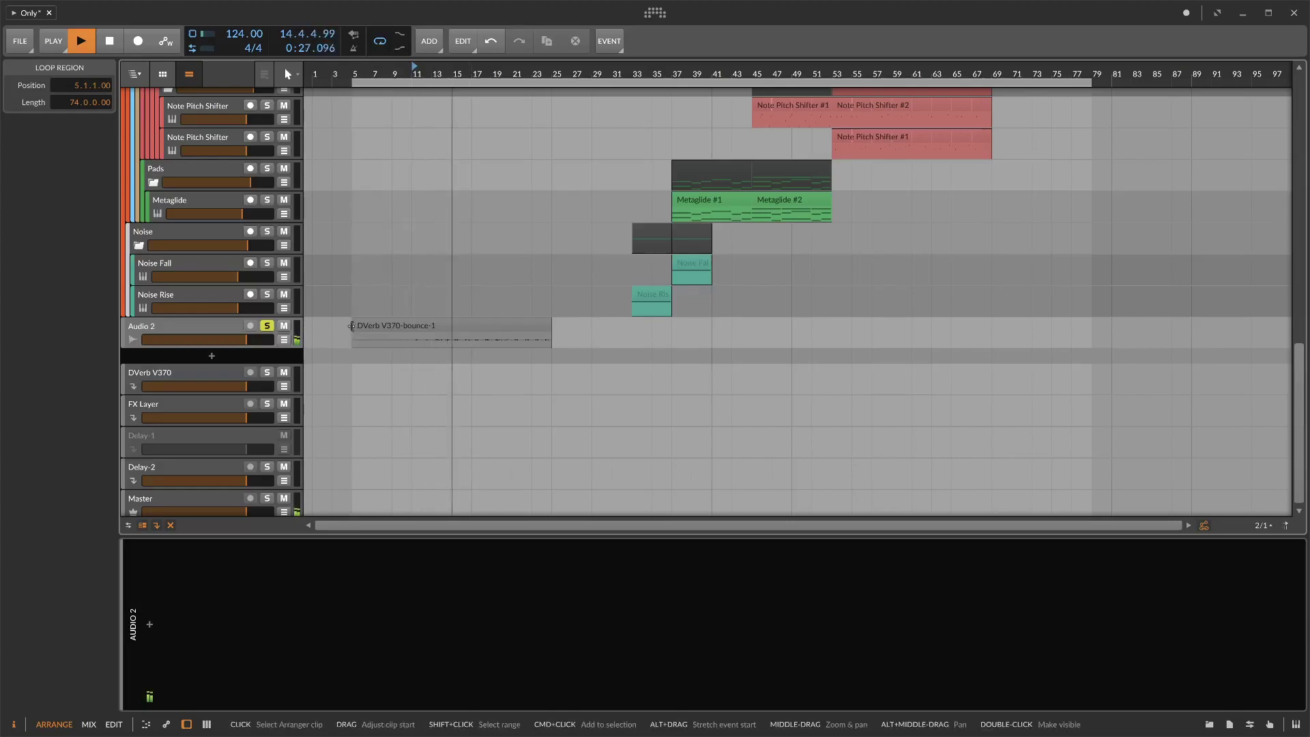
- Trim the DVerb V370-bounce-1 clip on Audio 2 to 8 bars, starting at bar 5 with its content offset at 13.1.1
key(space)
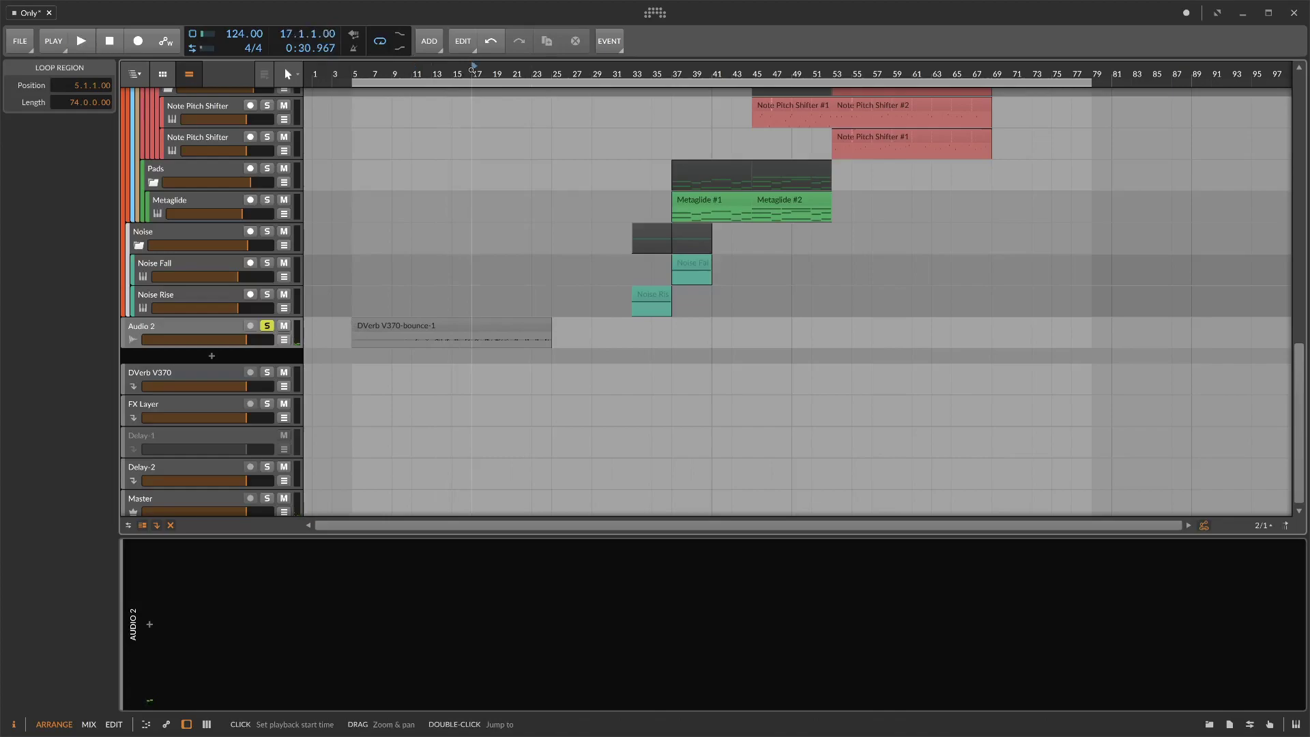
mouse_move(363, 329)
mouse_down()
mouse_move(464, 326)
mouse_move(386, 329)
mouse_up()
key(space)
scroll(446, 321, up, 5)
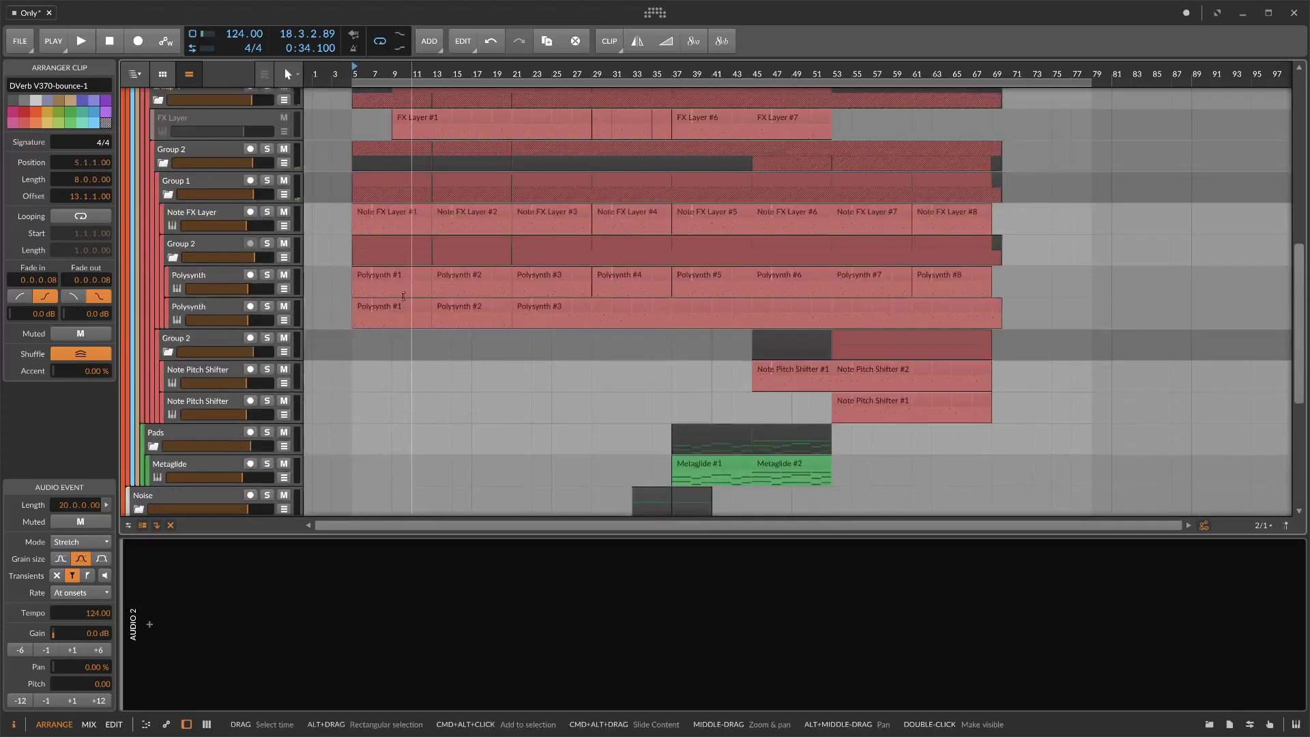
scroll(447, 322, down, 5)
click(424, 318)
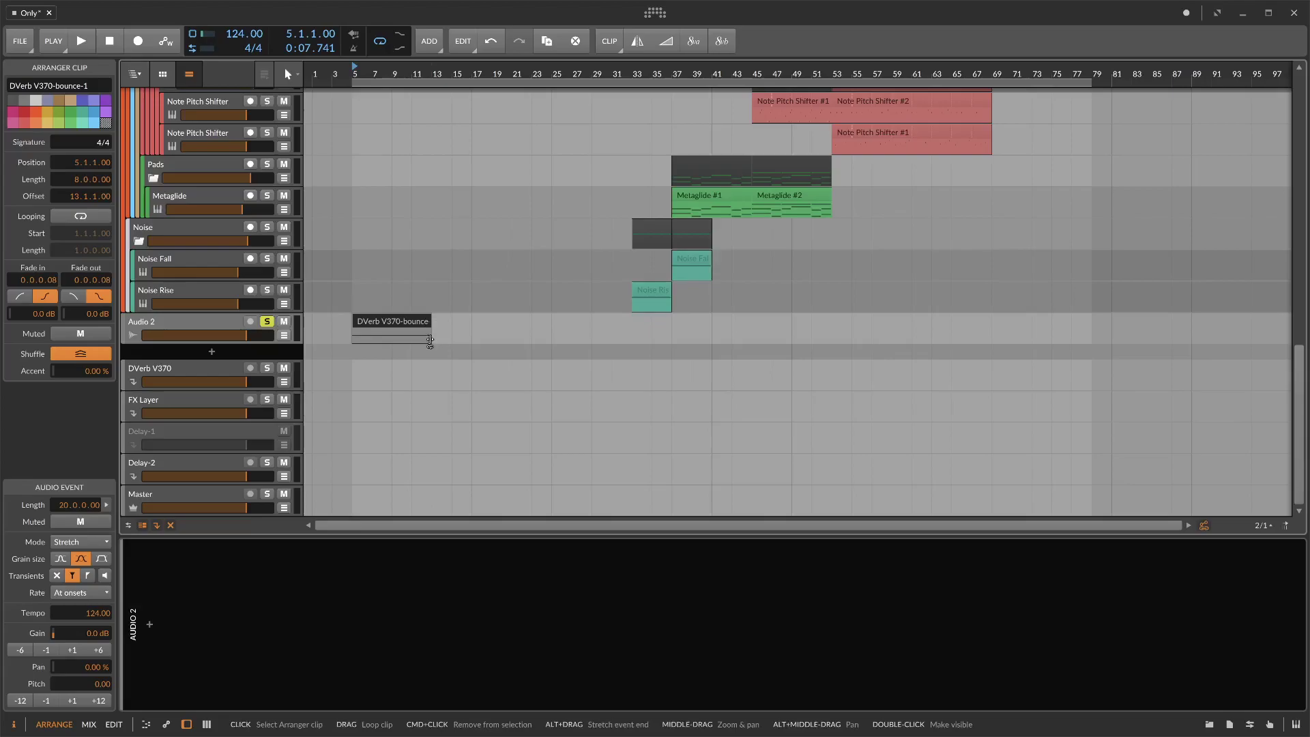
drag(494, 340, 413, 332)
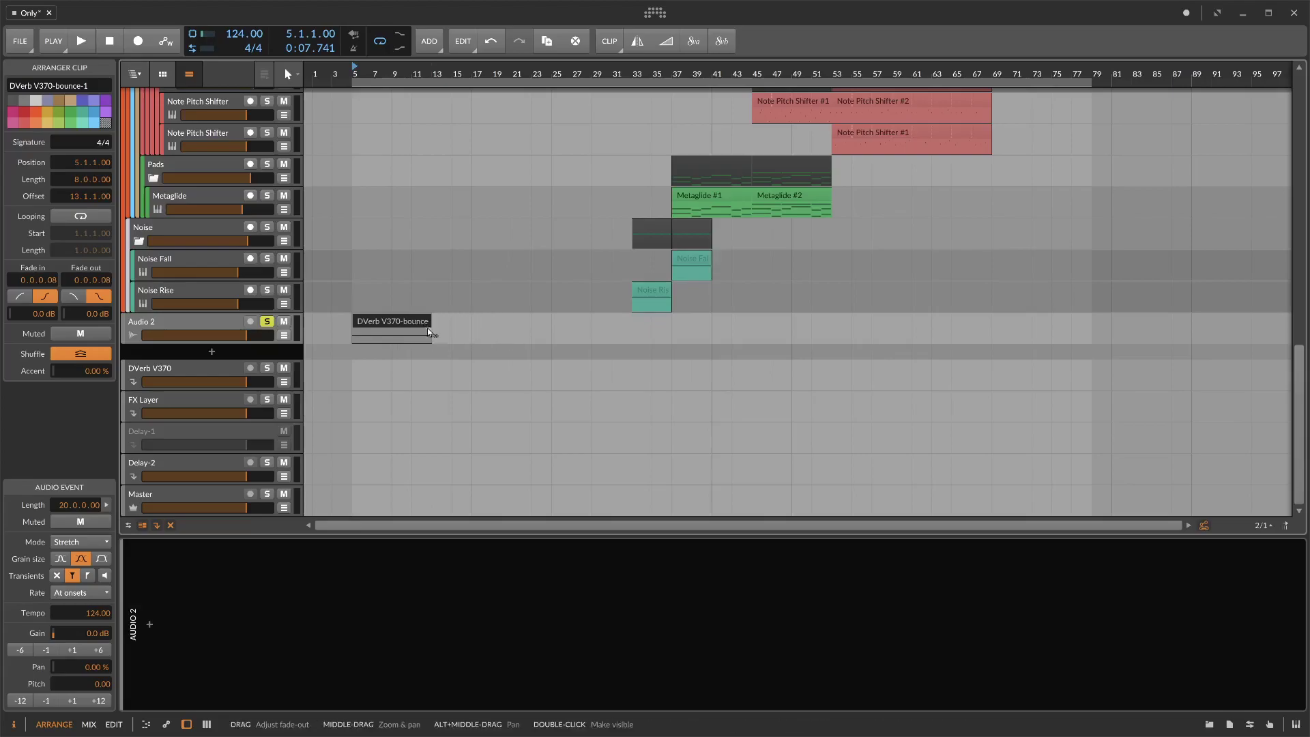
- Loop the DVerb V370-bounce-1 clip on Audio 2 out to 16 bars
scroll(430, 334, up, 6)
scroll(429, 325, down, 4)
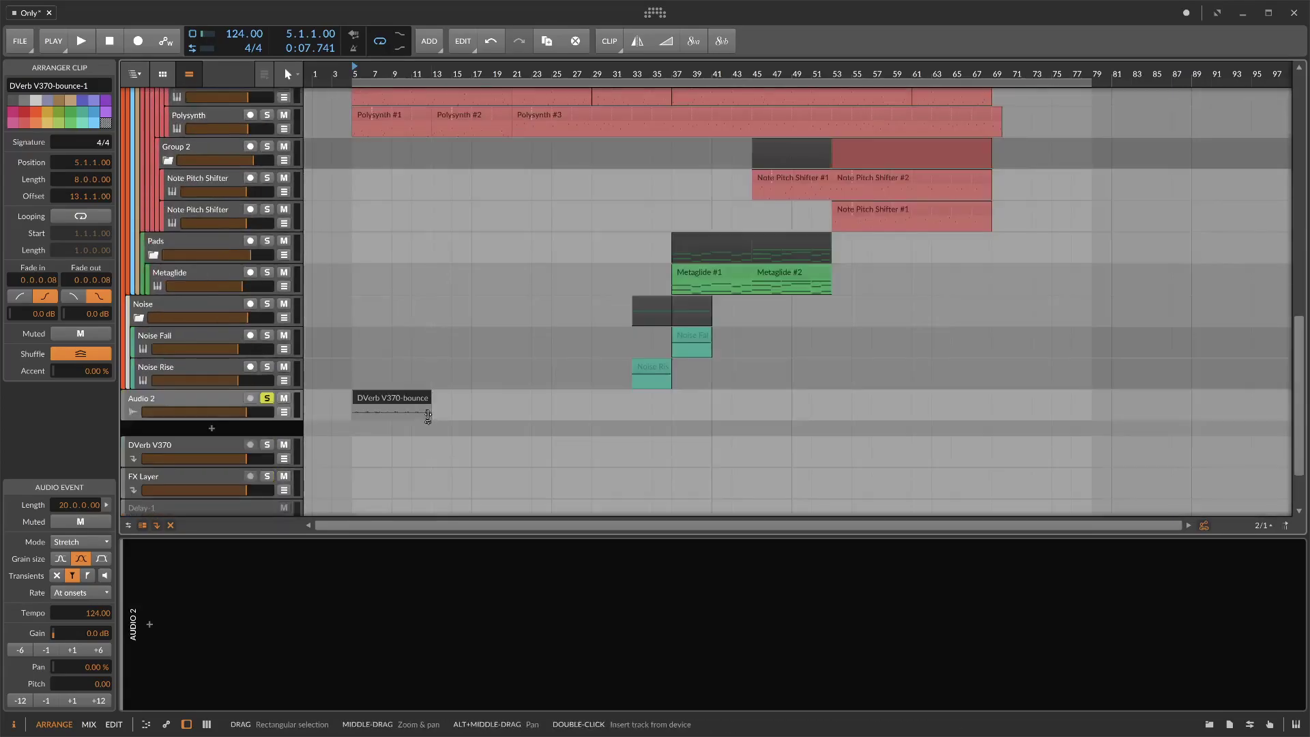
drag(427, 417, 504, 423)
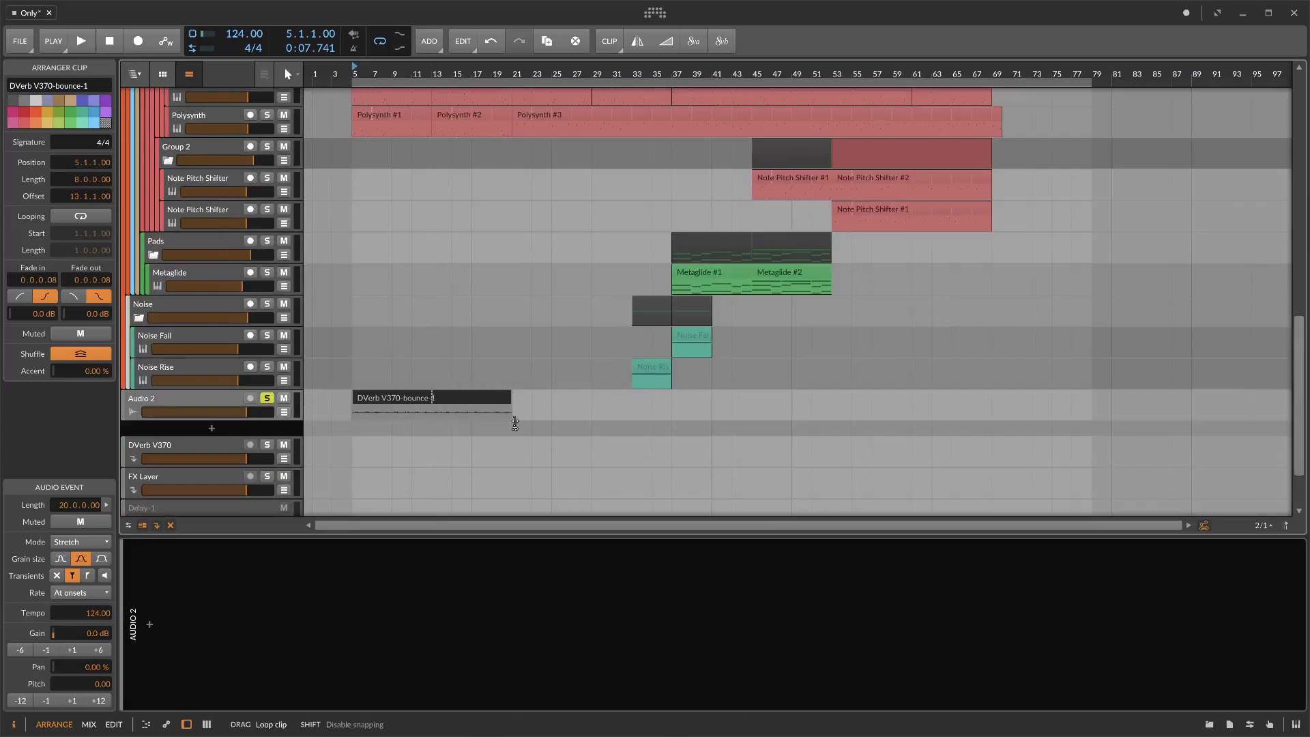
- Display the device chain of the Group 1 synth track and reveal its Tool volume automation lane
scroll(383, 374, up, 4)
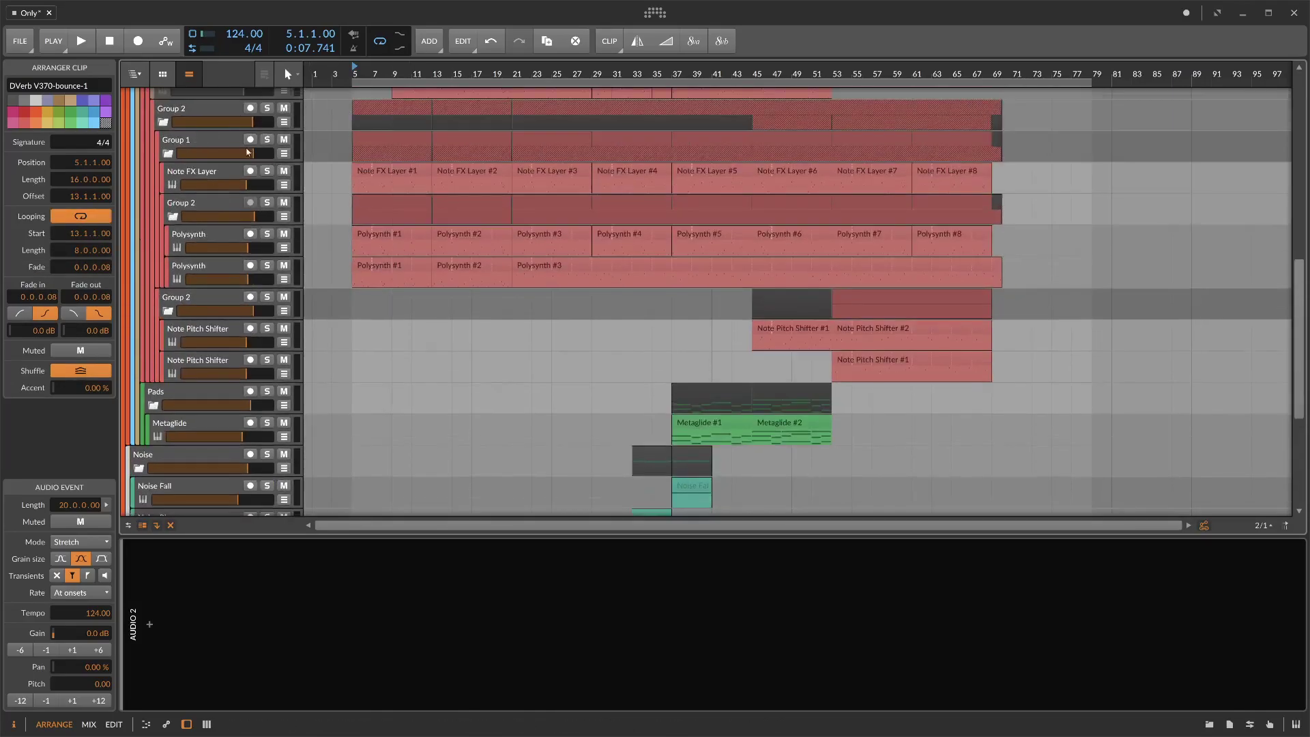
click(247, 151)
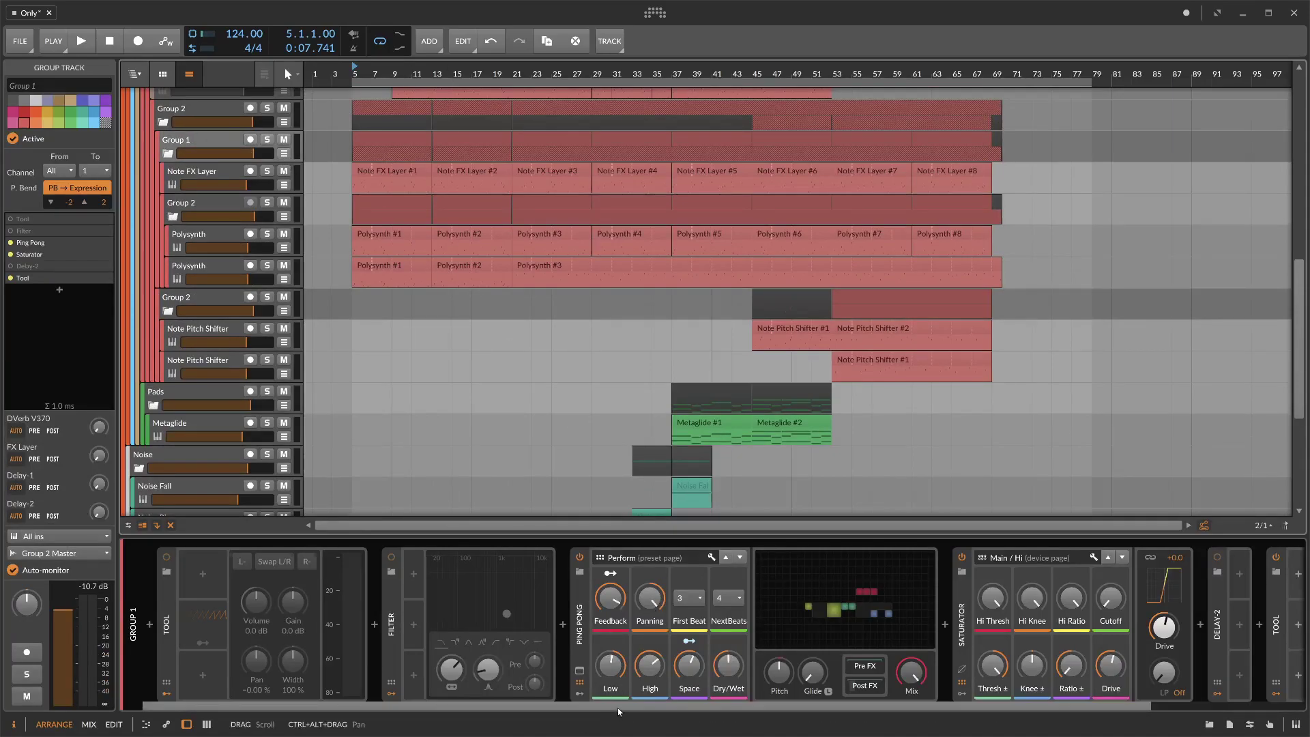
scroll(1062, 676, down, 3)
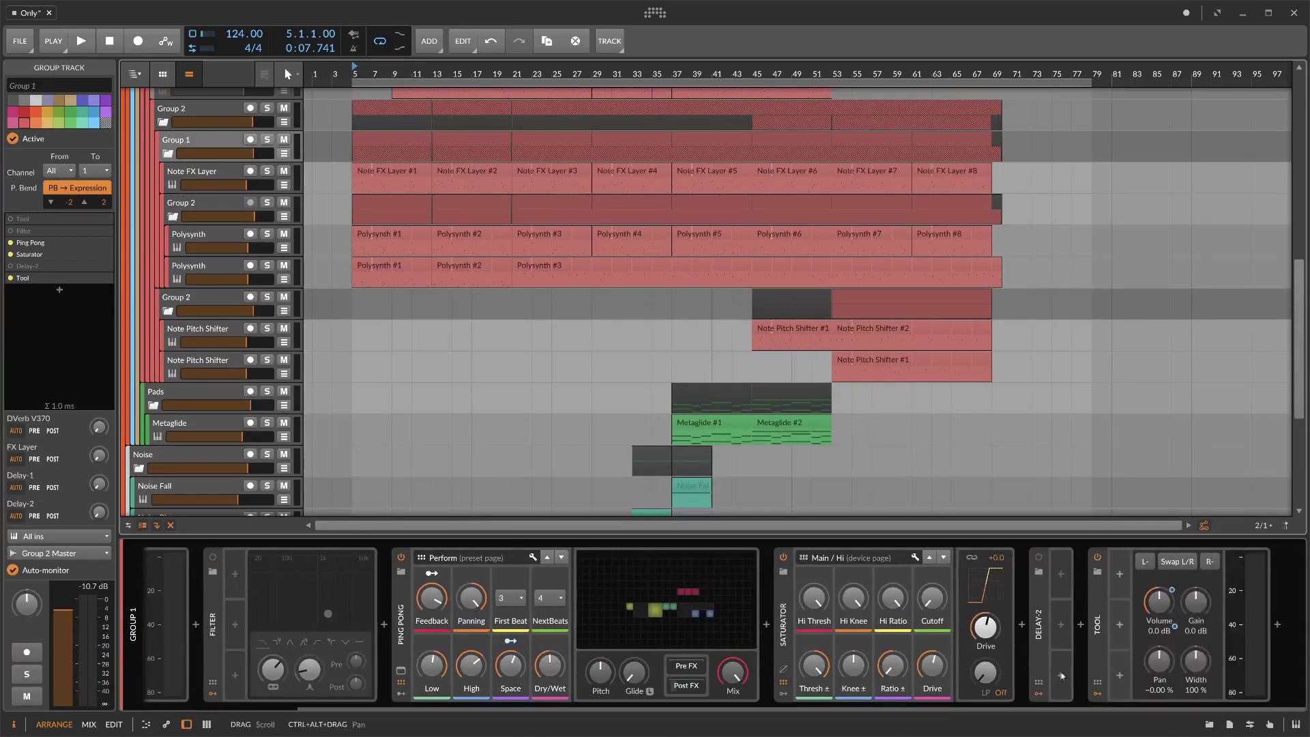
click(284, 153)
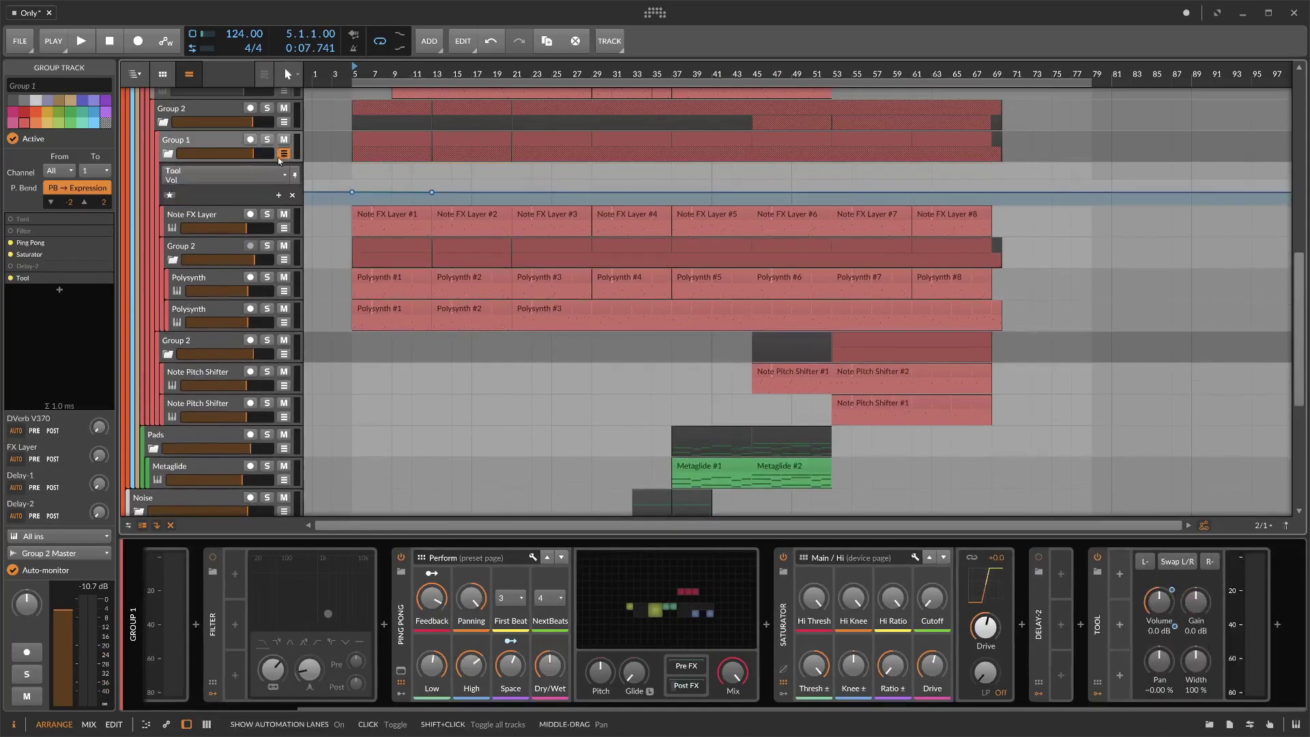
- Rename the Group 1 synth track as DANCING SYNTHS
click(168, 155)
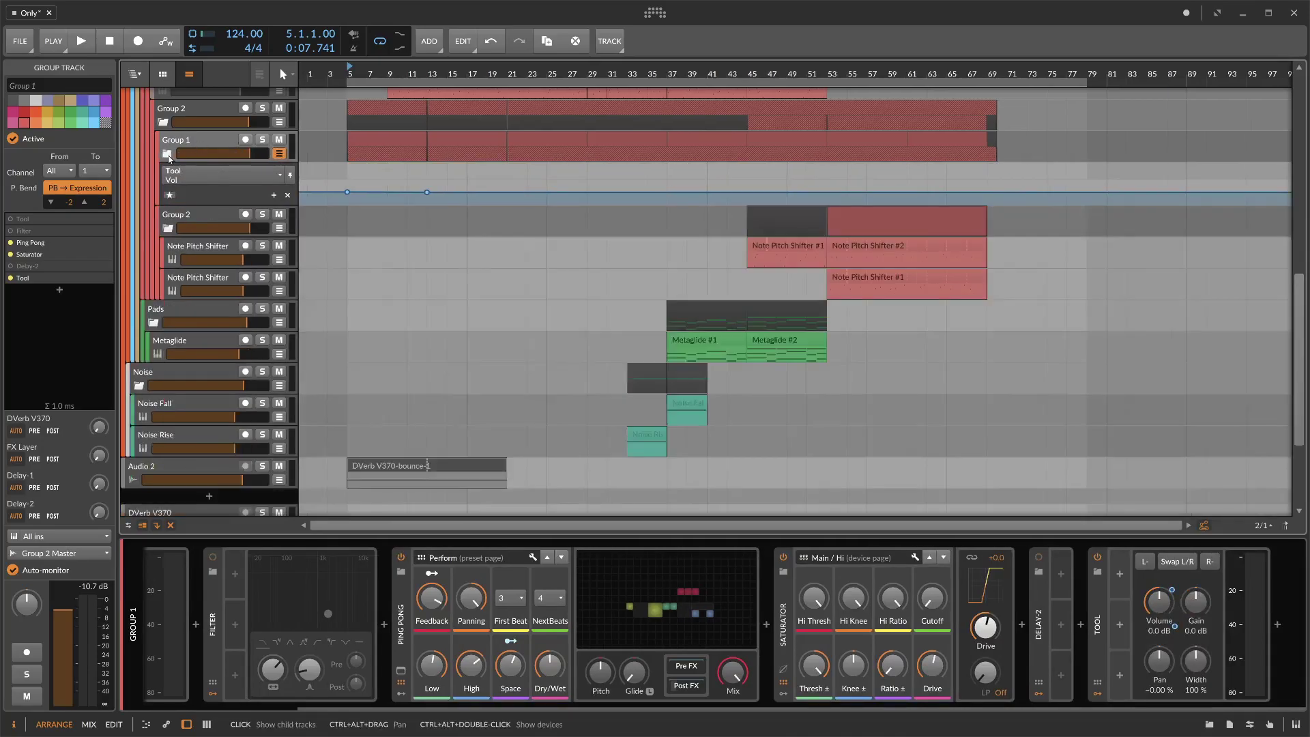
click(168, 154)
double_click(241, 141)
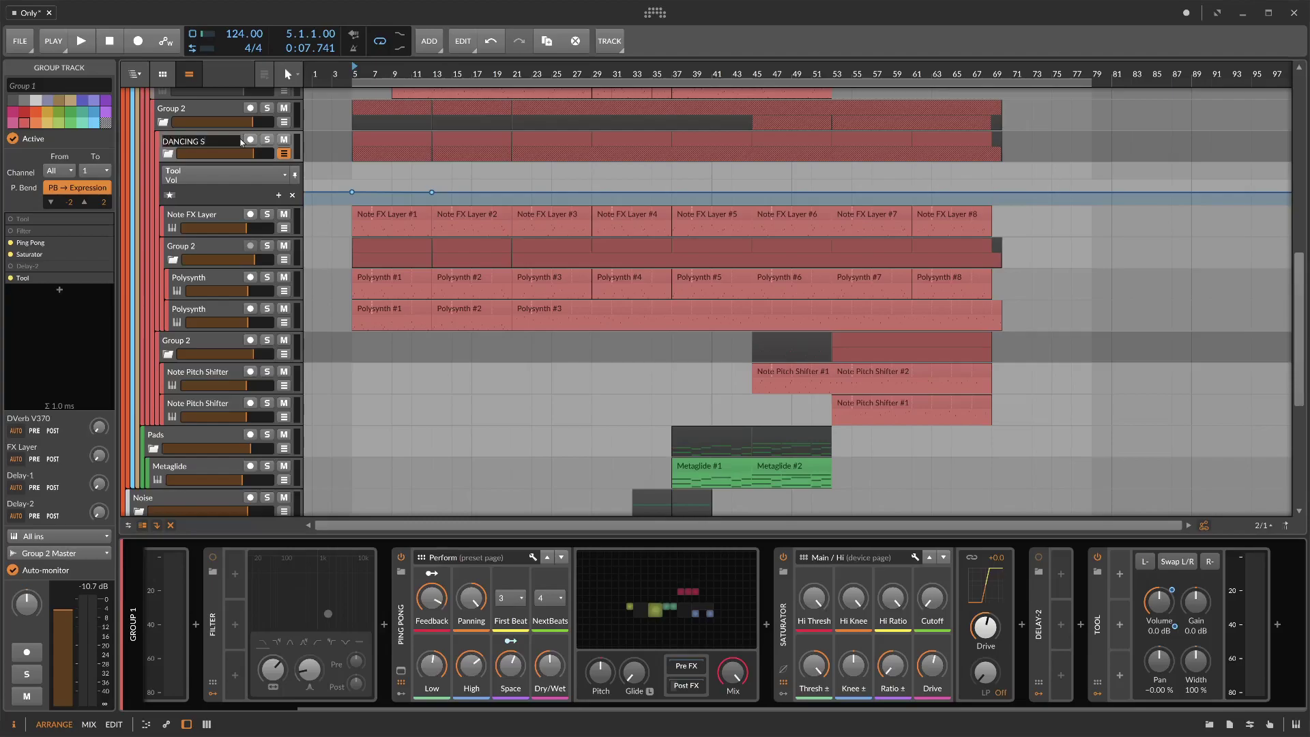
text(DANCING SYNTHS)
key(Return)
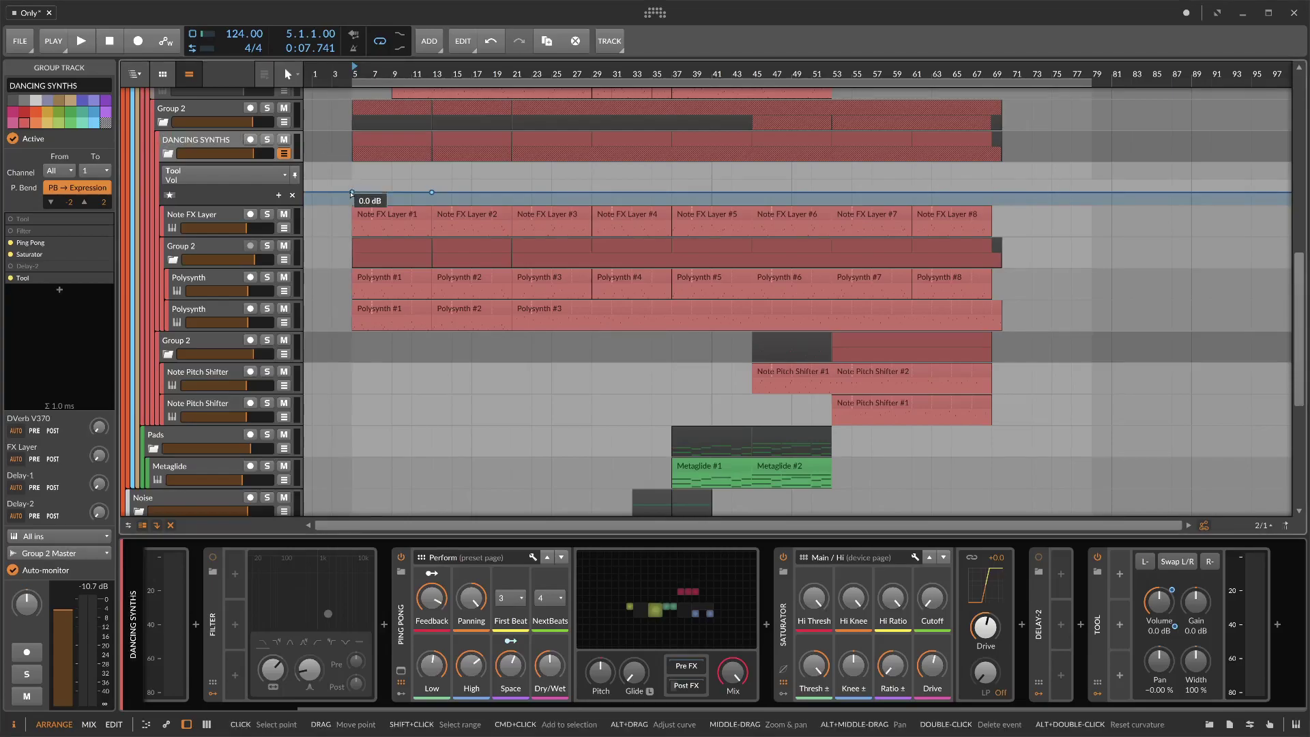
- Lower the Tool volume automation point at bar 5 of DANCING SYNTHS to -Inf dB and play the fade-in
click(352, 192)
drag(351, 195, 352, 195)
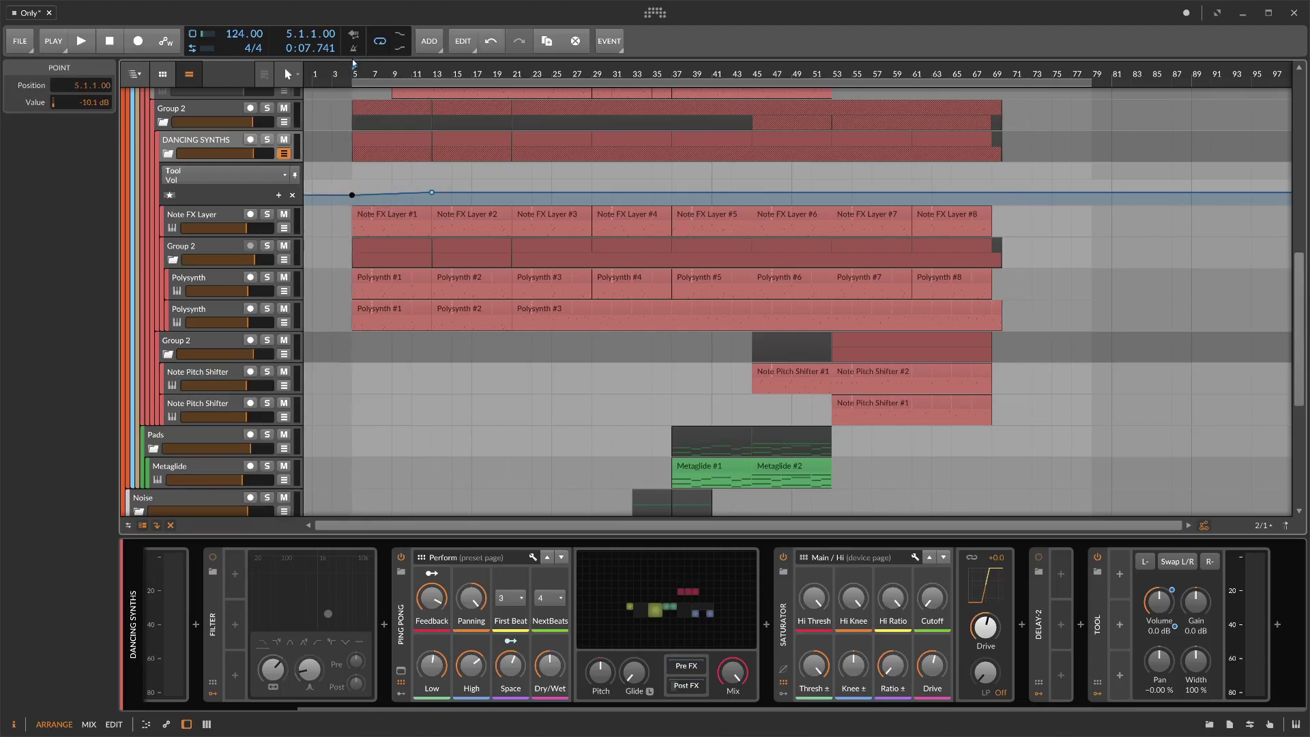
key(space)
click(284, 154)
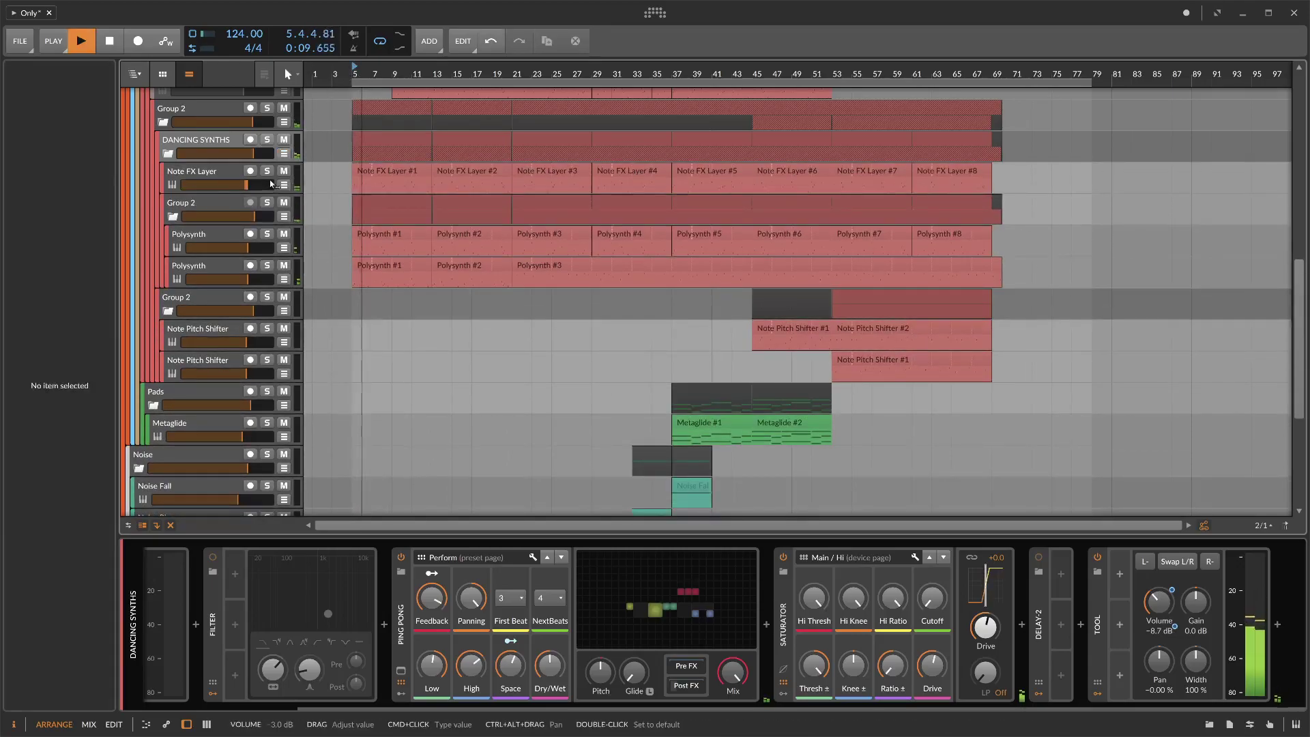
click(284, 153)
click(352, 197)
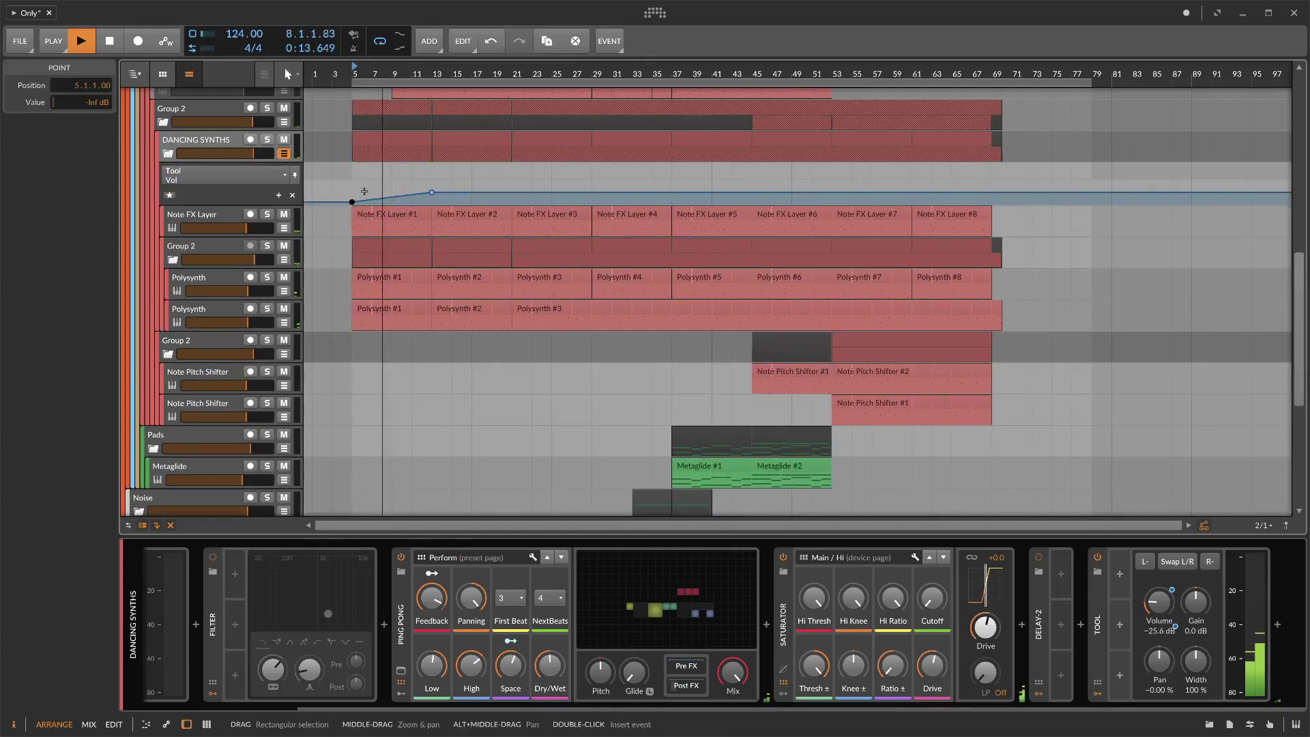
- Shorten the DVerb V370-bounce-1 clip on Audio 2 to 8 bars with a 0.2.1.33 fade-in and a 7.1.2.66 fade-out
scroll(430, 264, down, 5)
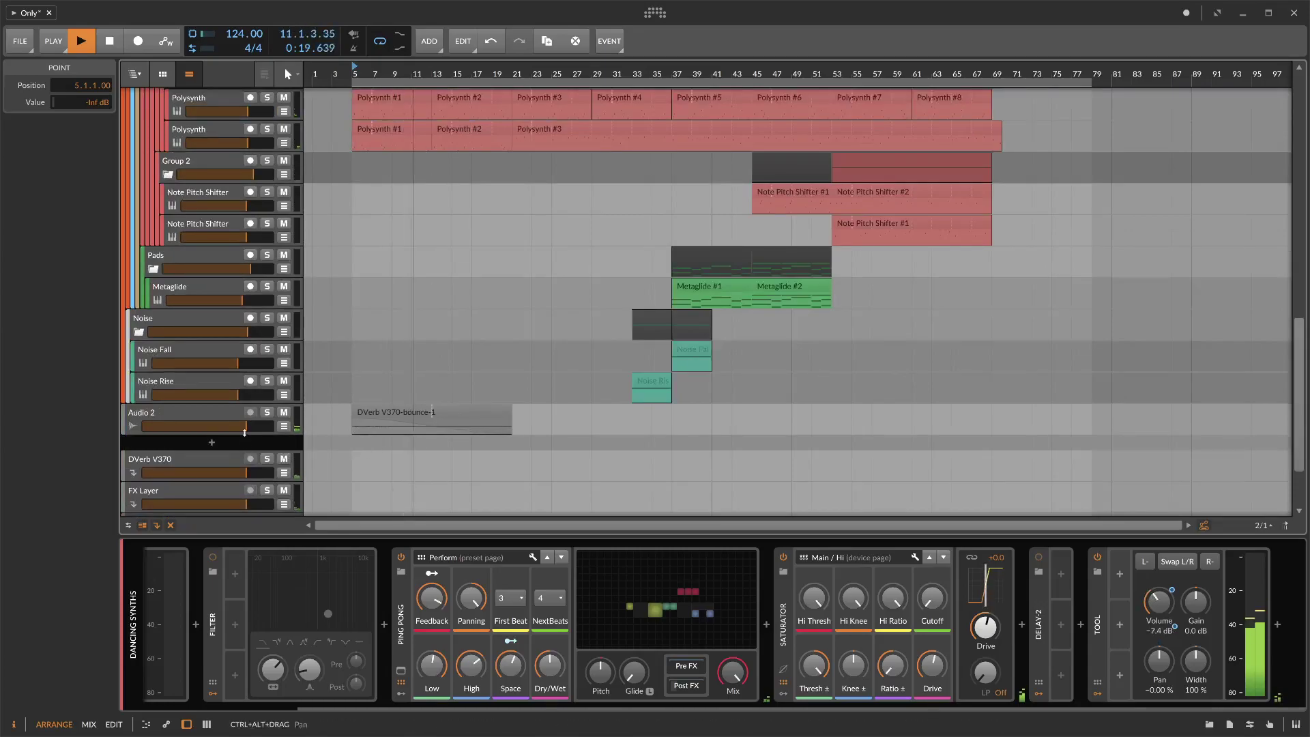
drag(244, 432, 246, 458)
scroll(460, 412, down, 1)
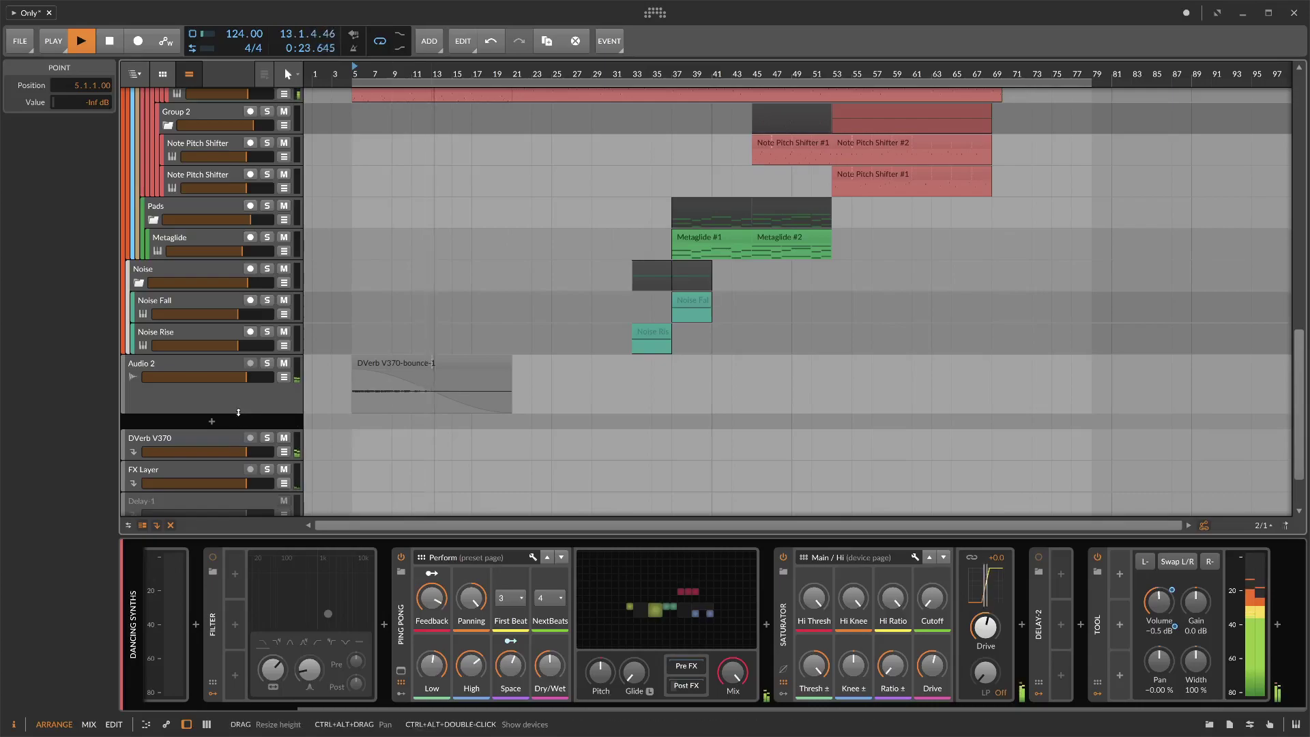
drag(239, 416, 239, 425)
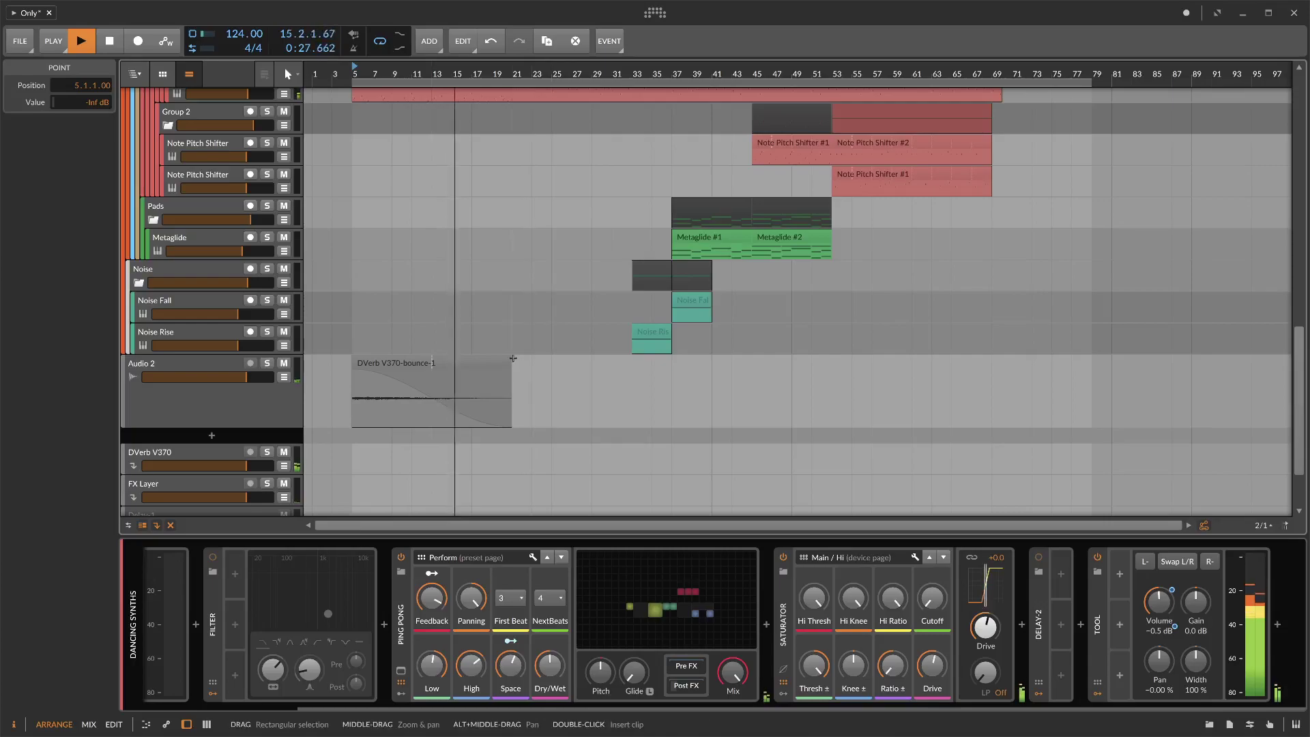
click(482, 361)
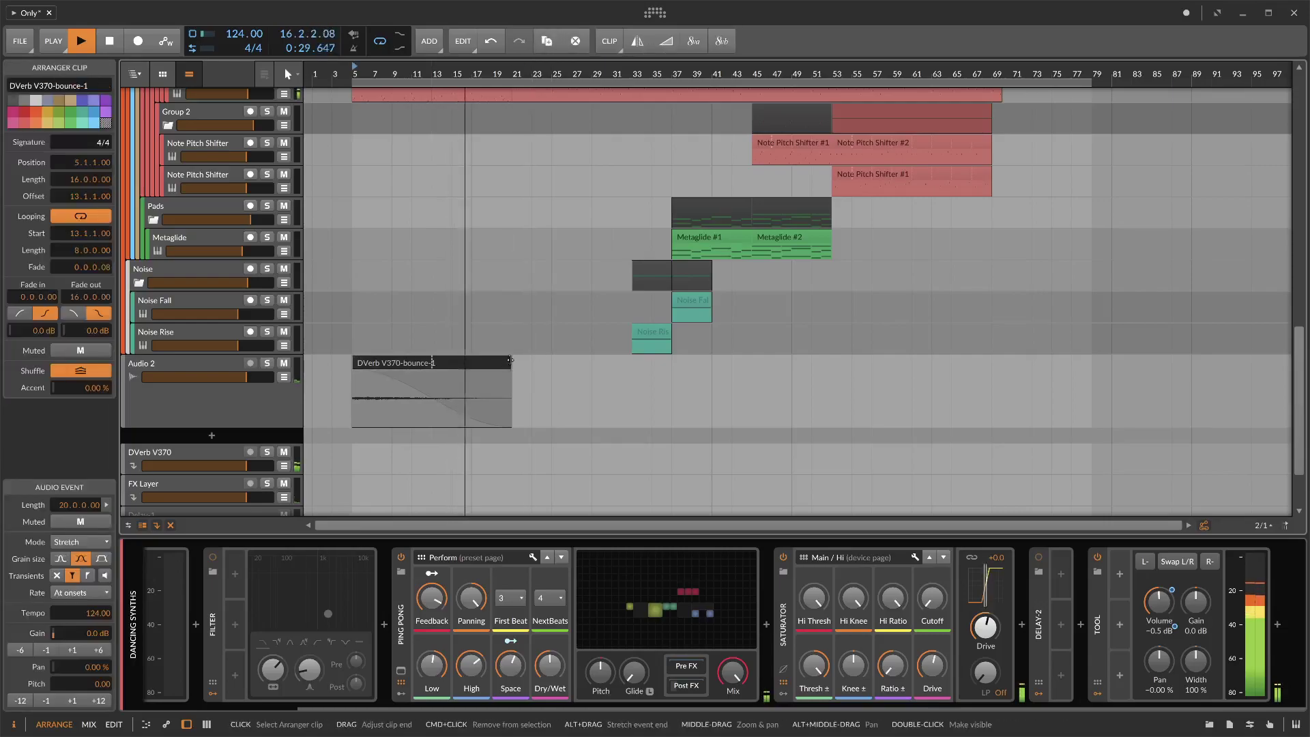
drag(511, 359, 365, 375)
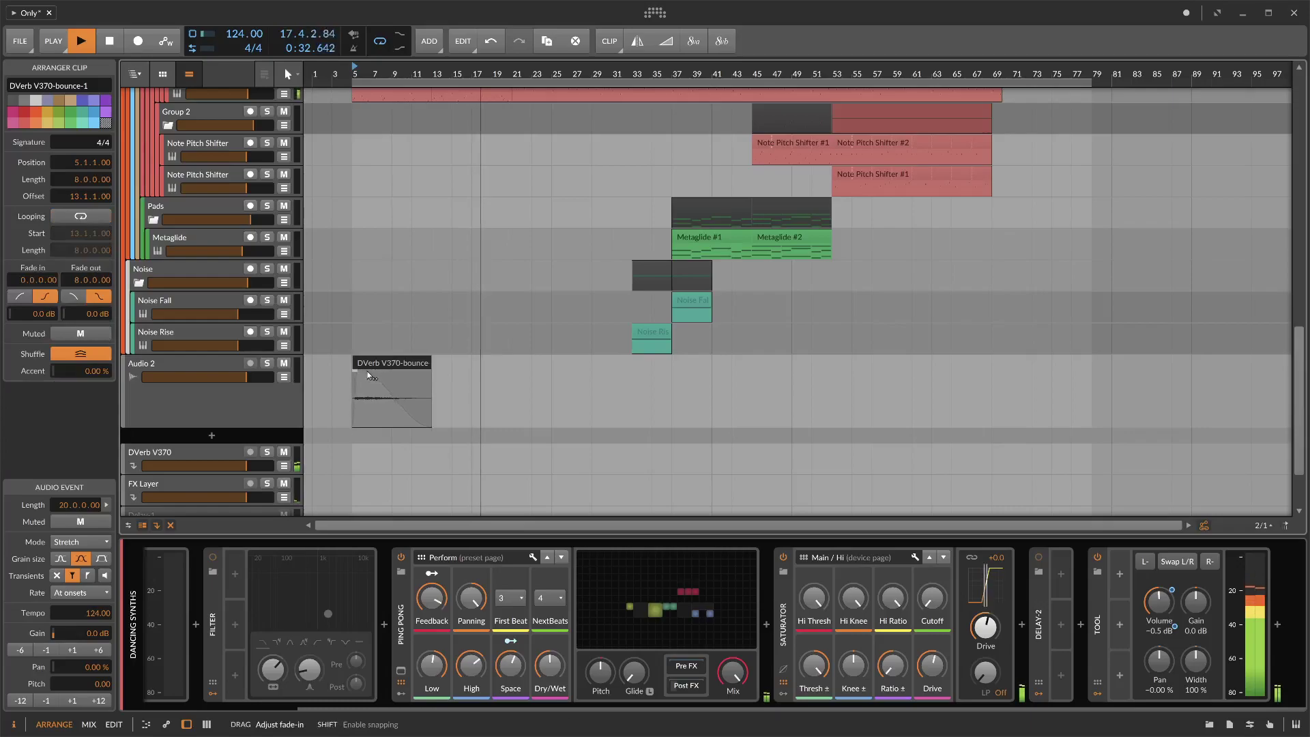
click(285, 377)
click(285, 377)
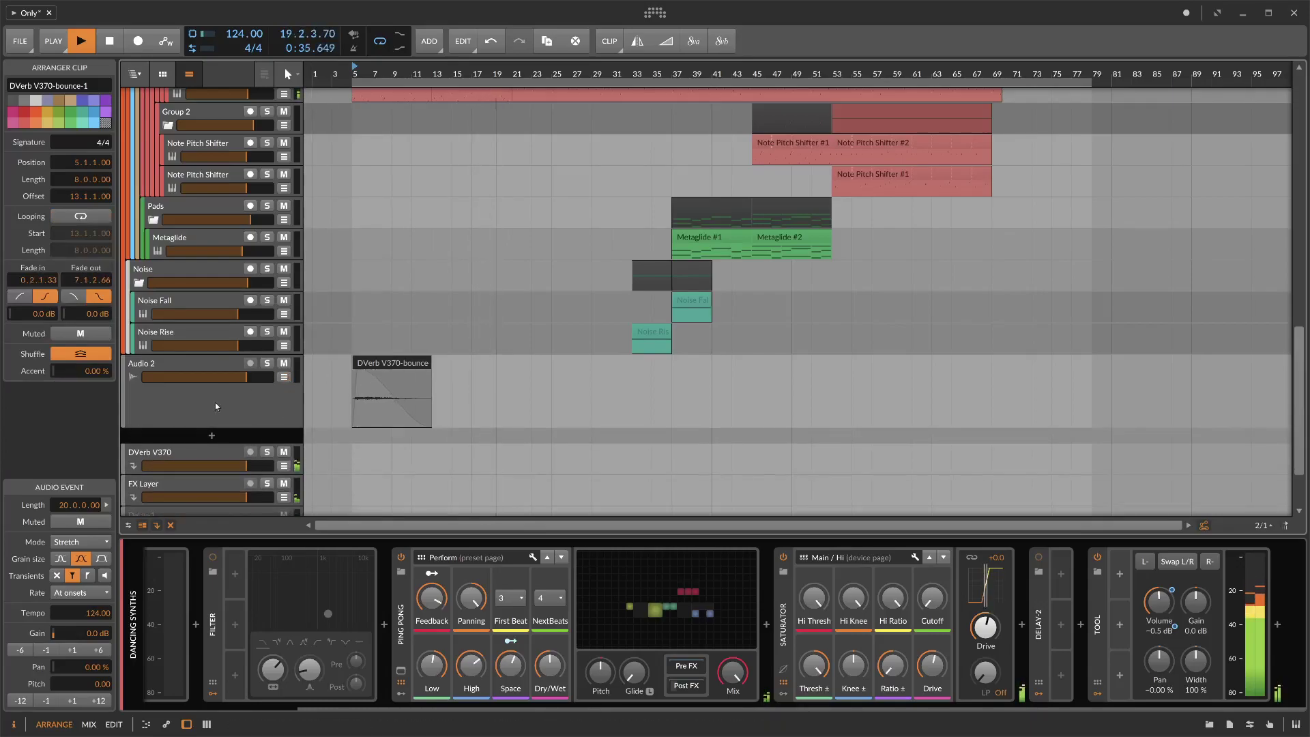
drag(189, 425, 197, 383)
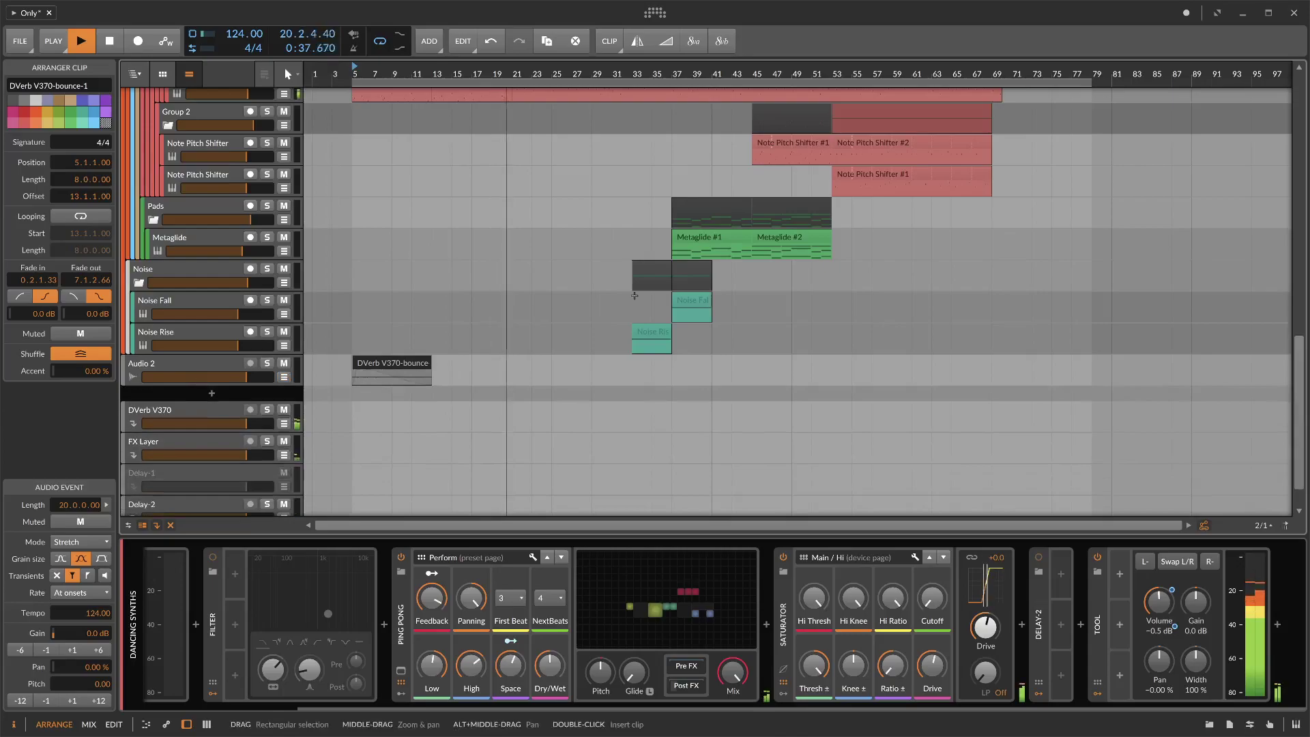
- Set the Tool volume automation point at bar 13 of DANCING SYNTHS to -4.9 dB
scroll(634, 296, up, 5)
scroll(514, 322, down, 1)
click(1023, 534)
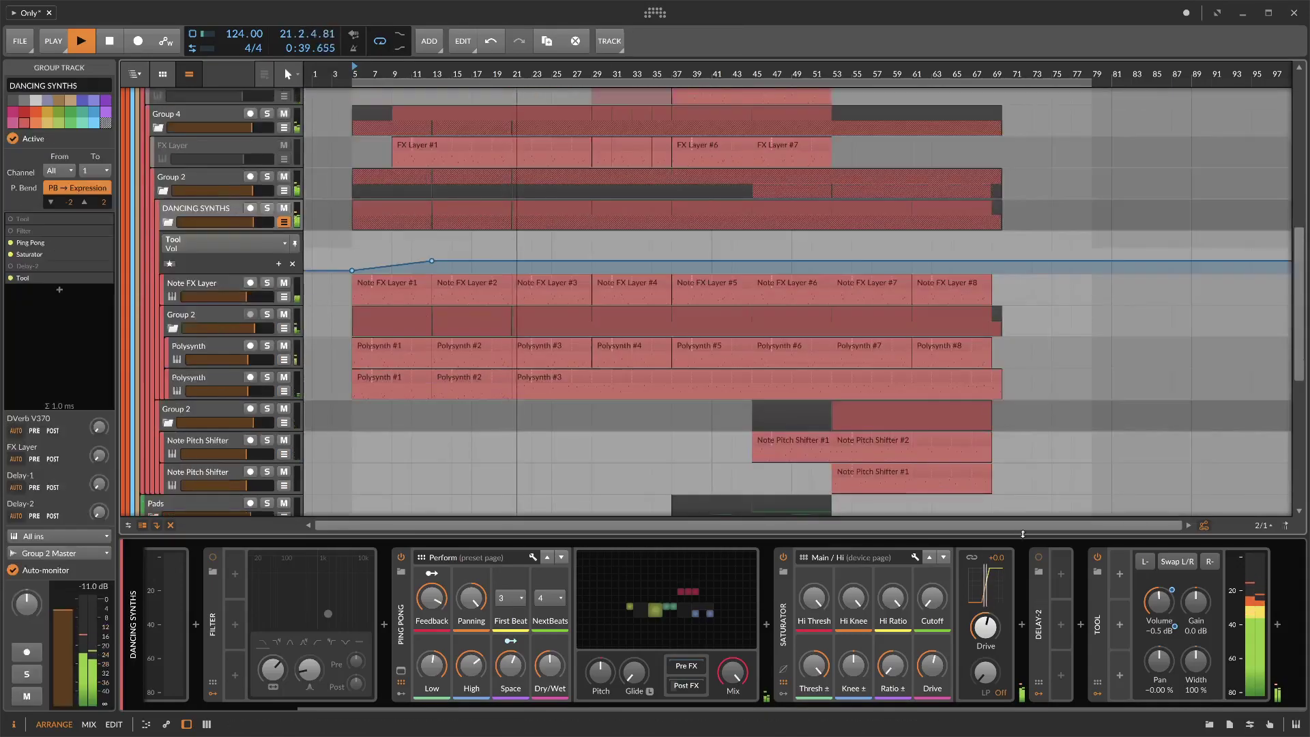
drag(432, 261, 432, 262)
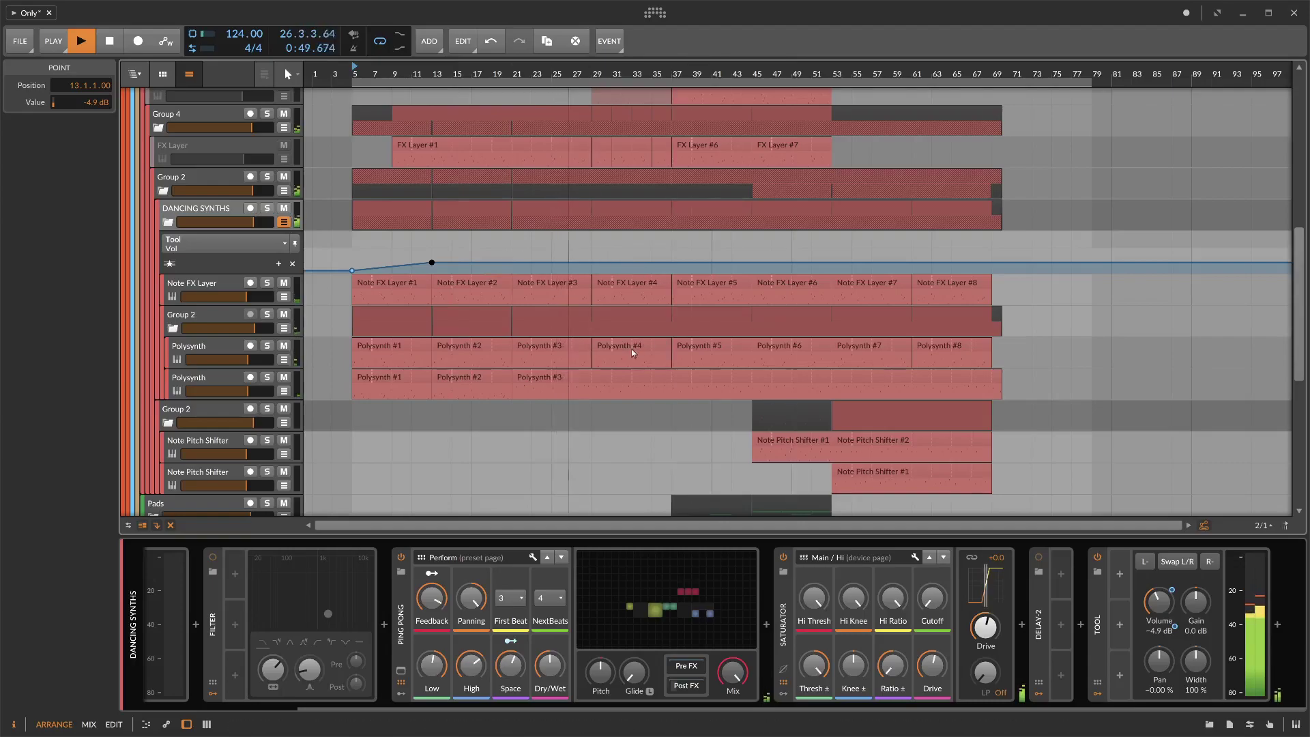
- Expand the folded Group 1 drum tracks, then select and solo the Hi-Hat Me track under Hat Tickles
scroll(628, 360, down, 6)
scroll(628, 360, up, 10)
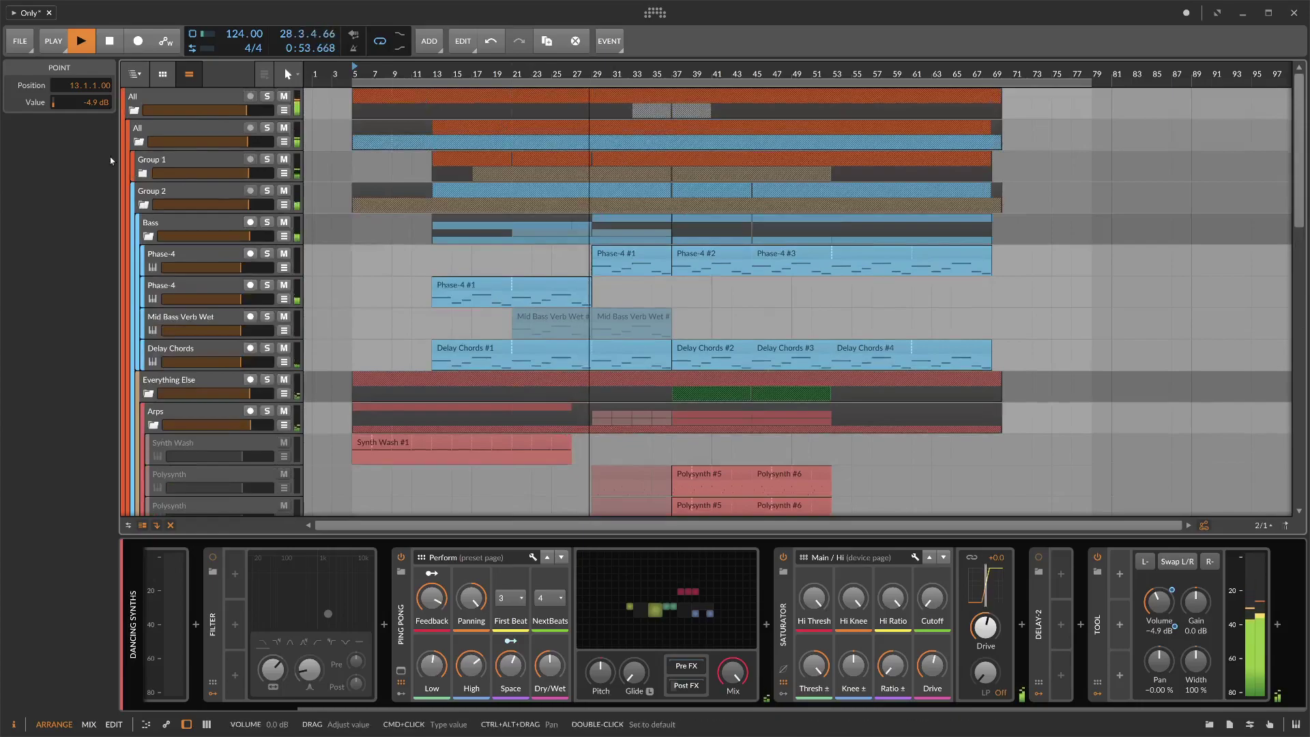
click(142, 174)
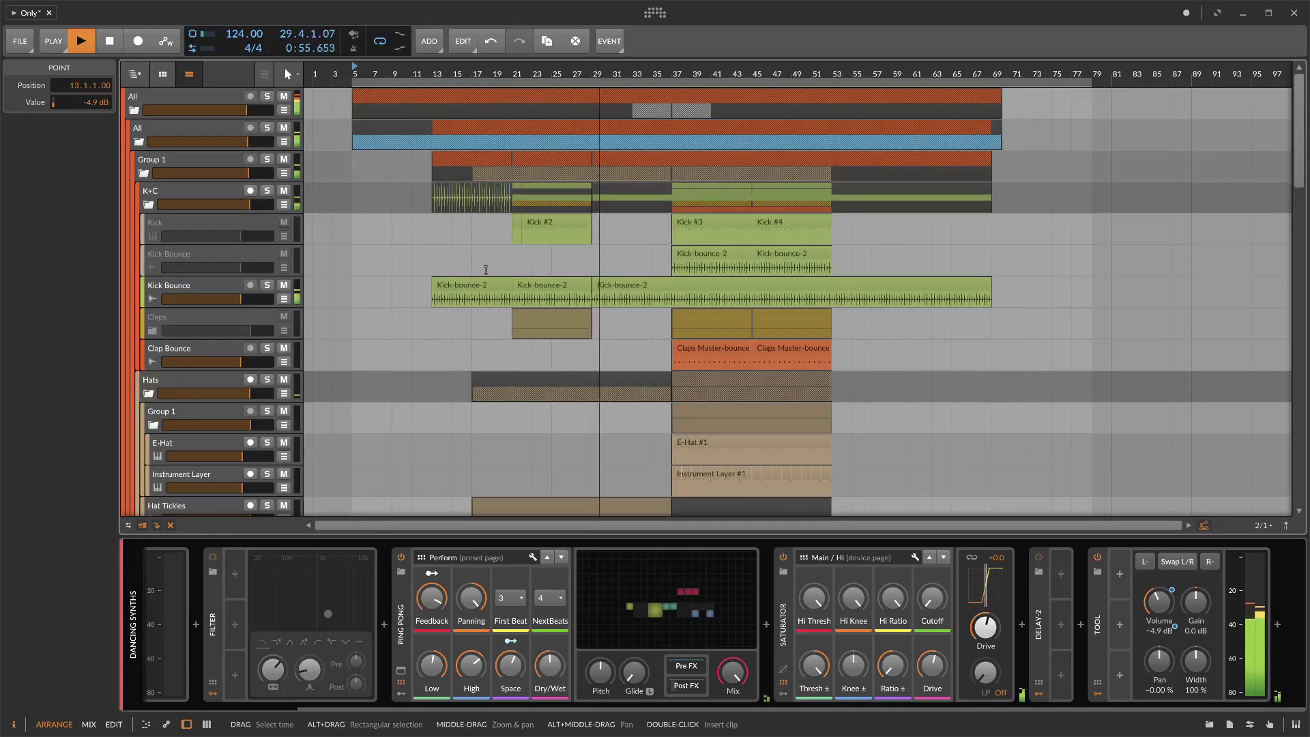
scroll(480, 276, down, 1)
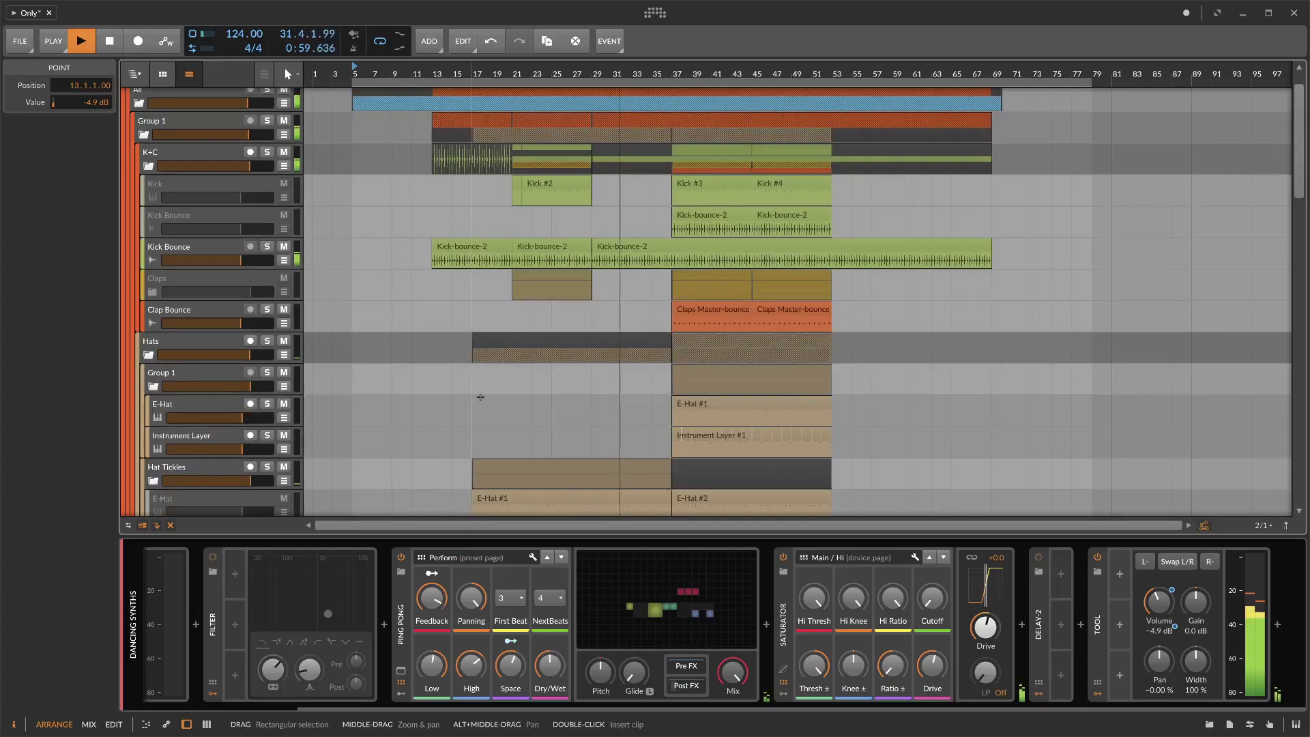
scroll(481, 396, down, 3)
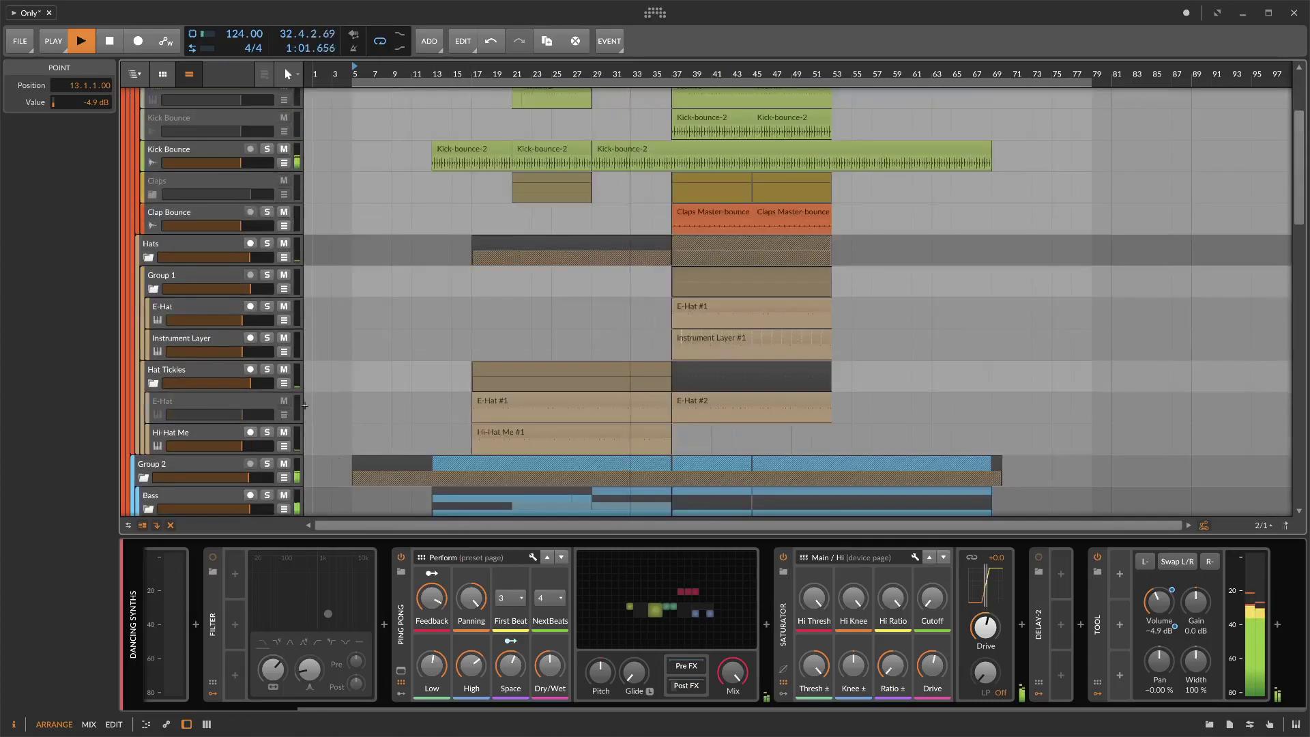
click(216, 431)
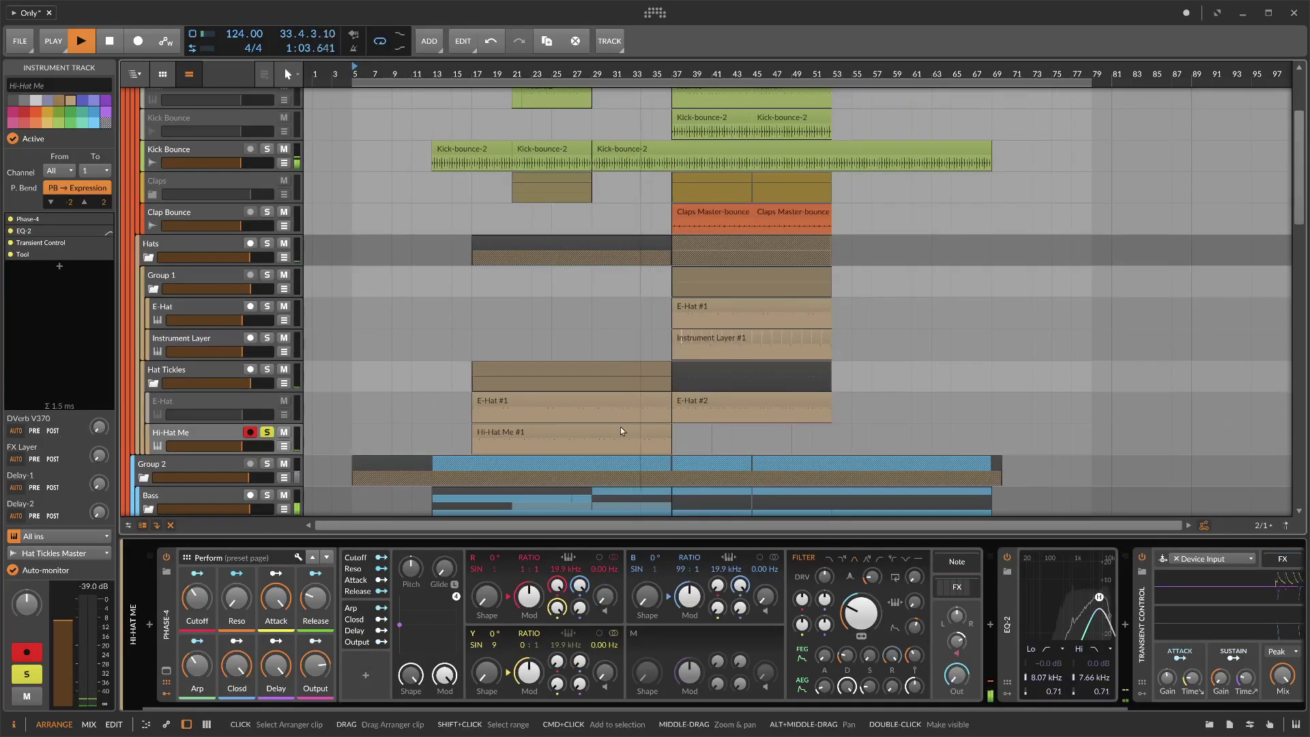
- Play the soloed Hi-Hat Me track from bar 17 and select EQ-2 in its device chain
key(space)
drag(887, 705, 1086, 705)
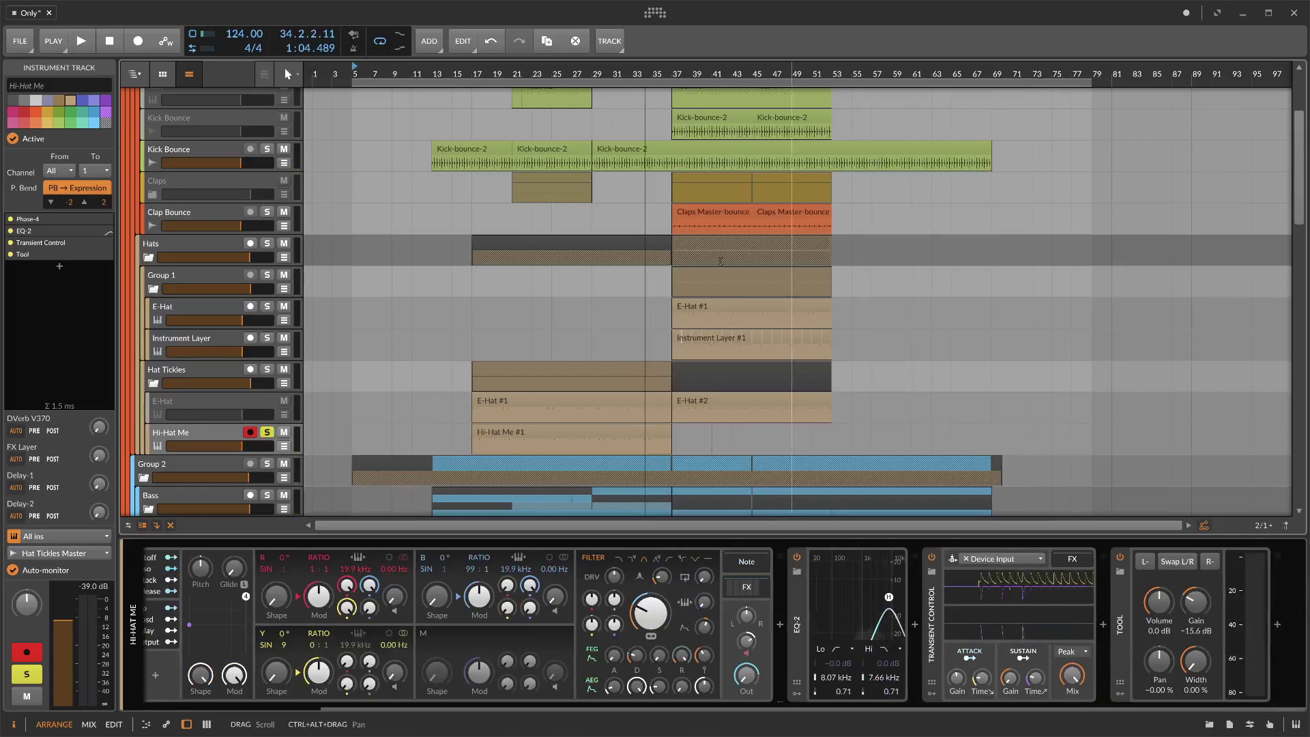
key(space)
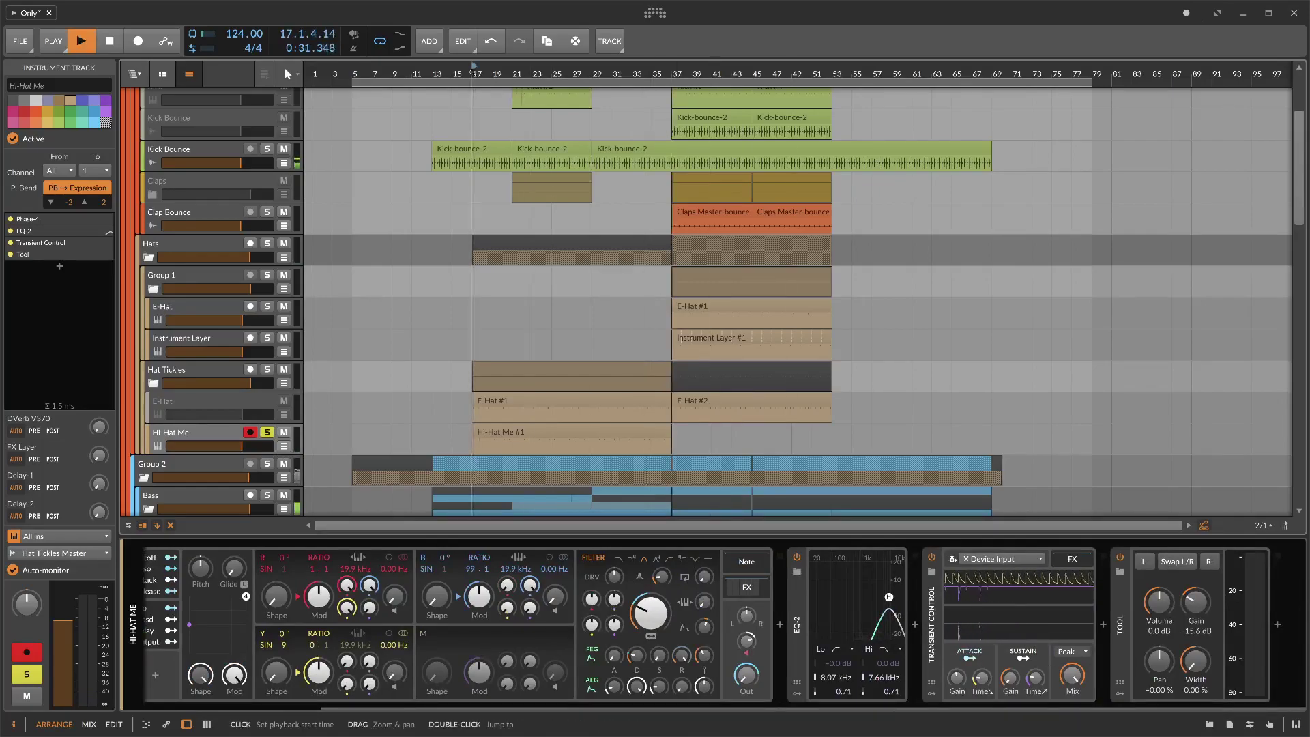
click(802, 623)
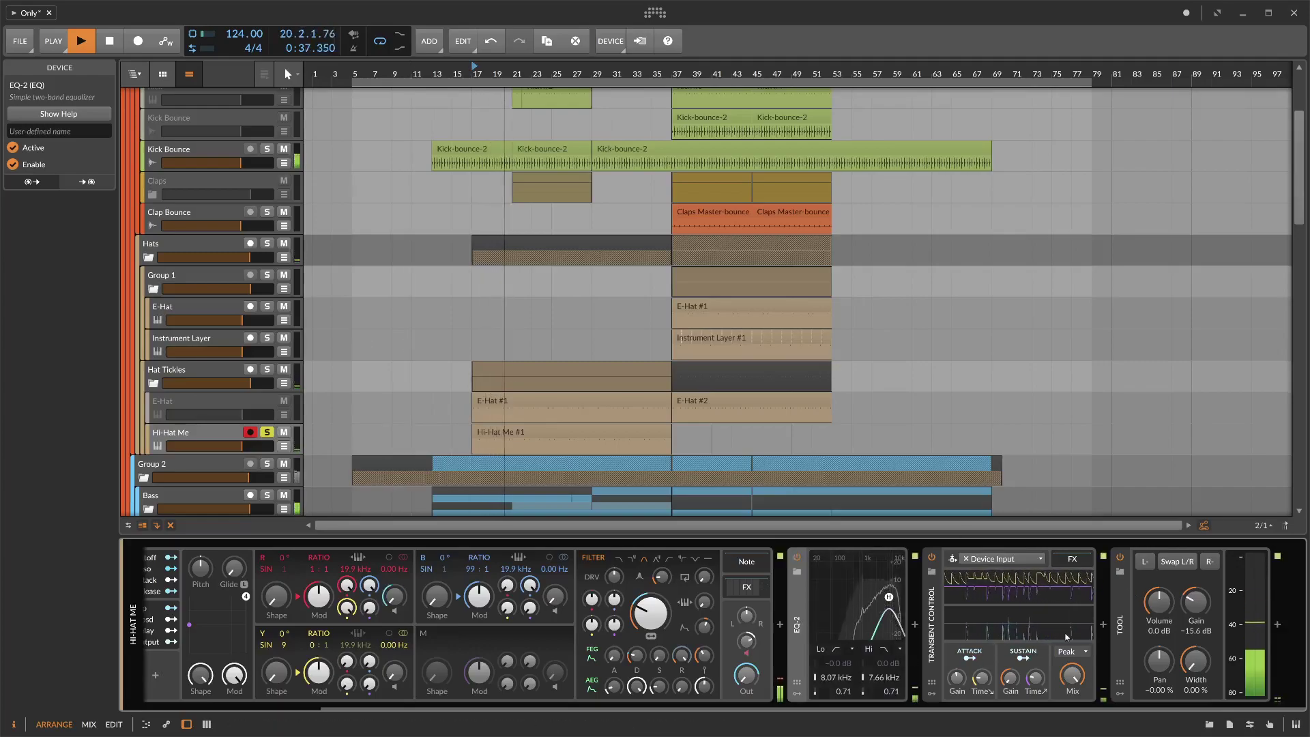
- Search for "rev" and insert the Reverb device between Transient Control and Tool on Hi-Hat Me, then audition it
key(space)
click(1104, 624)
text(rev)
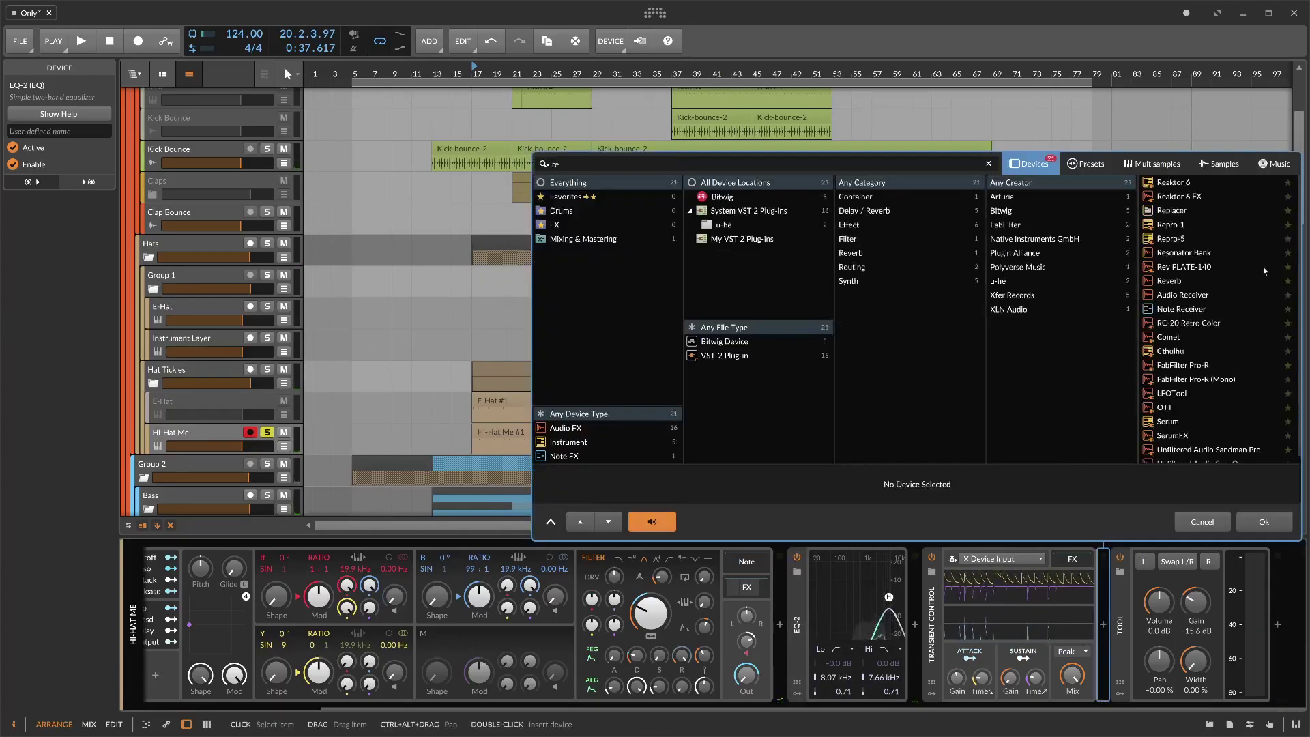
double_click(1168, 196)
key(space)
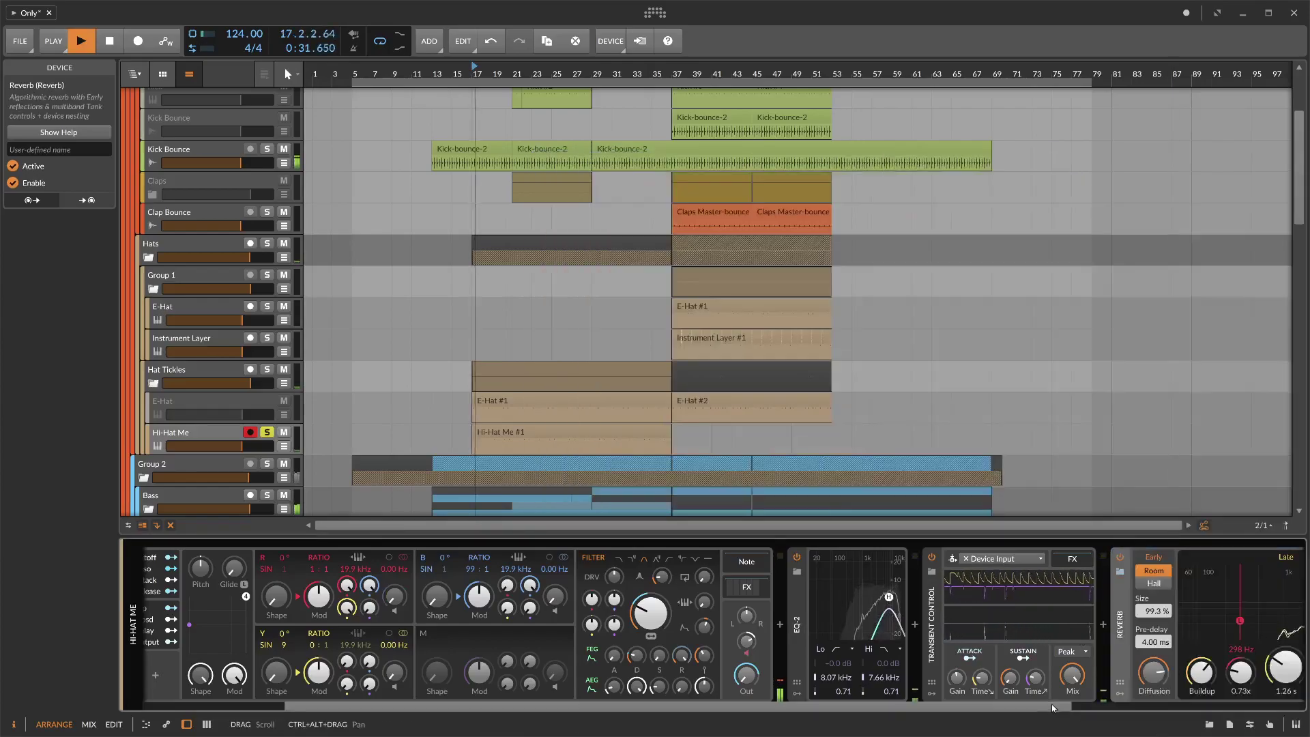
- Adjust the Reverb mix on Hi-Hat Me and set its Tool gain to -9.5 dB while playing the track unsoloed from bar 17
drag(1051, 706, 1283, 705)
mouse_move(1072, 672)
mouse_down()
mouse_move(1072, 652)
mouse_move(1072, 665)
mouse_up()
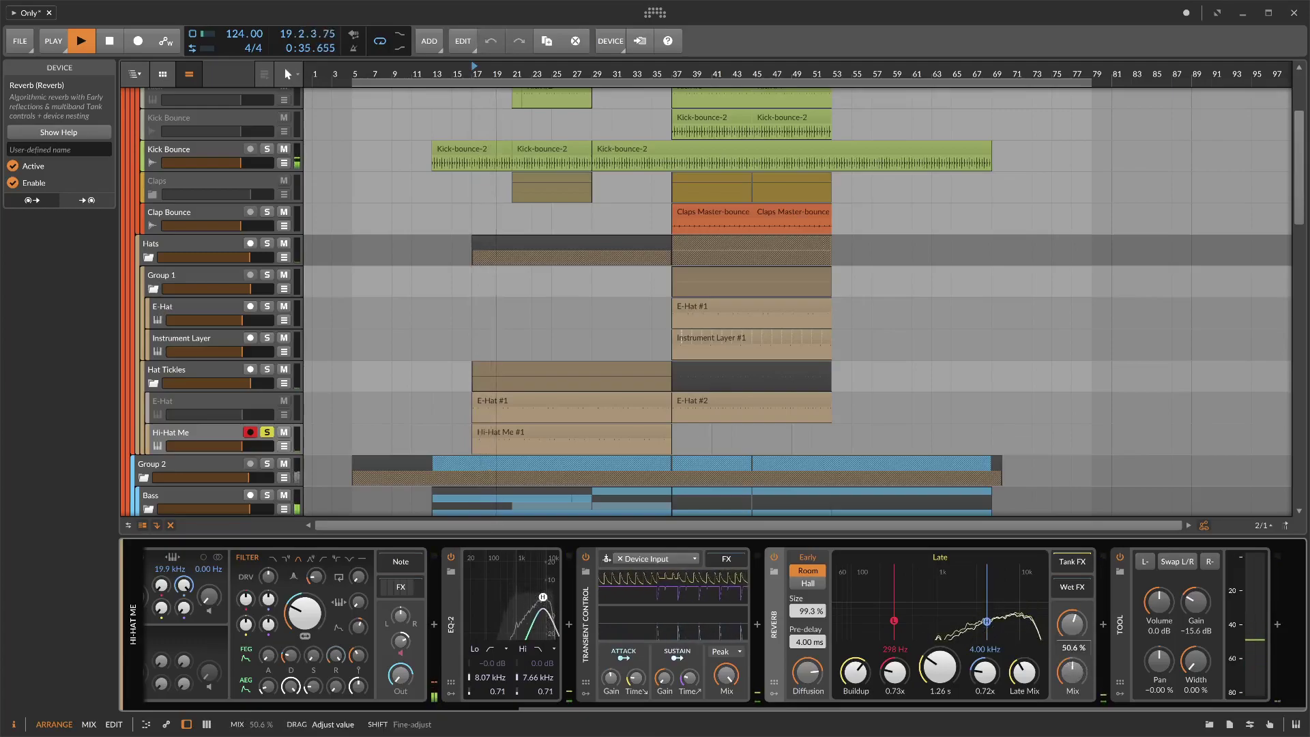
drag(1189, 607, 1188, 588)
click(267, 432)
key(space)
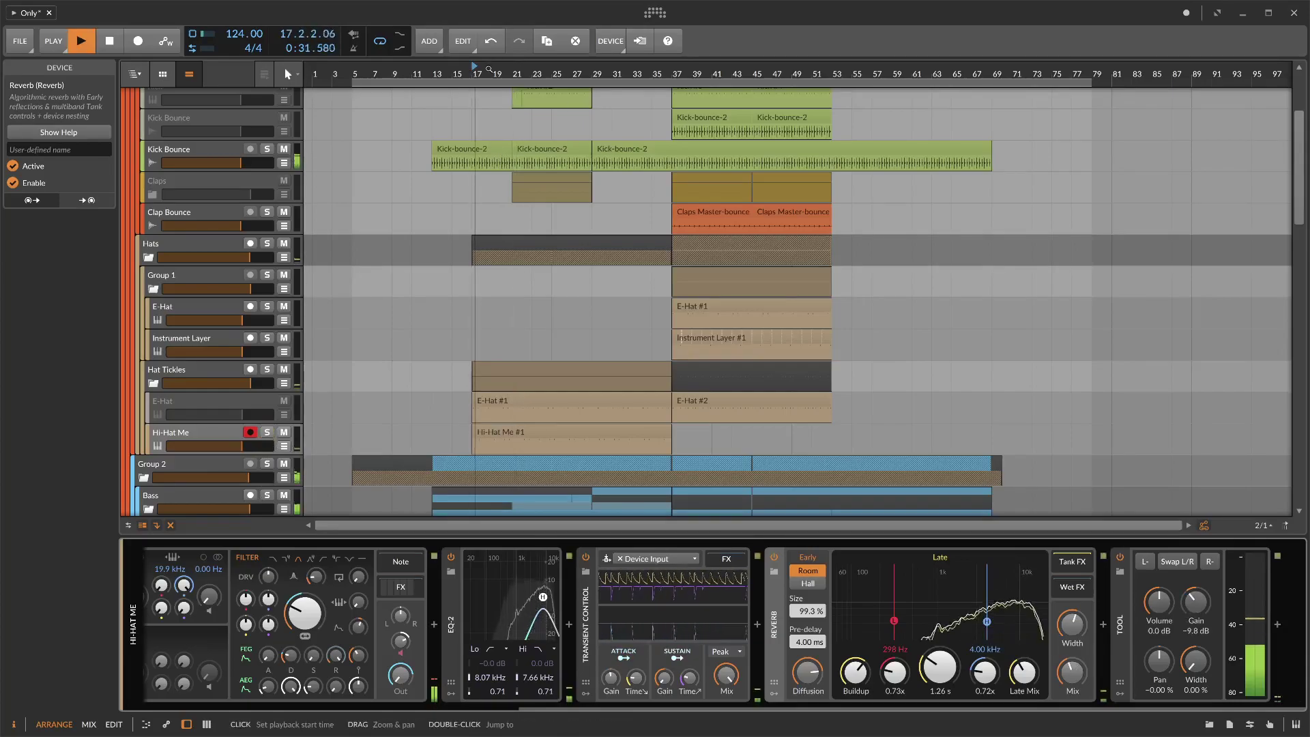
drag(1192, 616, 1192, 615)
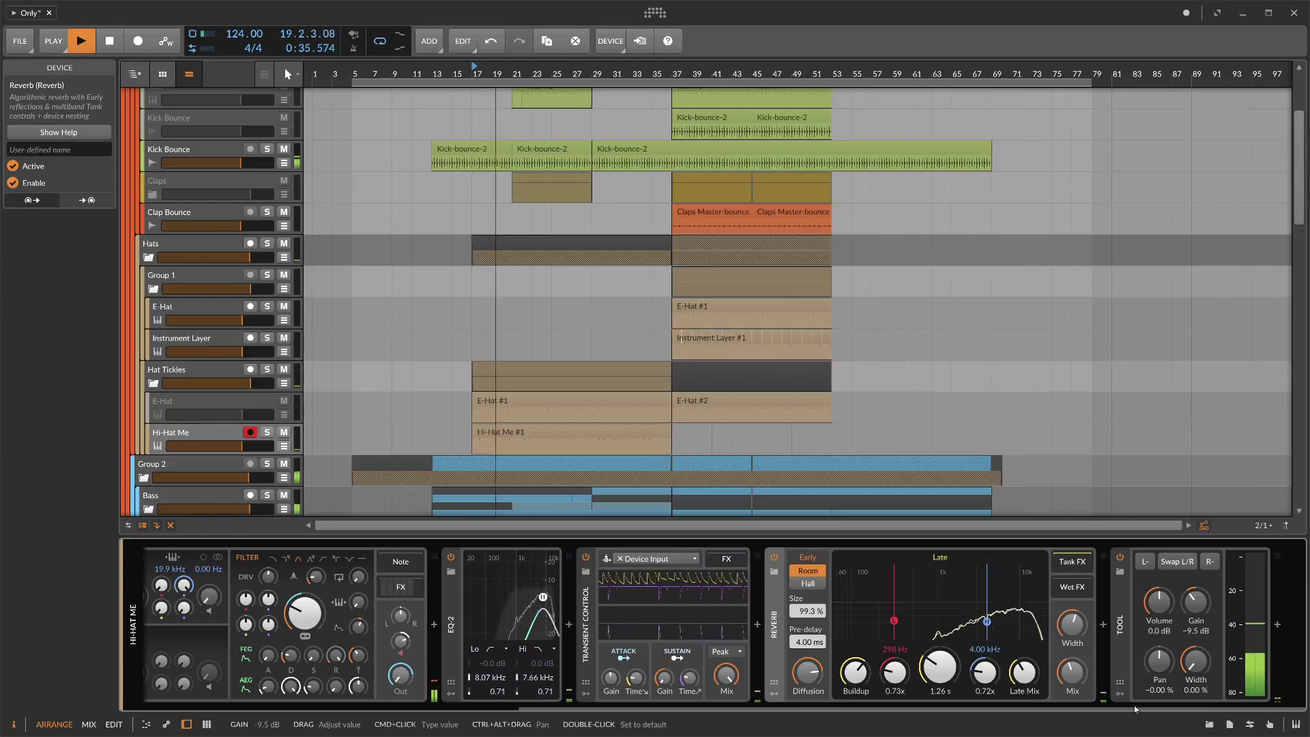
- Select Group 1 and compare its sound during playback by deactivating and reactivating its Dynamics device
drag(1128, 707, 479, 730)
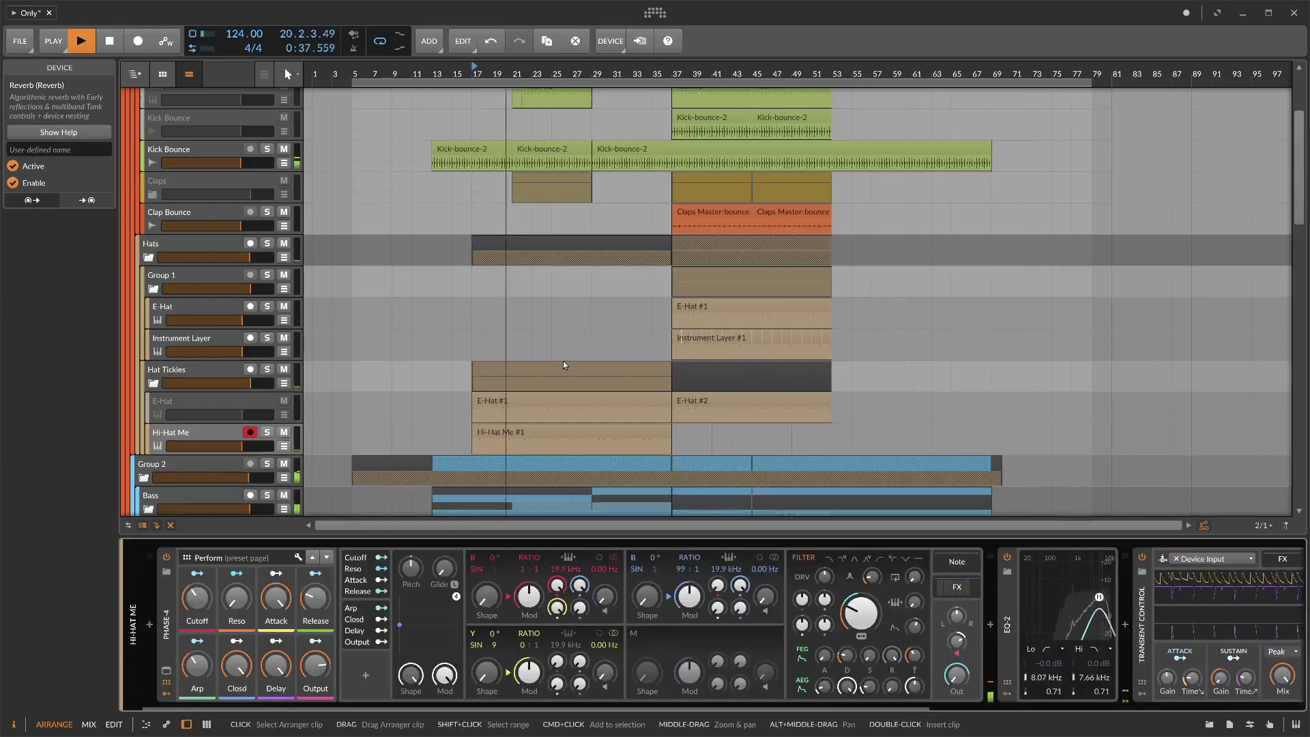
scroll(563, 362, down, 5)
scroll(409, 328, up, 10)
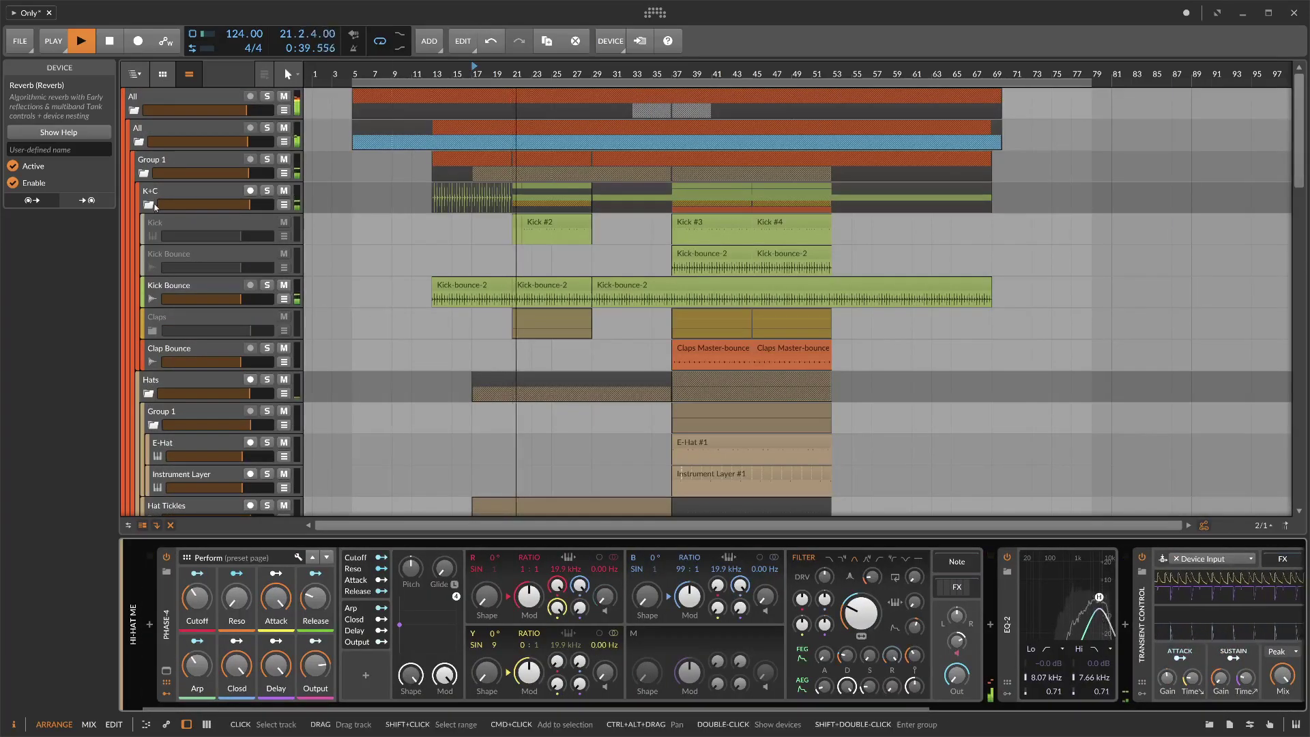
click(142, 172)
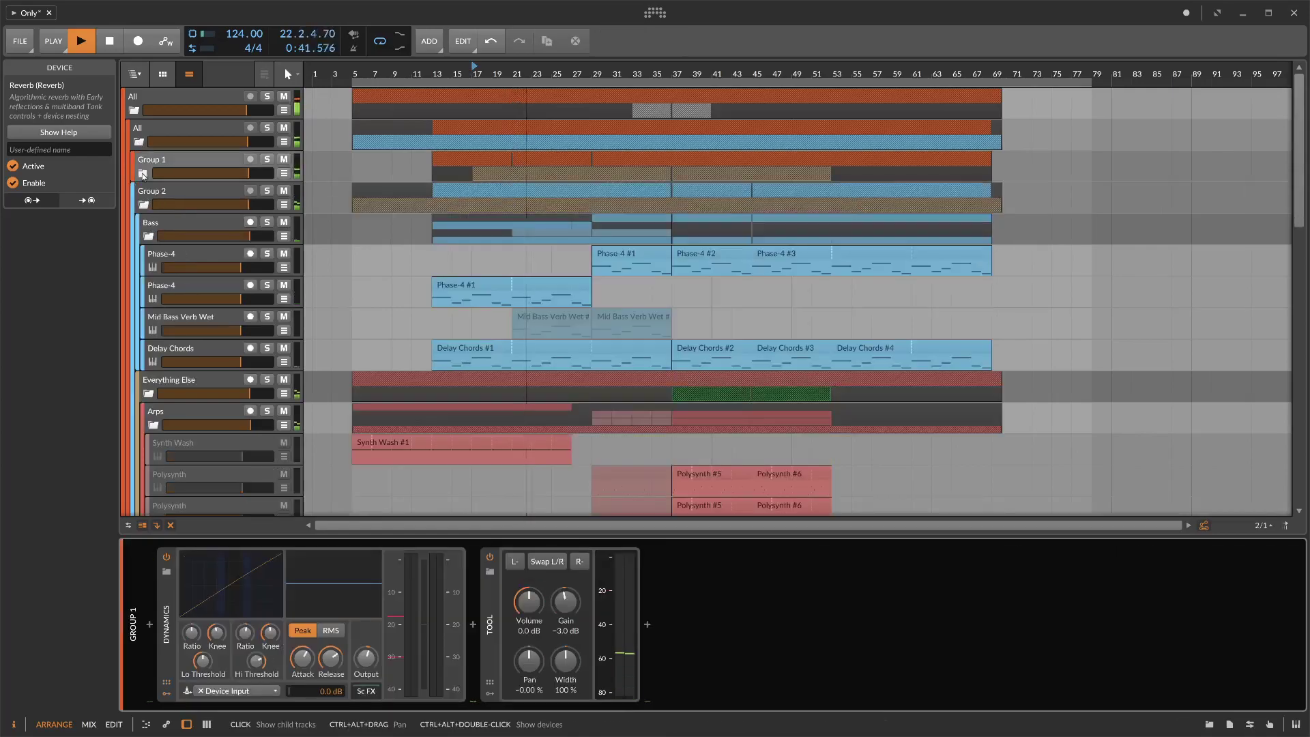
click(142, 174)
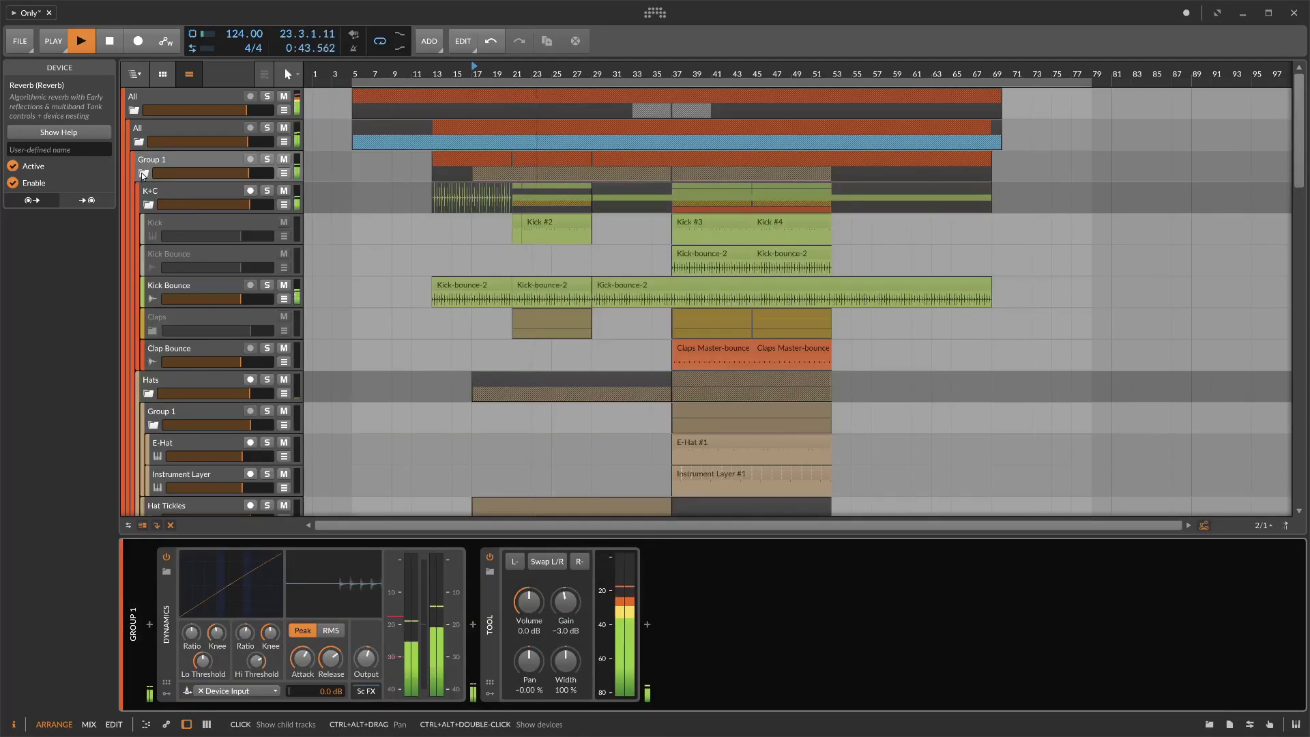
click(167, 161)
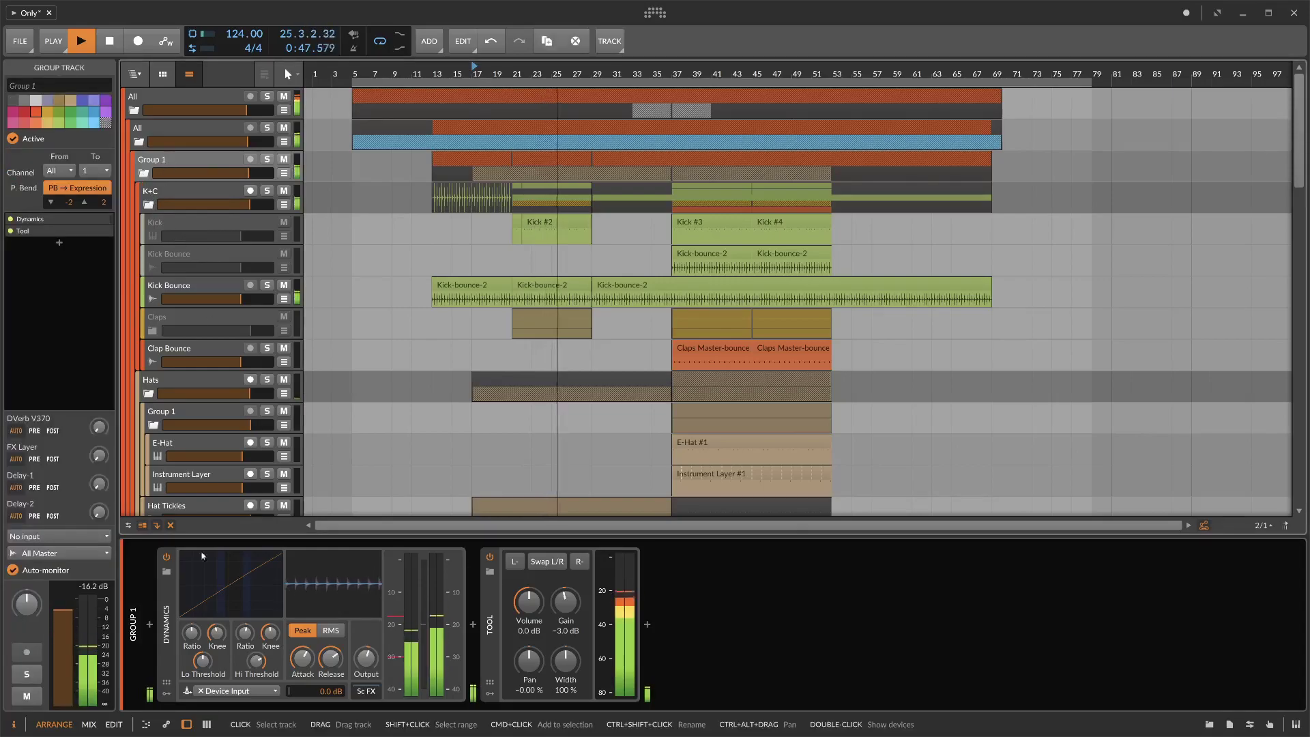
click(167, 642)
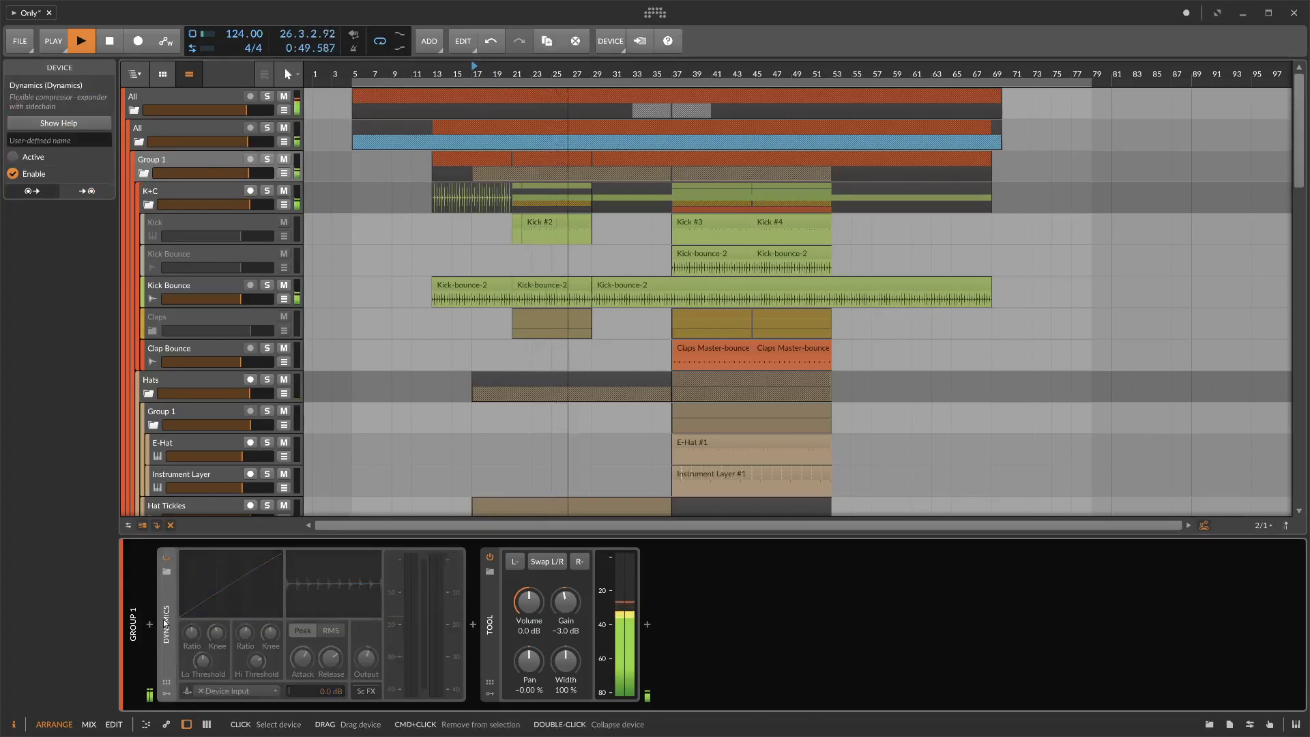
key(alt+a)
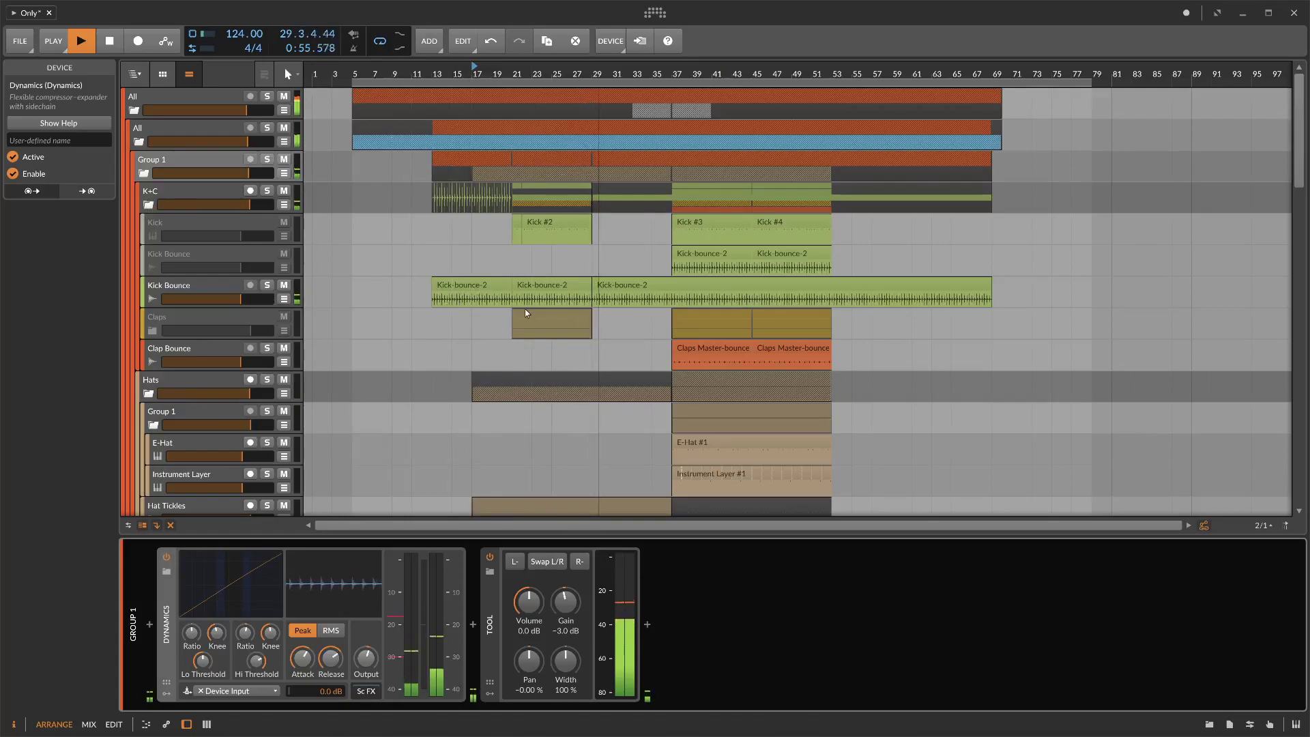
- Select the outermost All group and review the arrangement's tracks and the group's device chain during playback, stopping after bar 46
scroll(513, 305, down, 10)
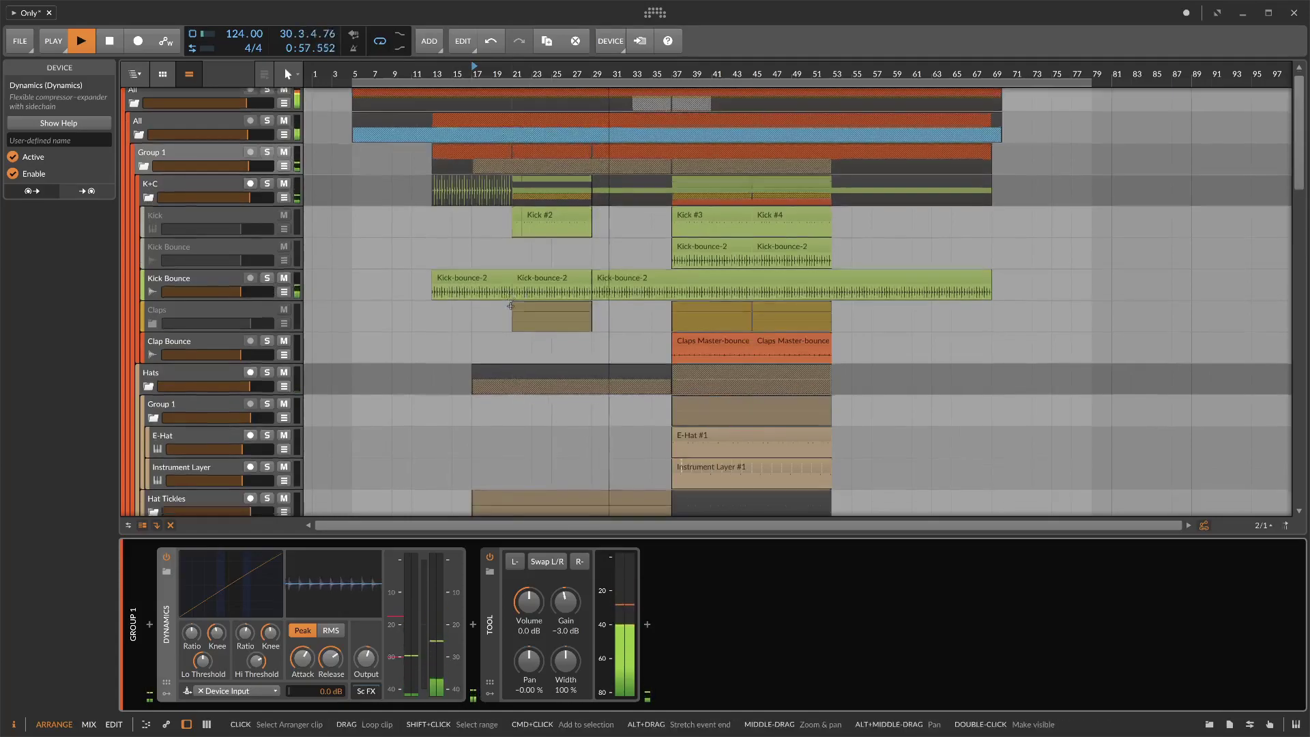
scroll(507, 308, down, 10)
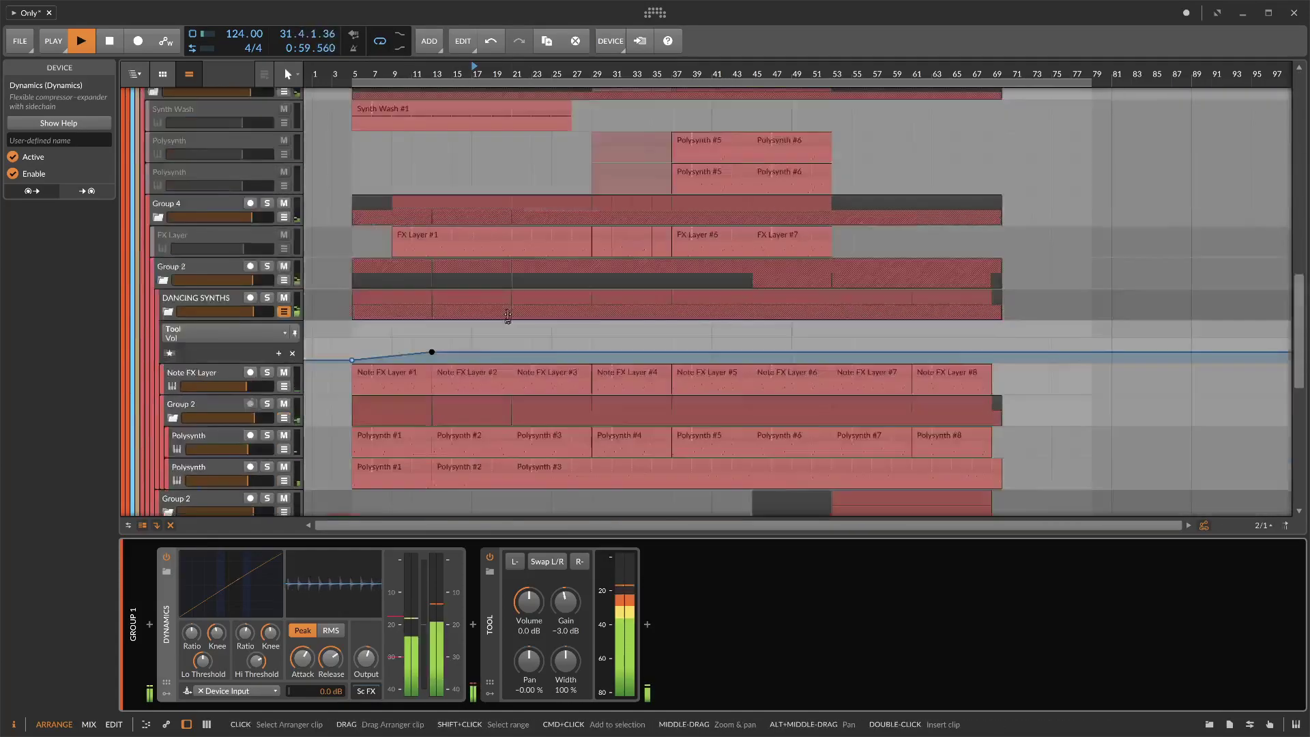
scroll(520, 313, up, 12)
scroll(522, 313, up, 5)
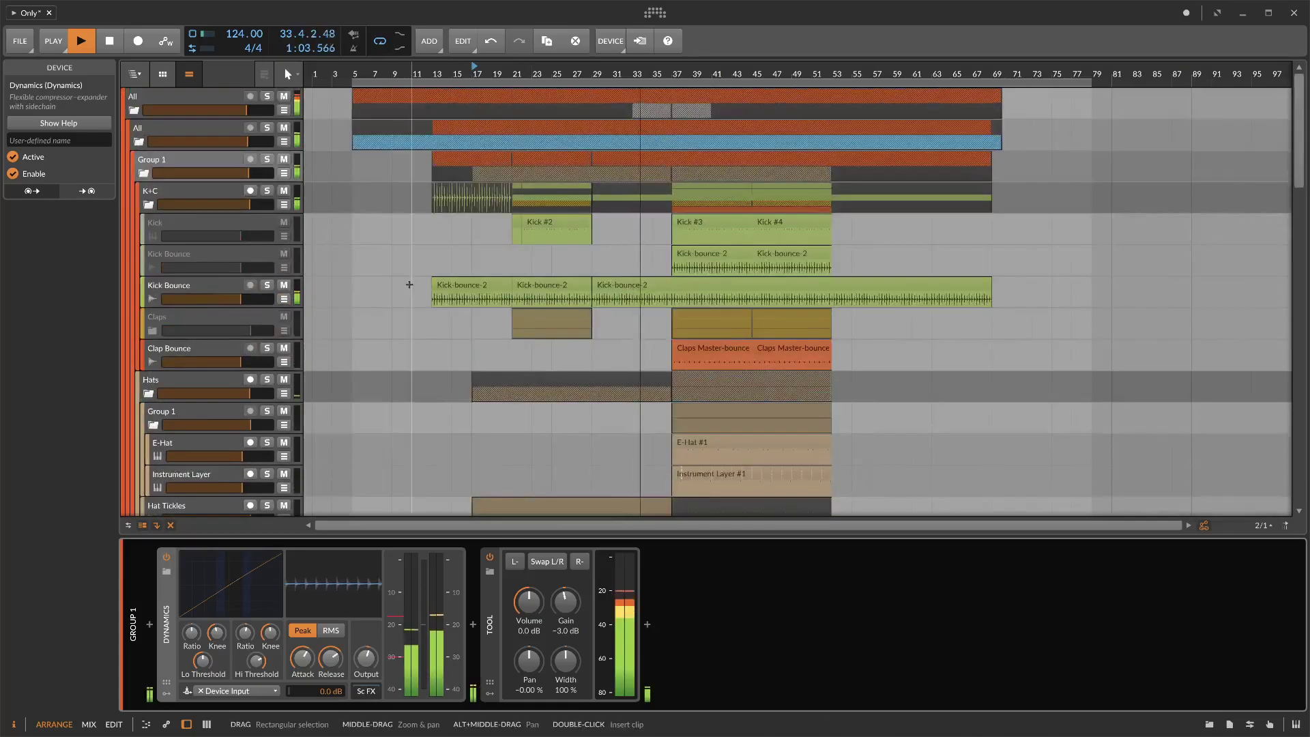
click(228, 99)
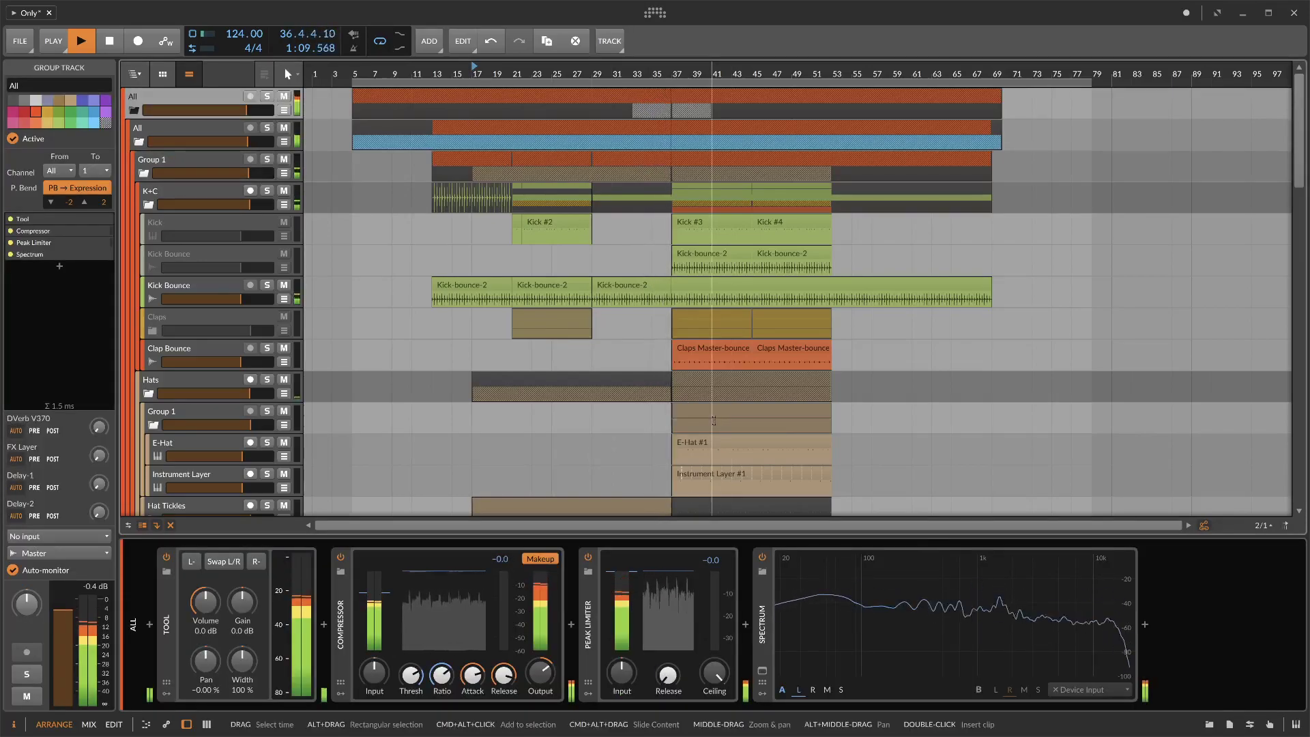
scroll(713, 420, down, 15)
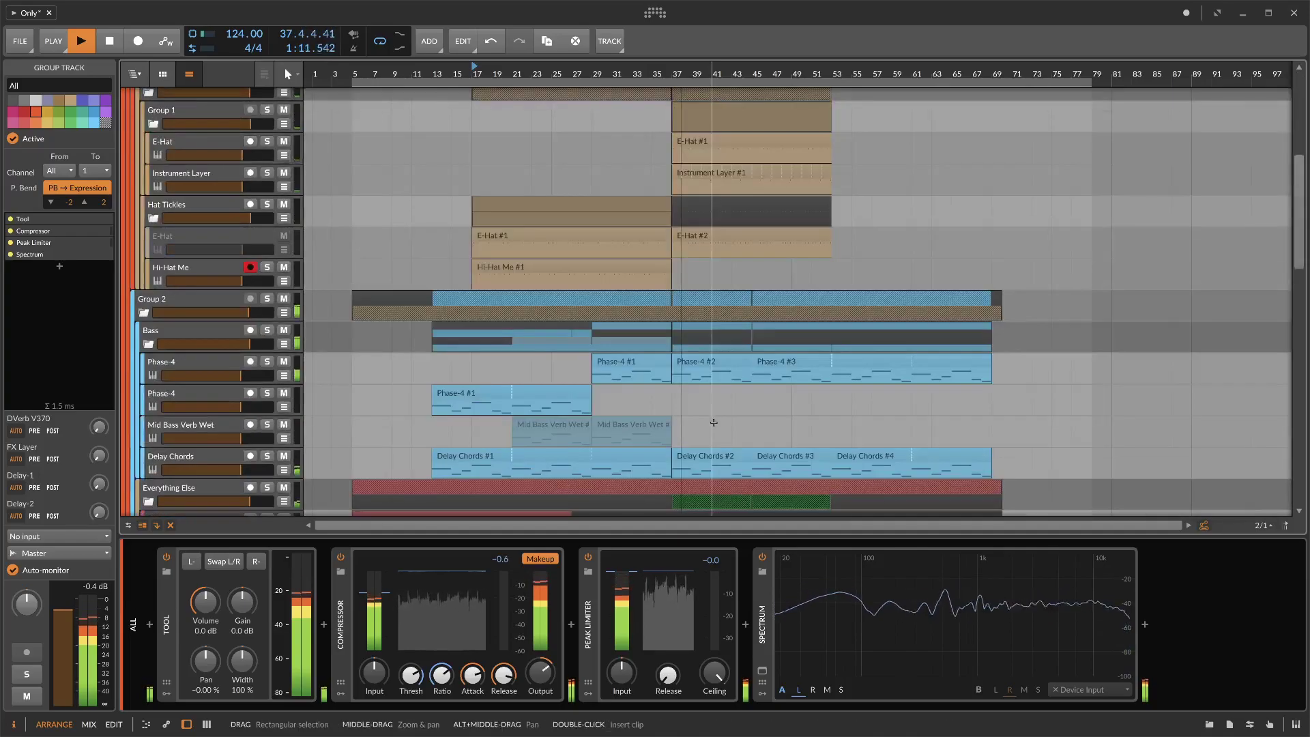
scroll(723, 436, down, 10)
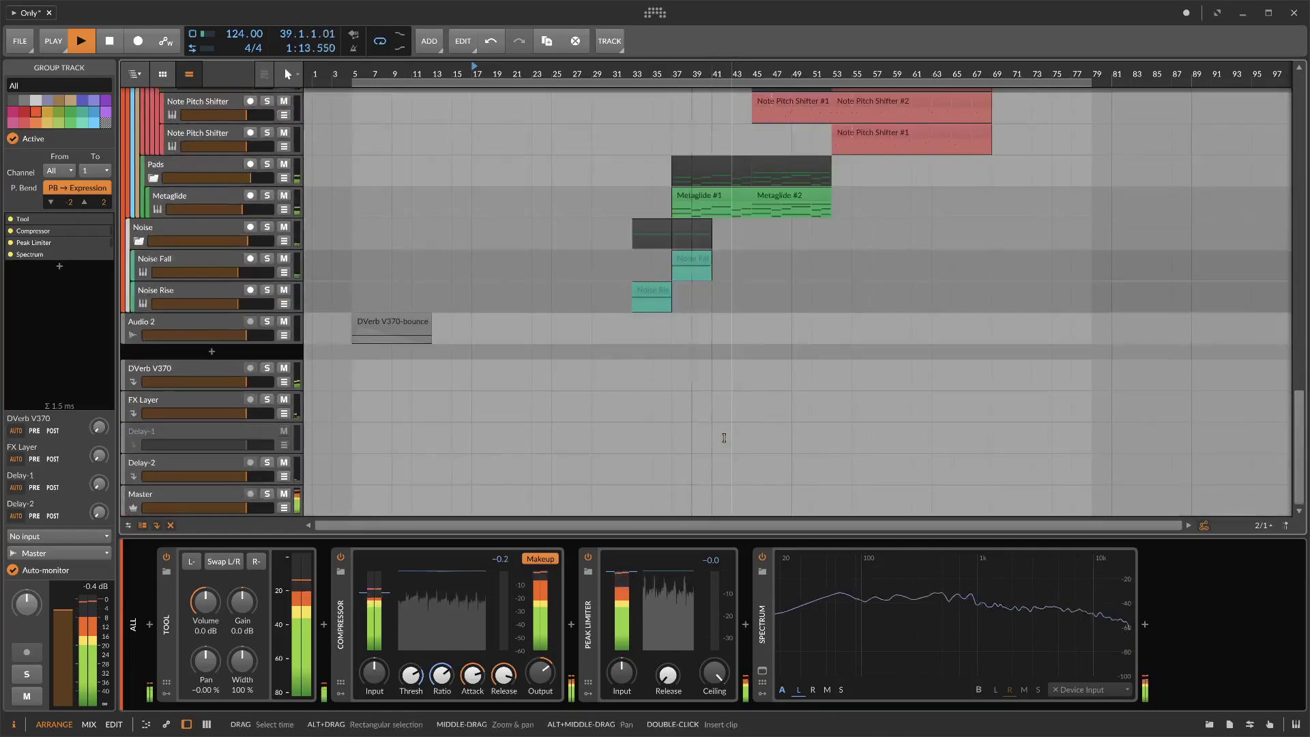
scroll(751, 317, up, 10)
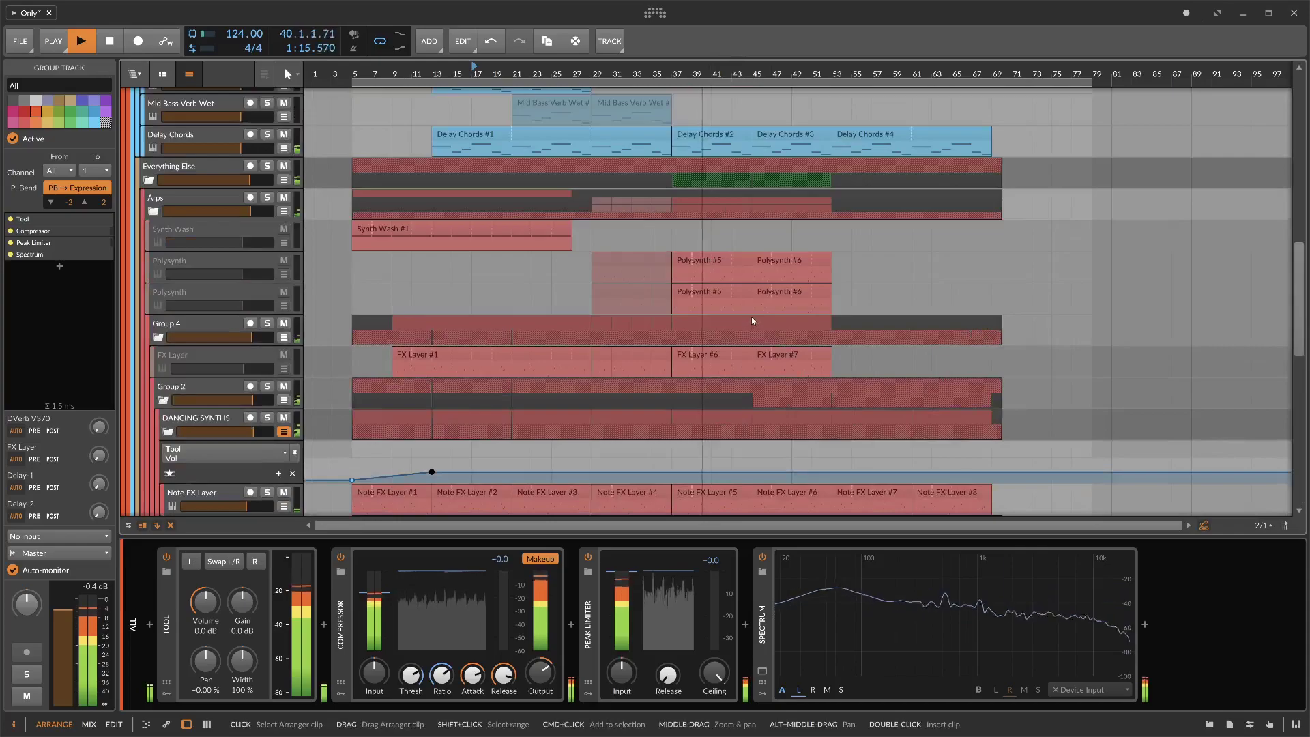
scroll(771, 345, up, 15)
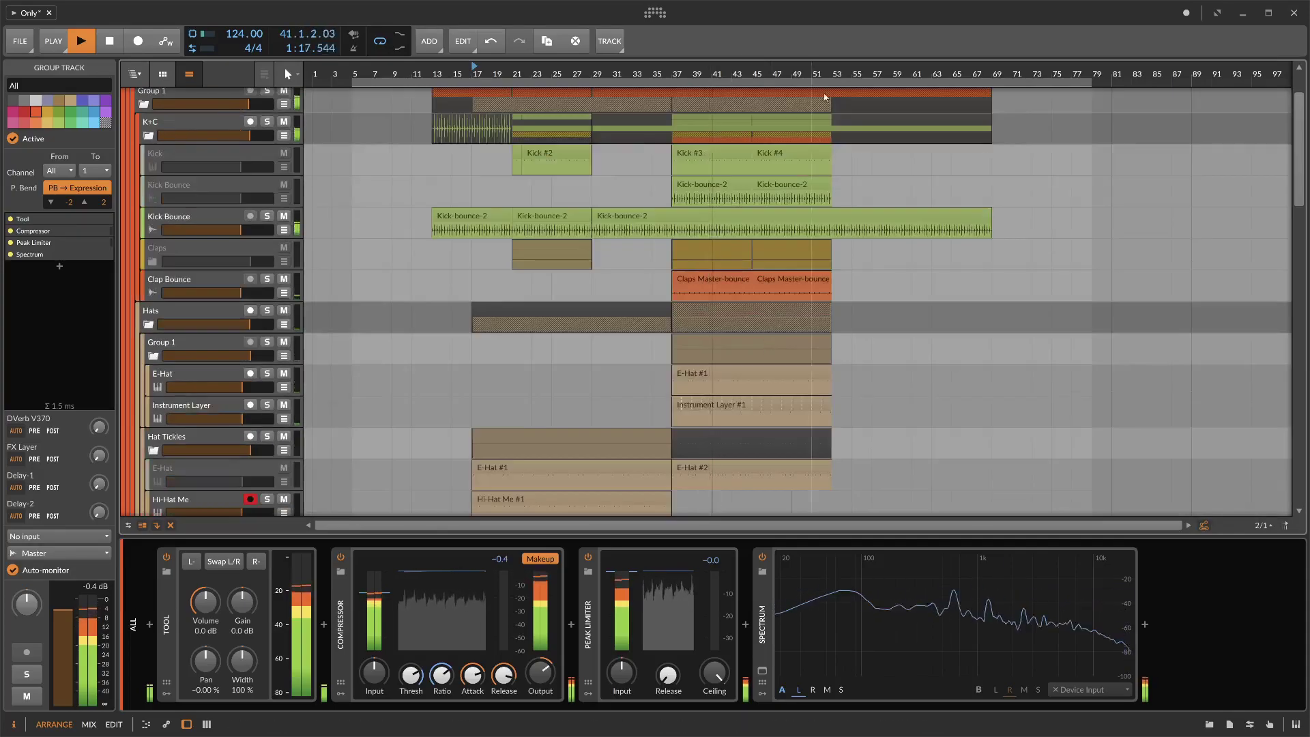
drag(812, 73, 831, 95)
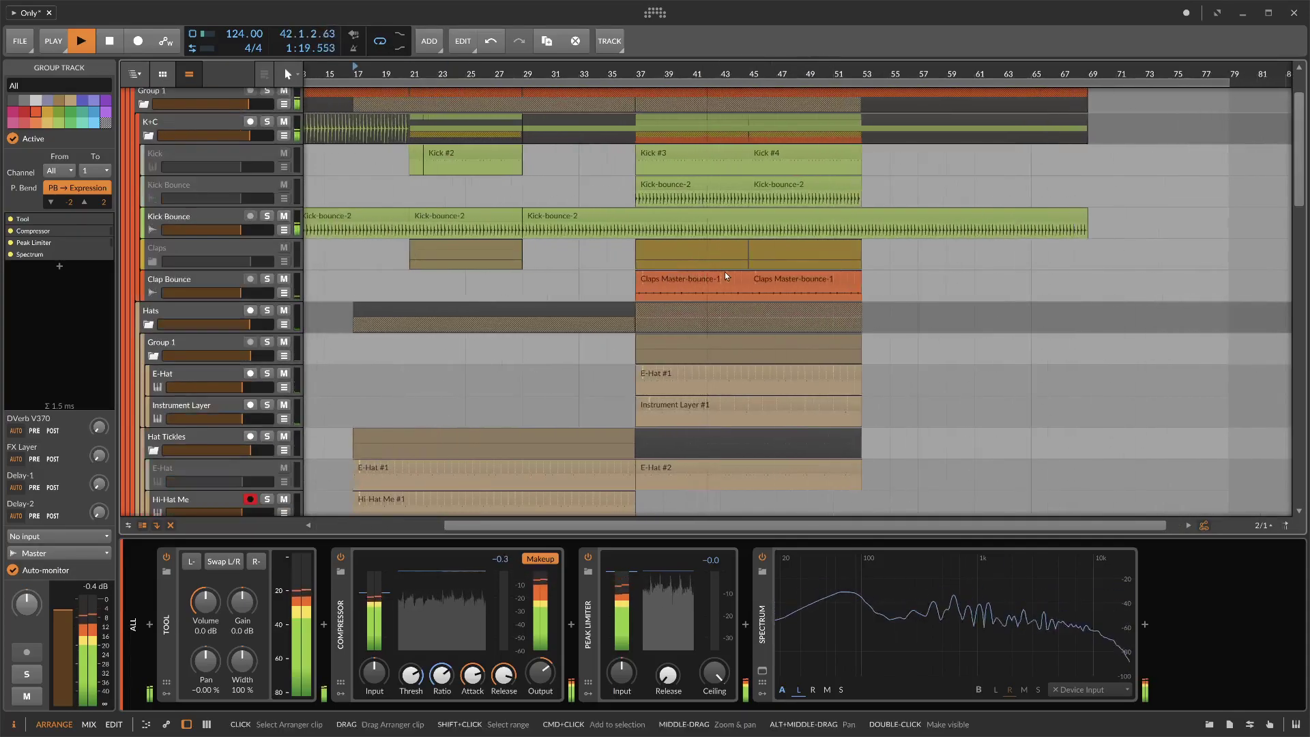
scroll(725, 272, up, 2)
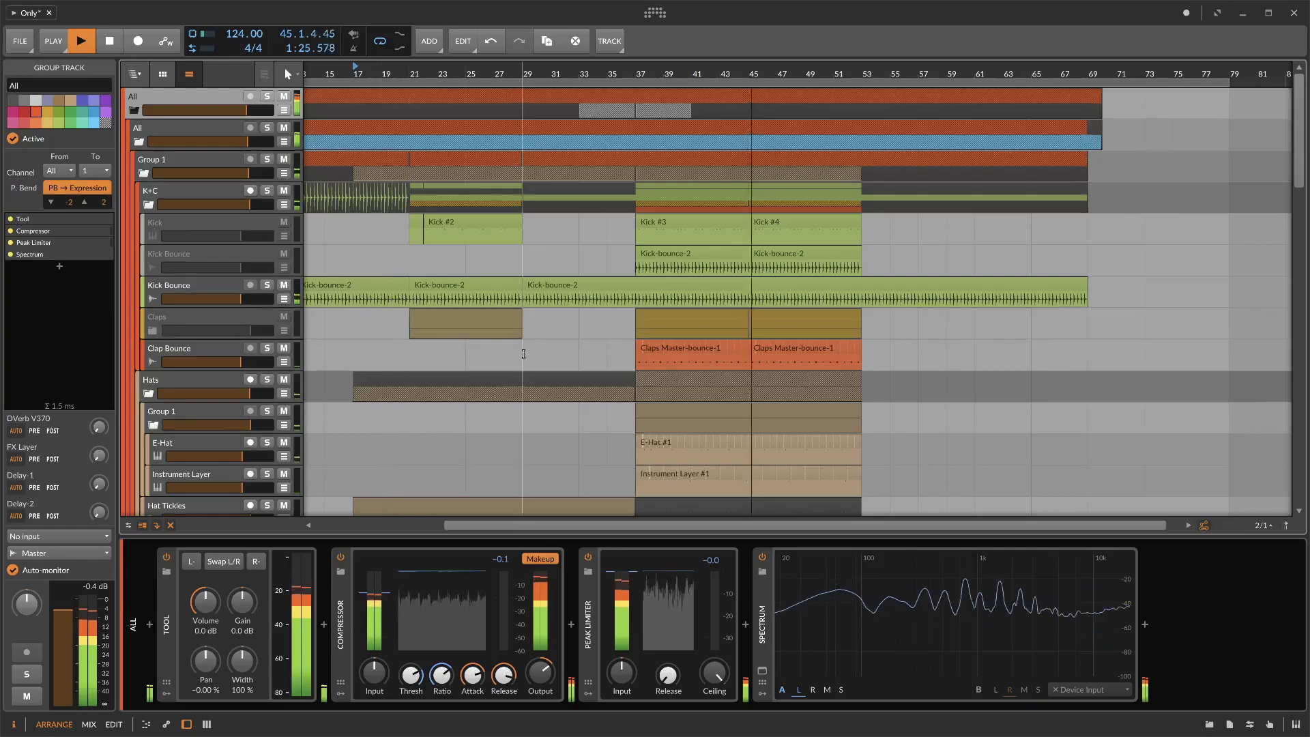
scroll(523, 354, down, 10)
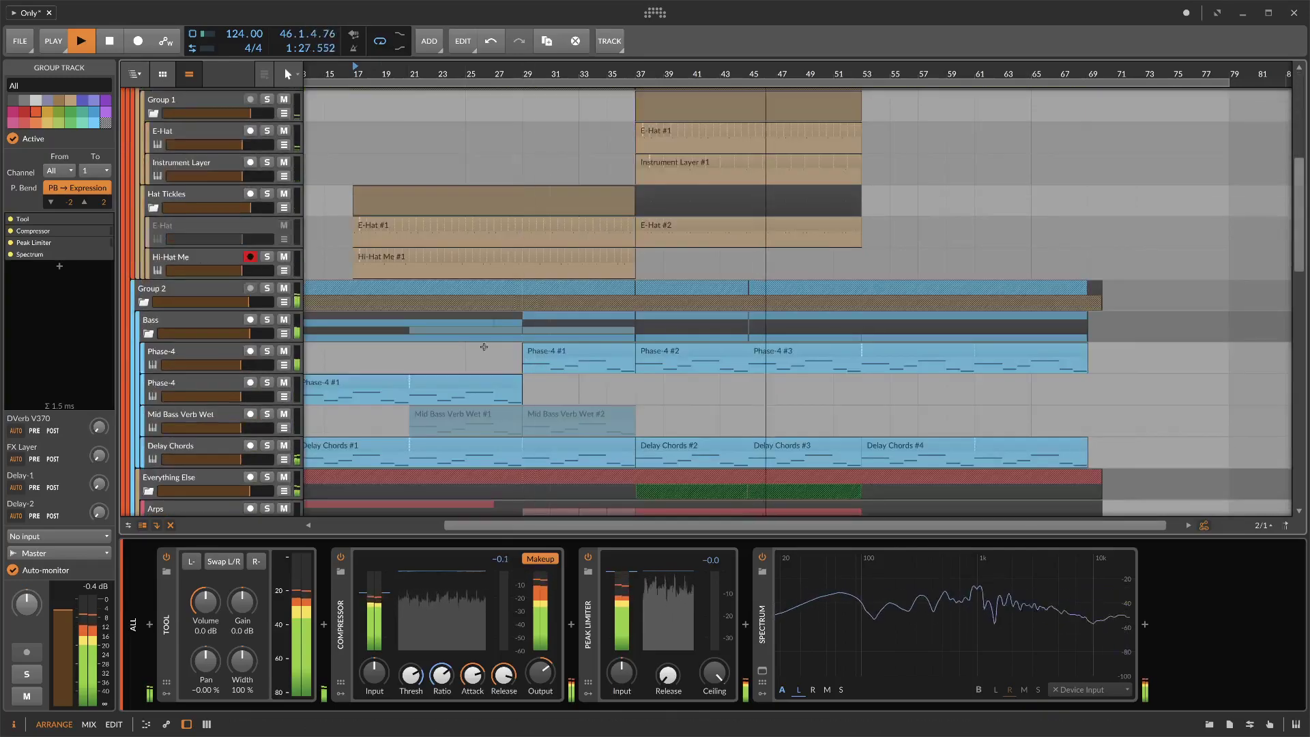
scroll(484, 348, down, 5)
key(space)
- Play from bar 45, solo the upper Note Pitch Shifter track under Group 2, and select it to examine its devices
scroll(706, 398, down, 5)
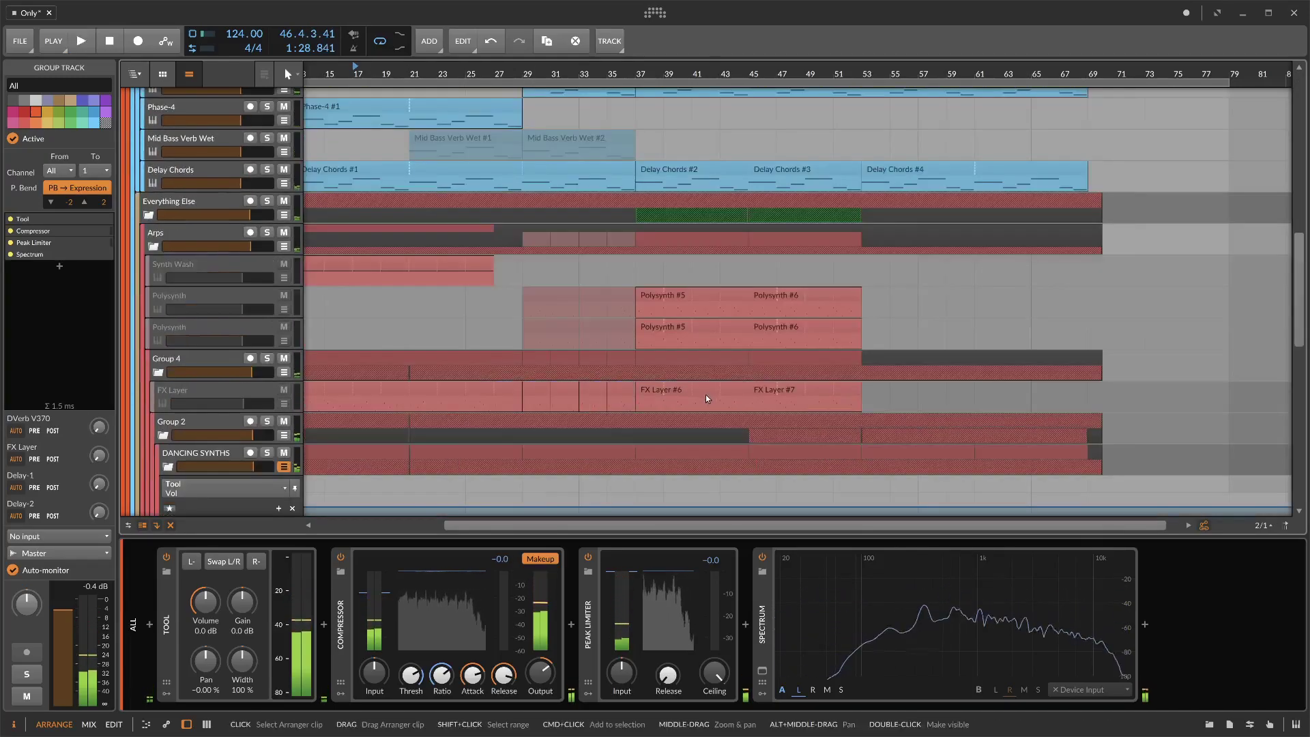
scroll(705, 394, down, 6)
click(750, 66)
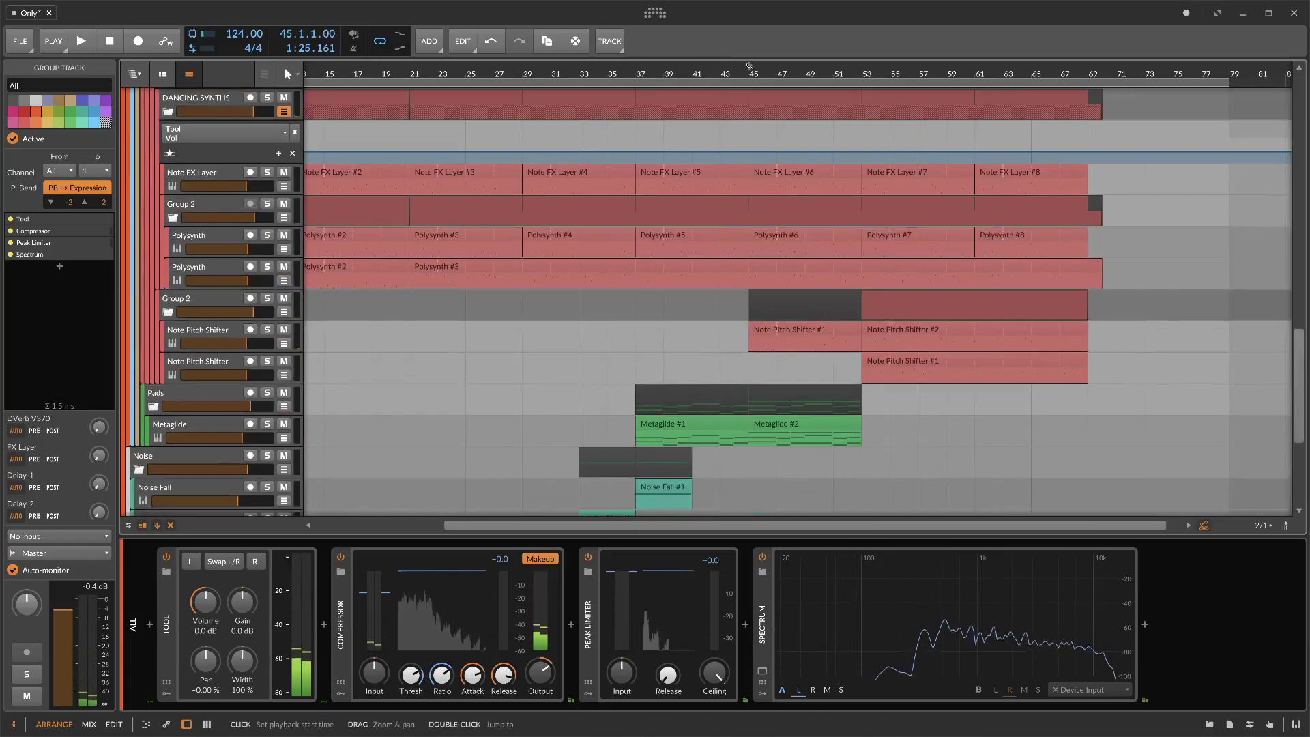
key(space)
click(266, 330)
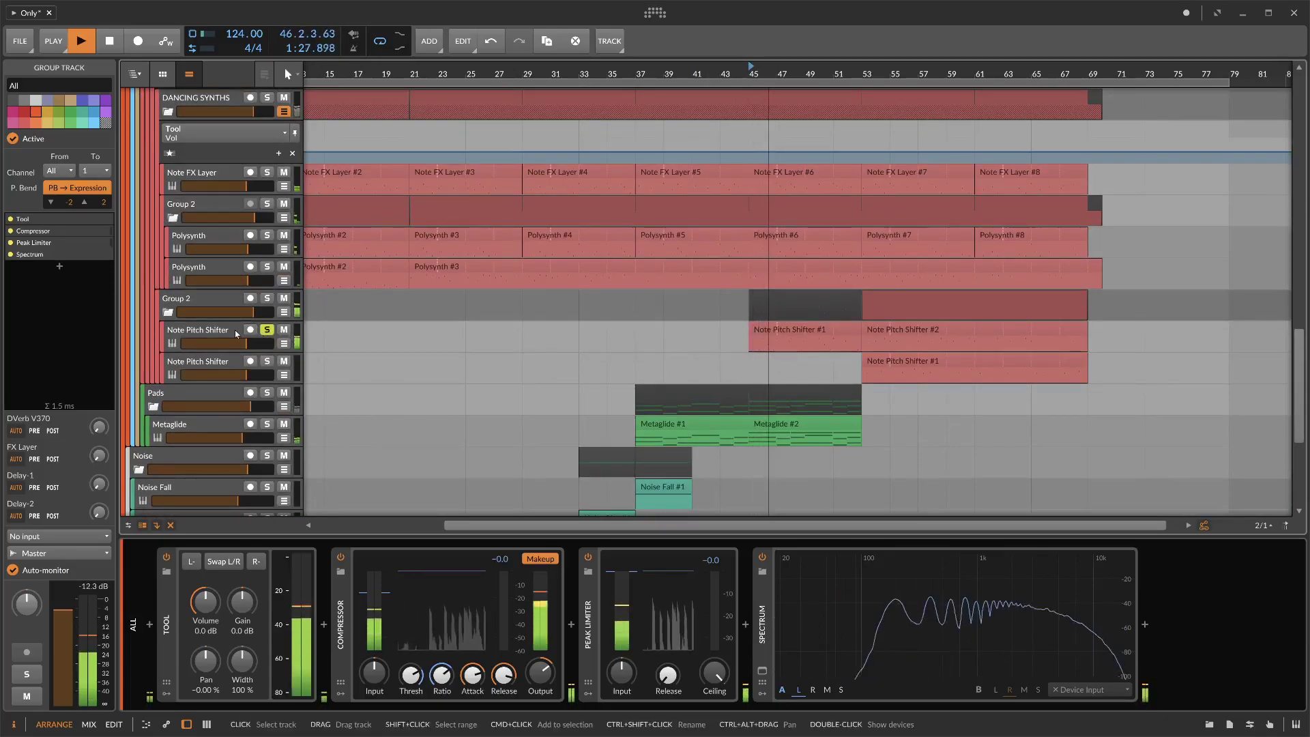
click(237, 332)
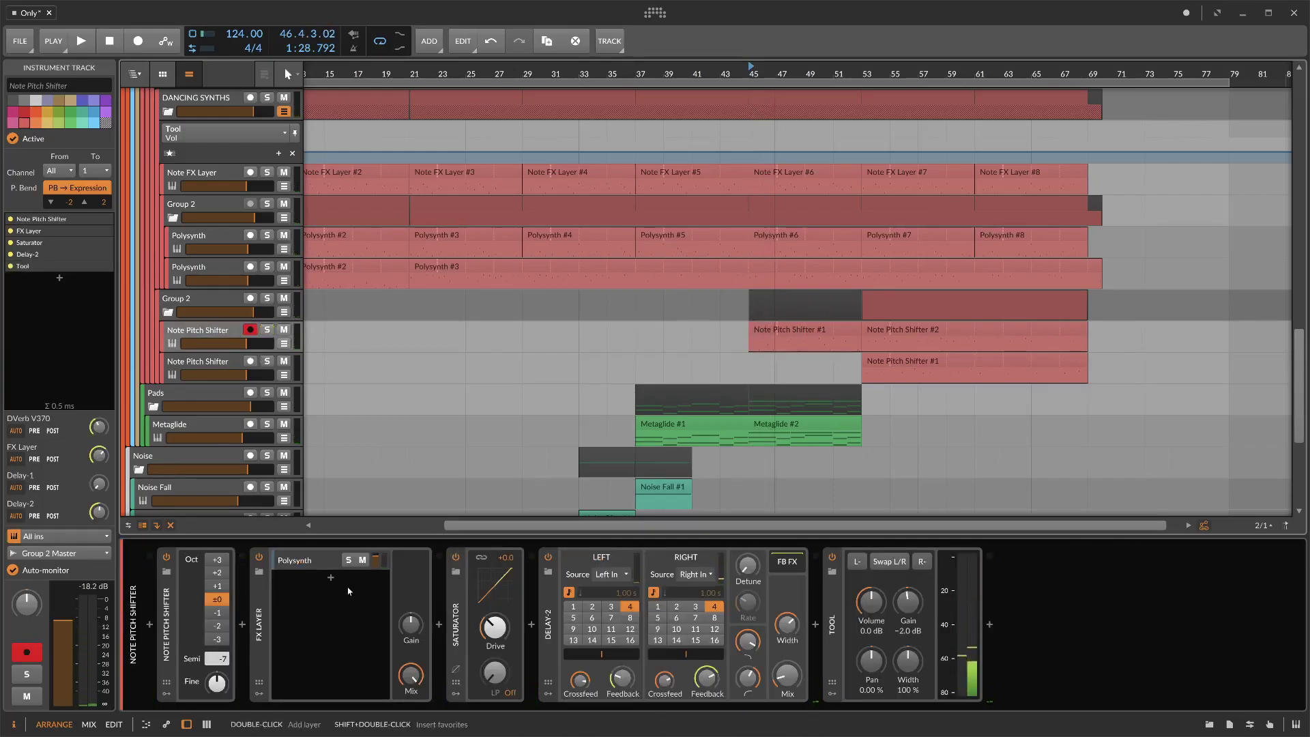
- Try Delay-2 as a layer inside the soloed track's FX Layer, and set its mix to 21.3% back in the main chain
click(545, 581)
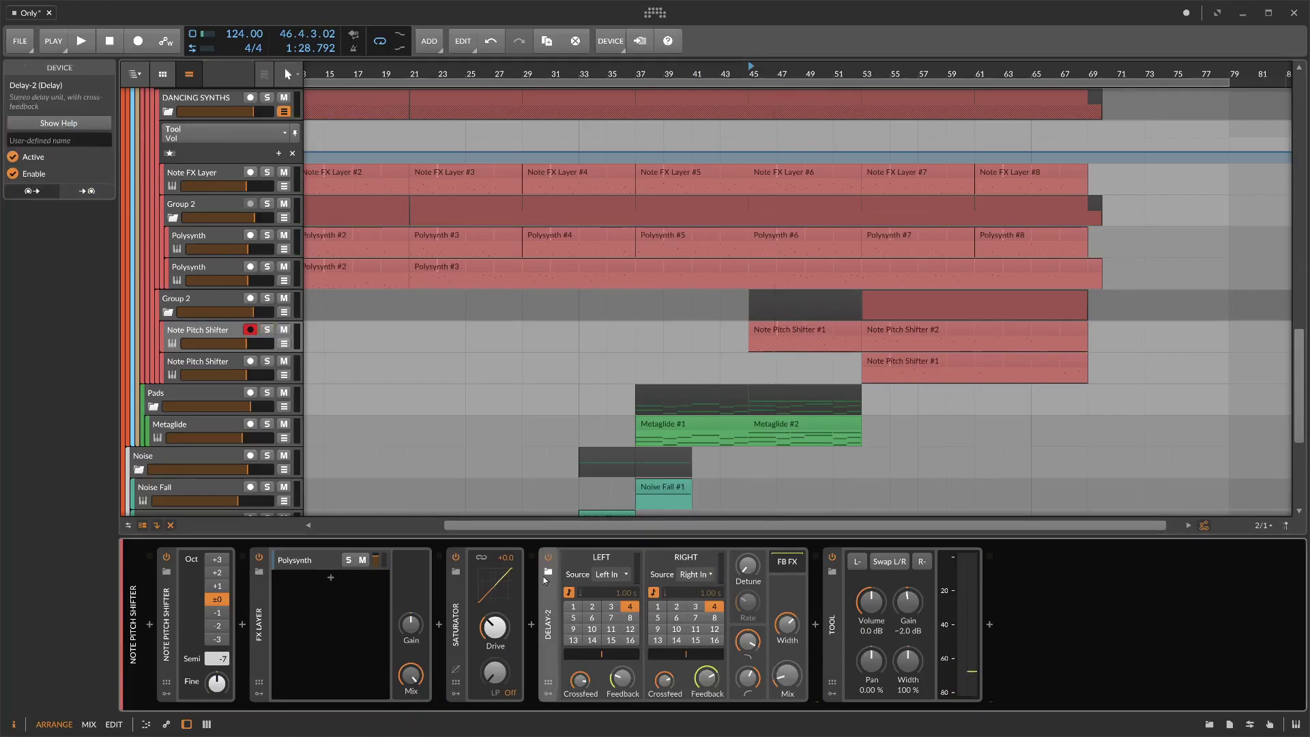
click(268, 332)
key(space)
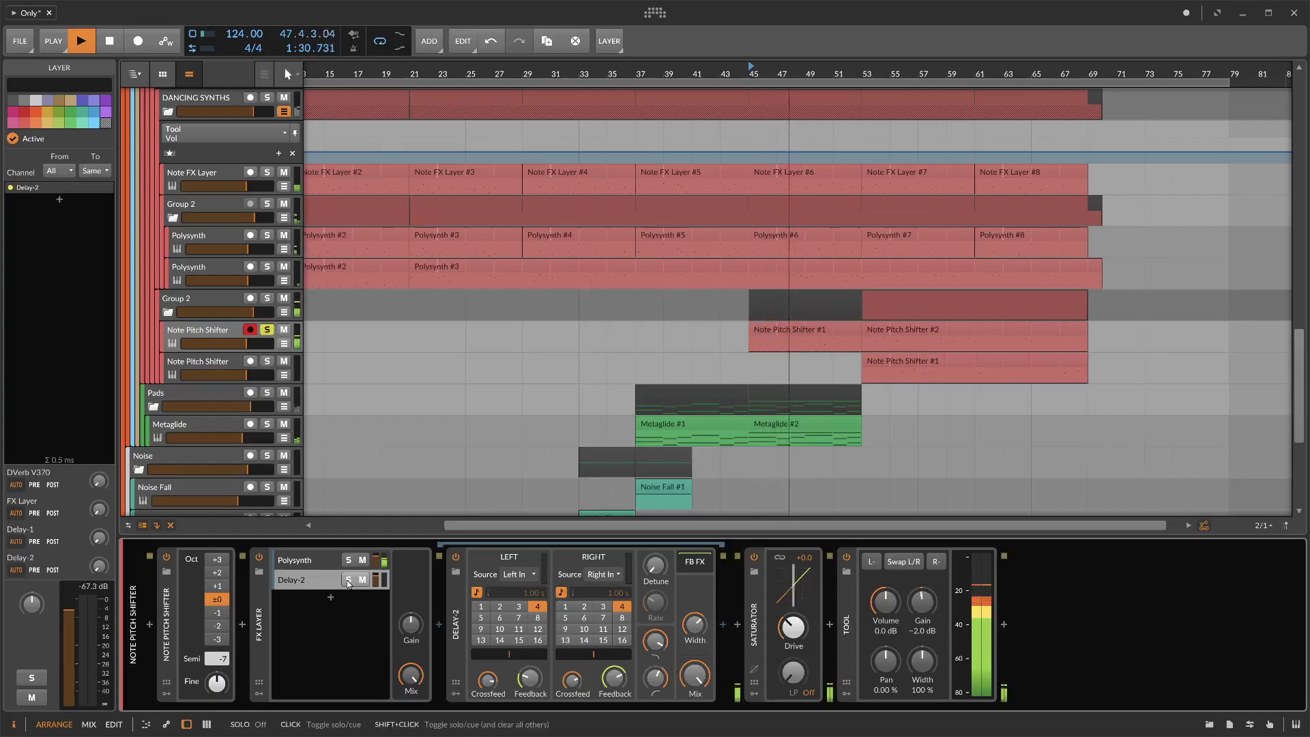
key(Delete)
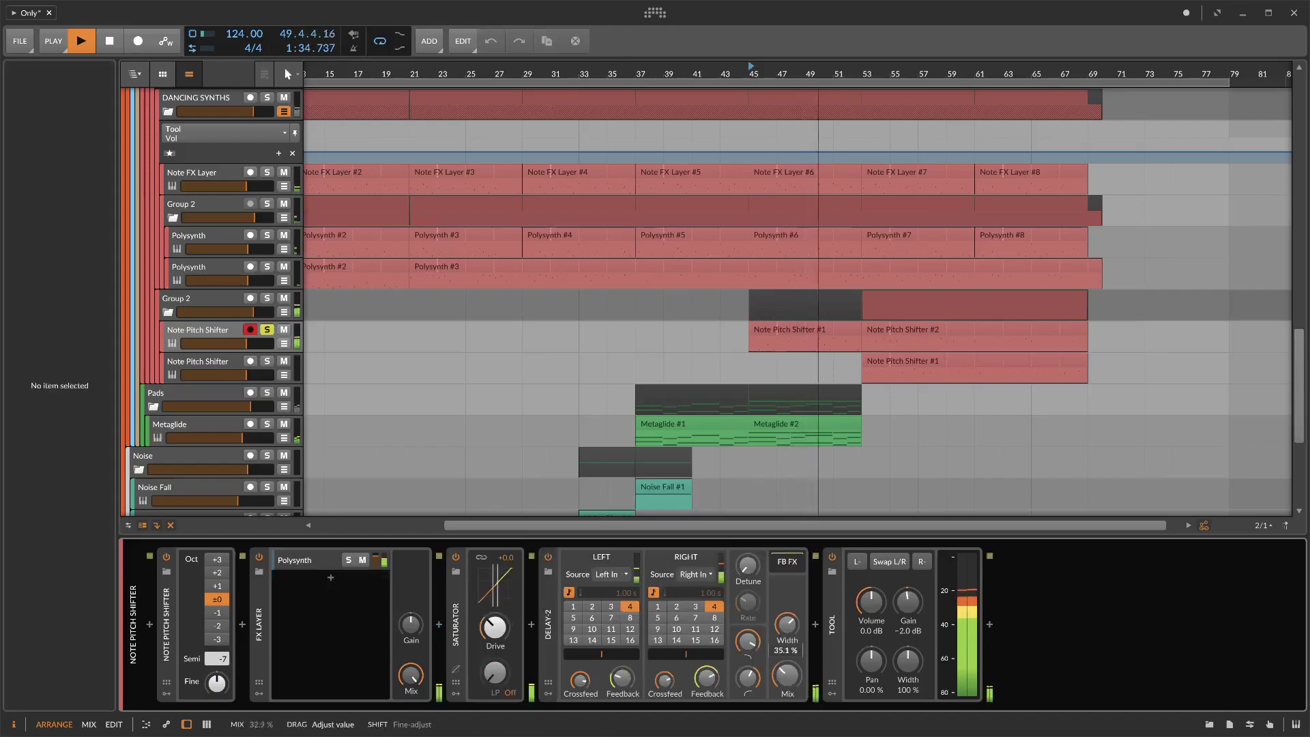
drag(786, 678, 786, 678)
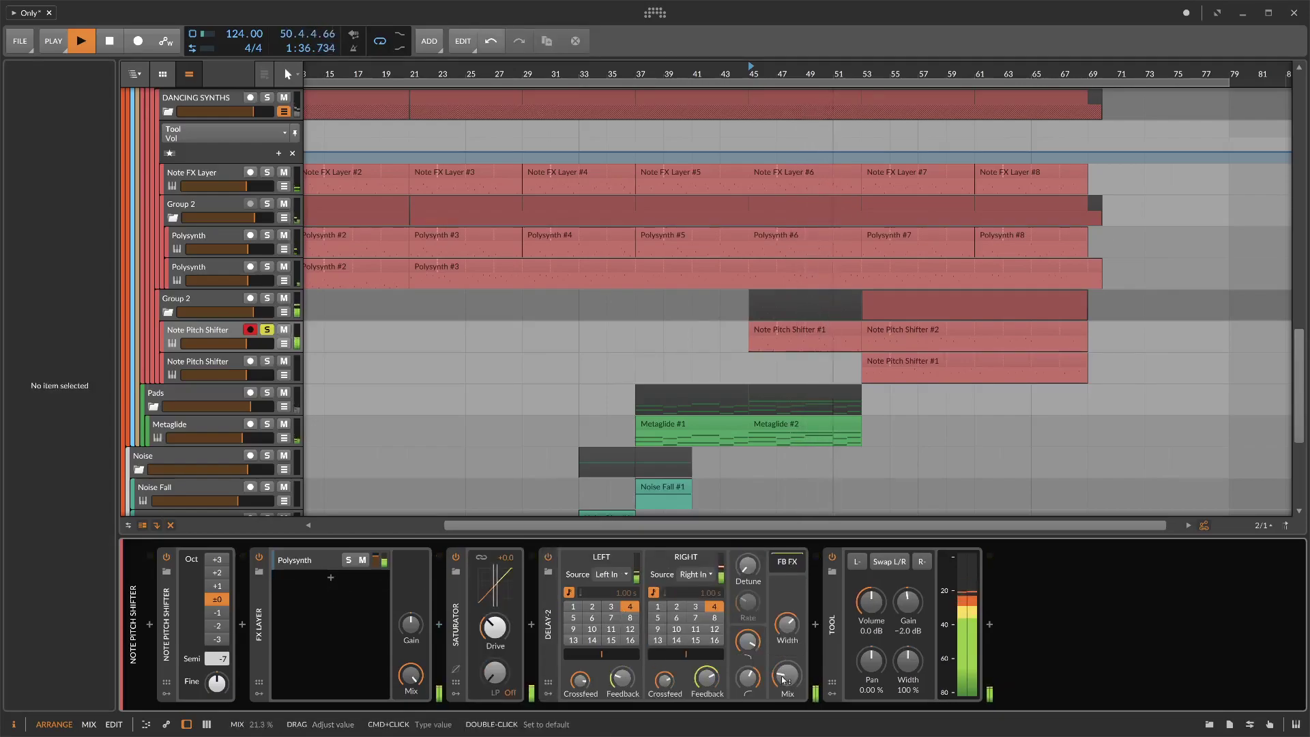
key(space)
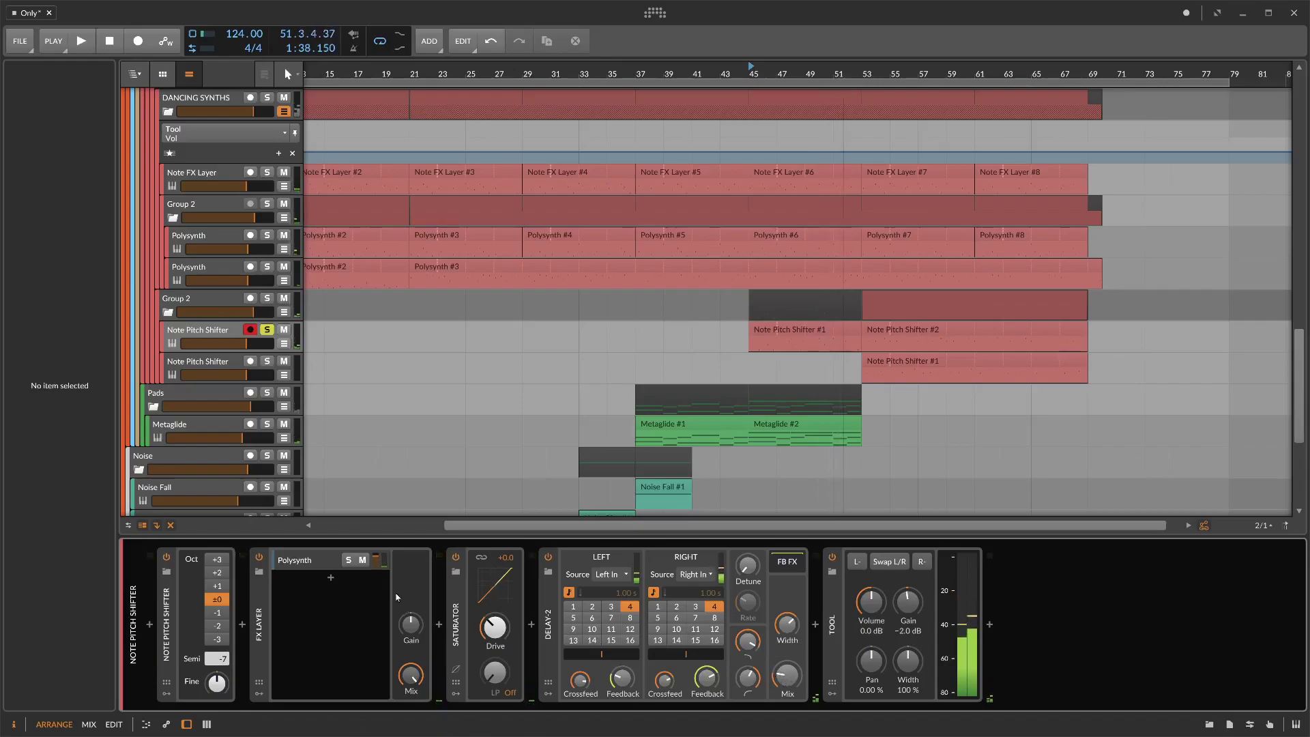
- Move Polysynth into an Instrument Layer and Delay-2 into a following FX Layer, adding an empty second layer beside it
click(300, 560)
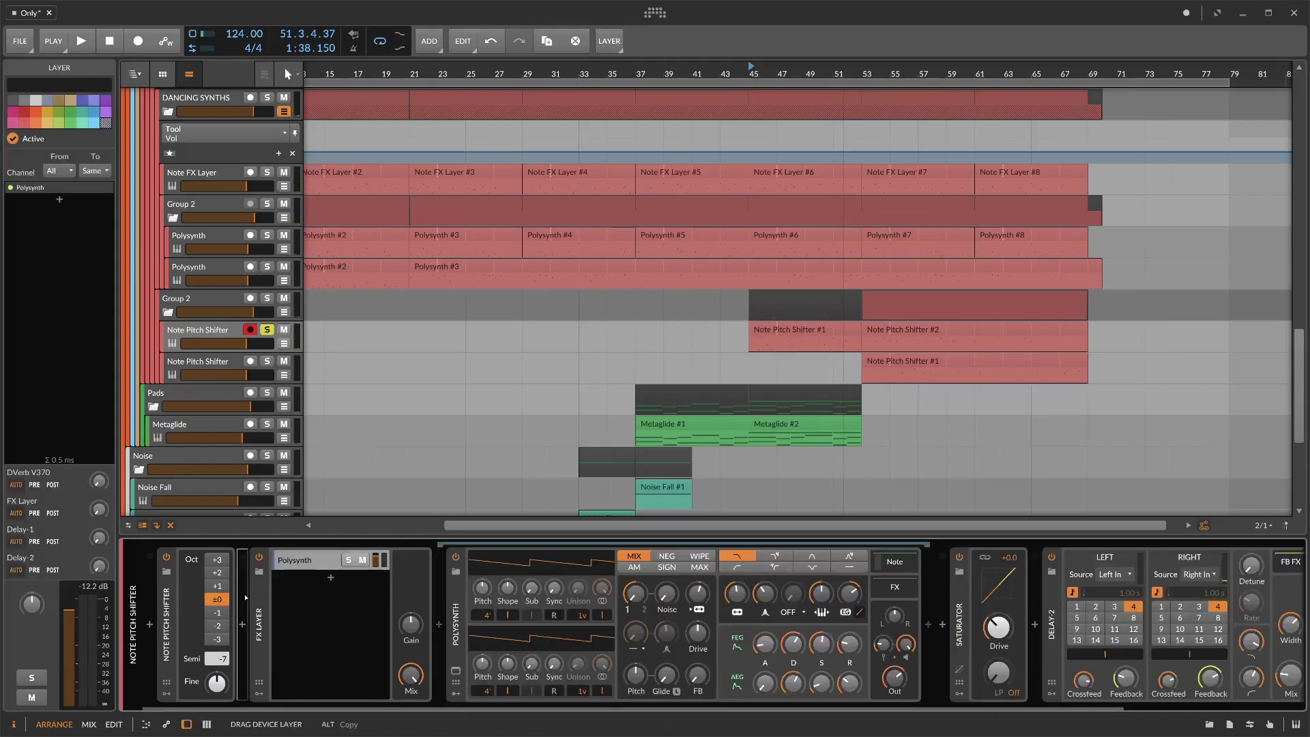
drag(245, 594, 245, 594)
drag(758, 623, 515, 603)
double_click(536, 605)
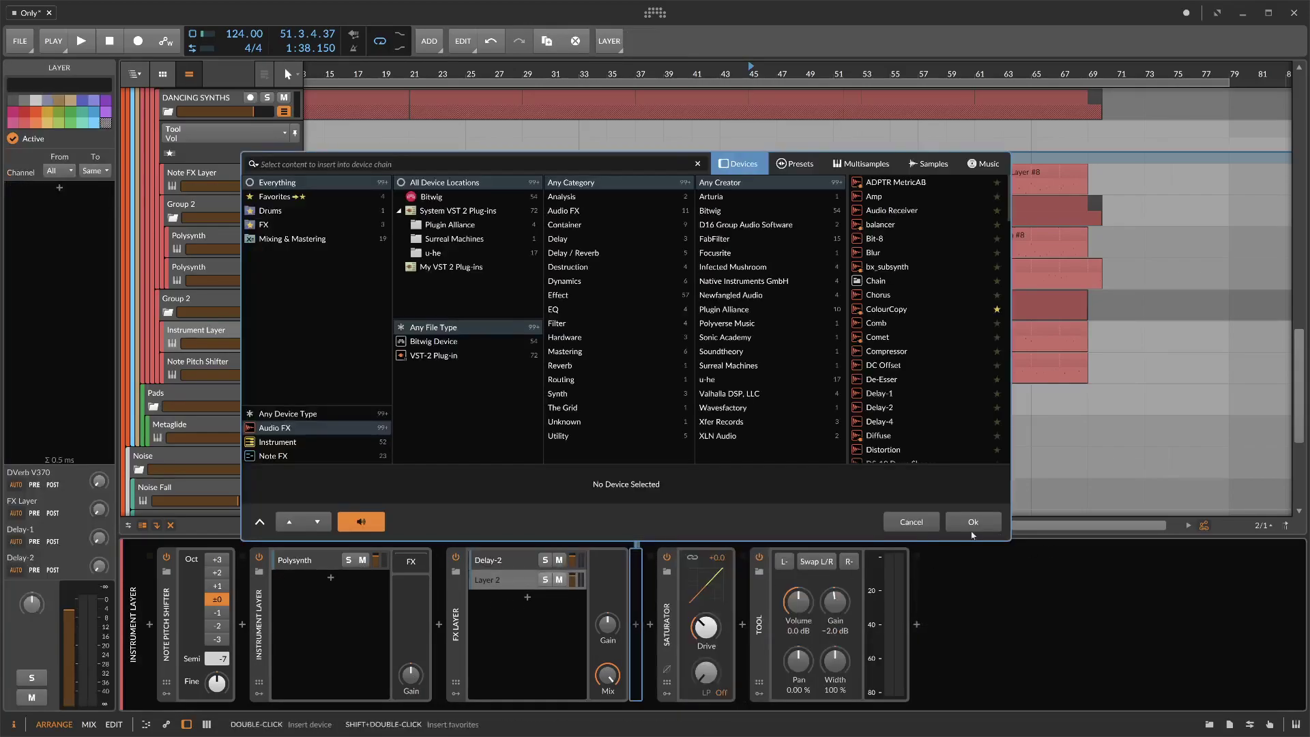
click(992, 529)
- Set the Tool gain to -5.2 dB and balance the Delay-2 layer's volume and mix while playing the soloed track
drag(835, 601, 835, 612)
drag(572, 557, 572, 557)
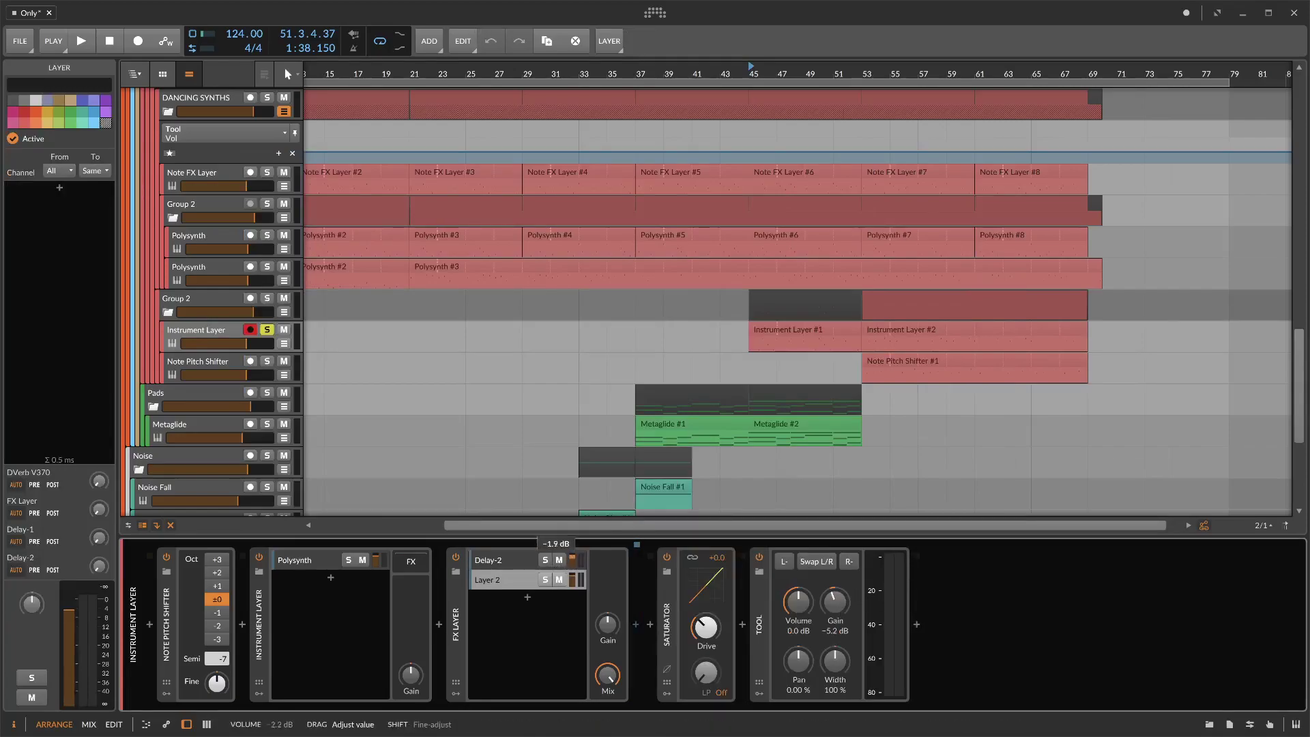
key(space)
click(506, 564)
drag(908, 674, 891, 676)
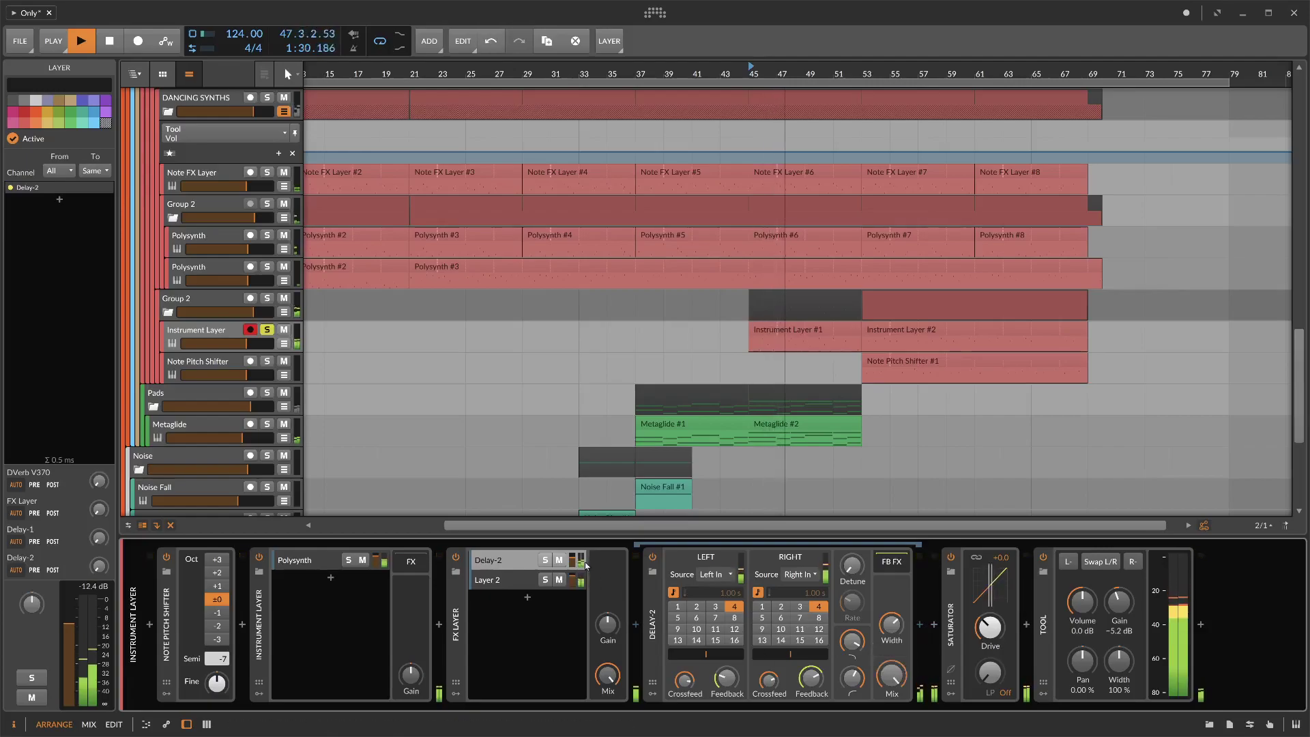
drag(572, 561, 571, 562)
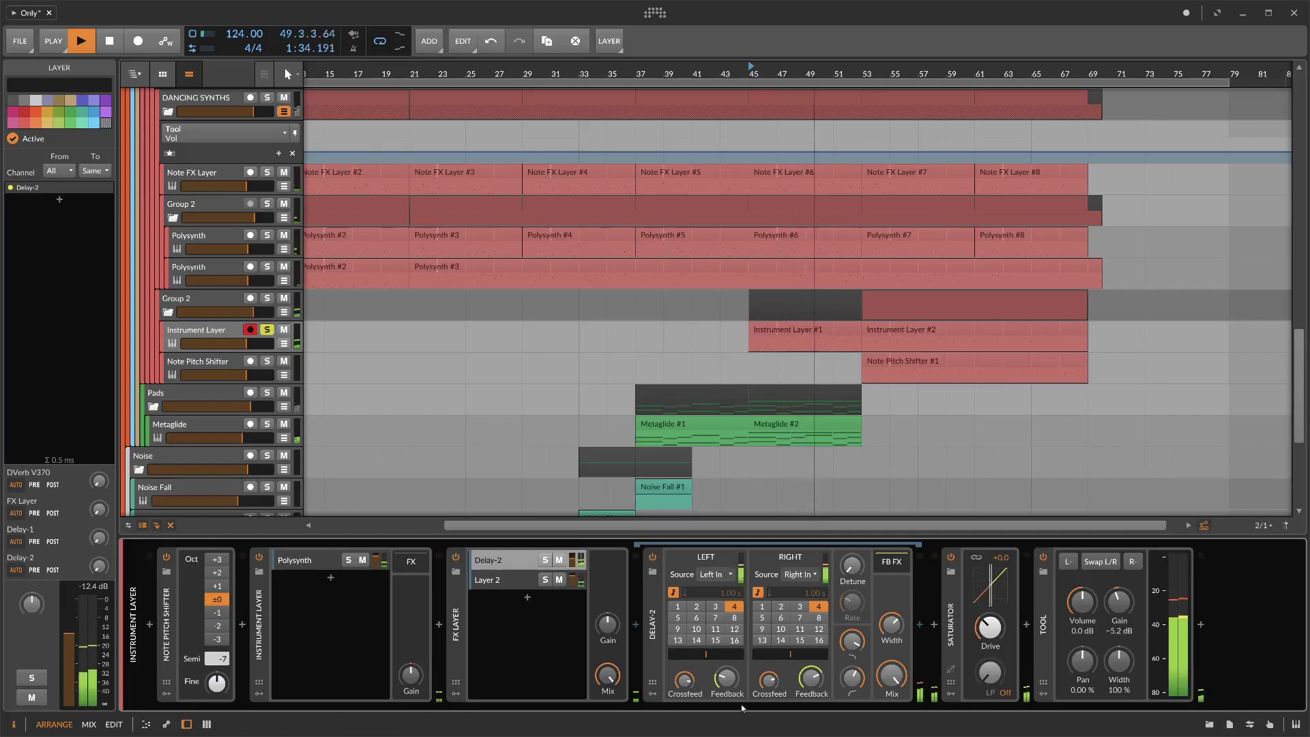
- Fine-tune the width and feedback filter of Delay-2 inside the FX Layer of the soloed Instrument Layer track
drag(892, 623, 897, 625)
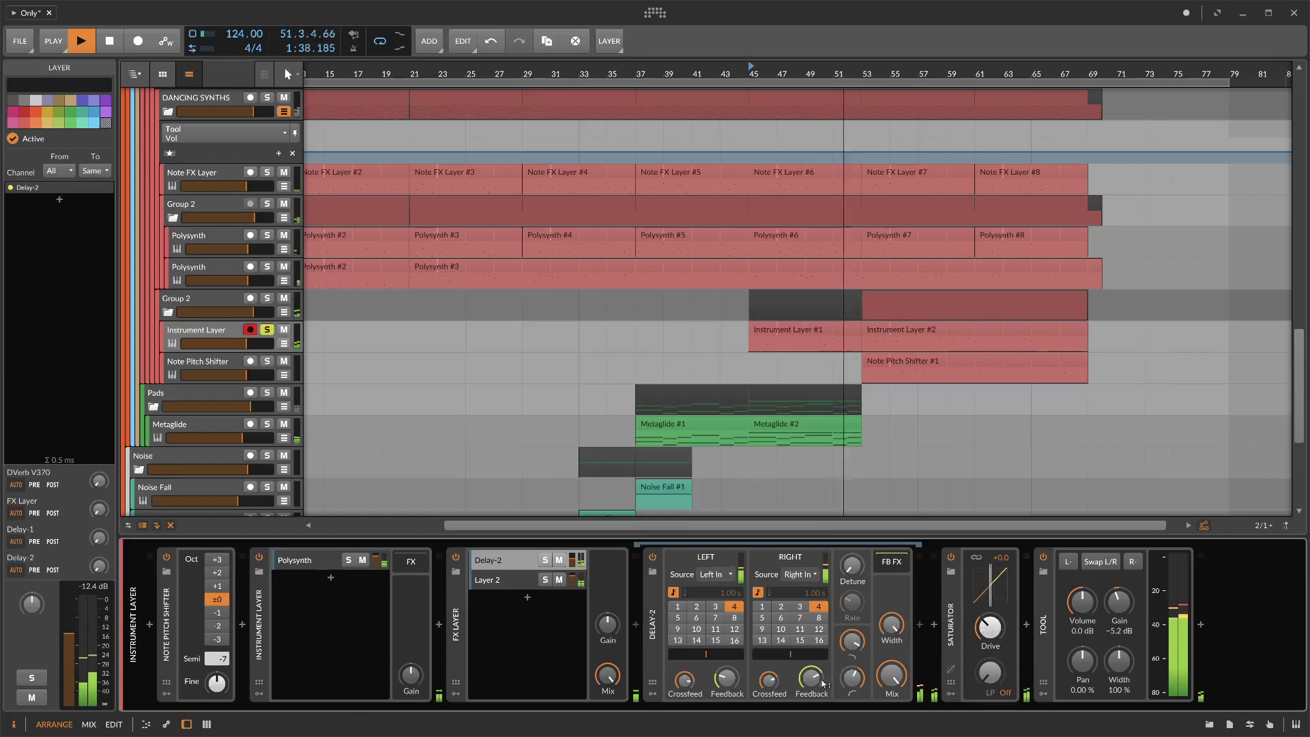
drag(850, 648, 855, 675)
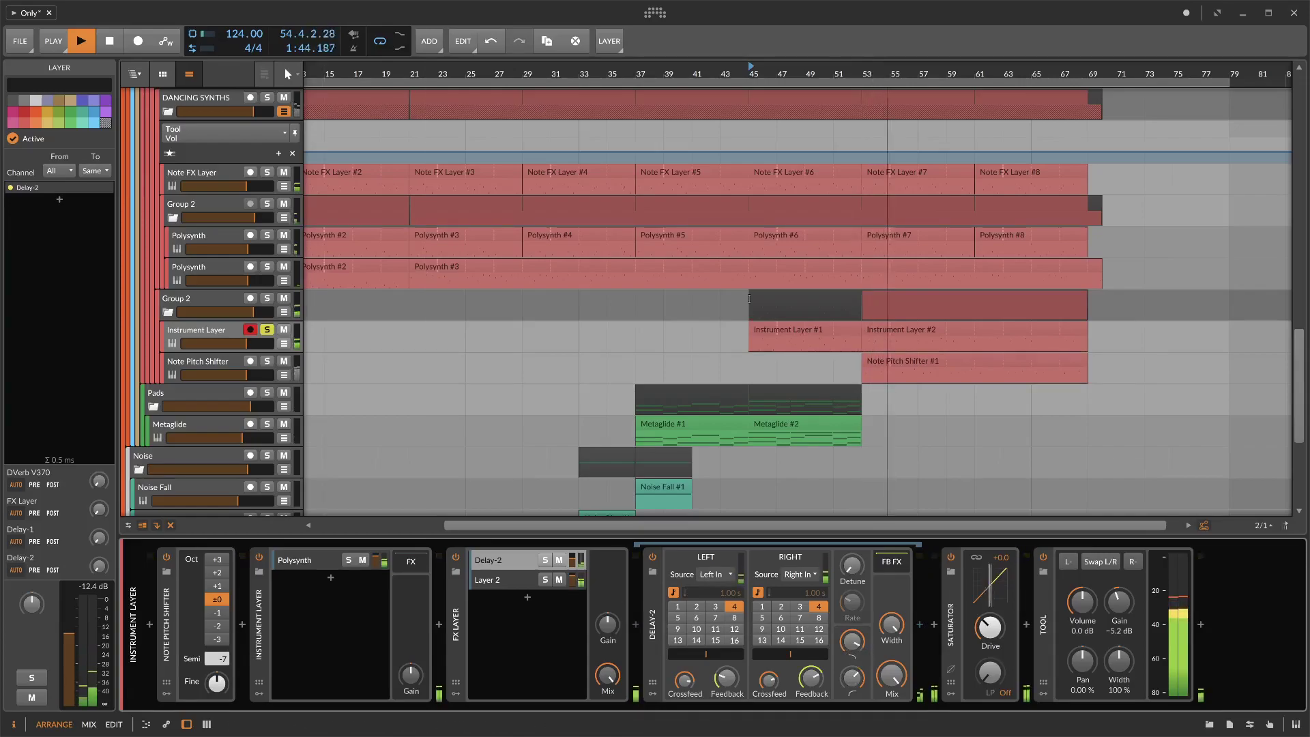
- Audition the soloed lower Note Pitch Shifter track, setting its Tool gain to -11.0 dB and its EQ-2 bands to 145 Hz and 14.0 kHz
click(267, 361)
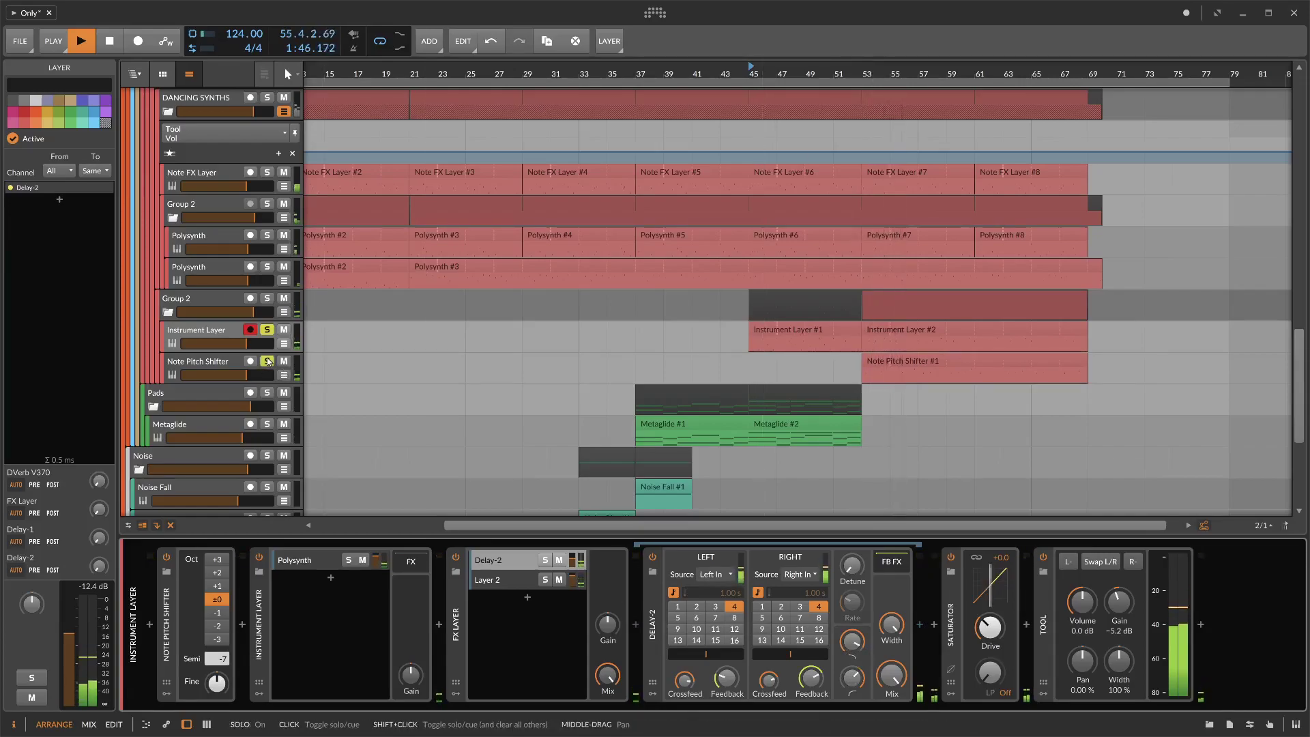
click(230, 364)
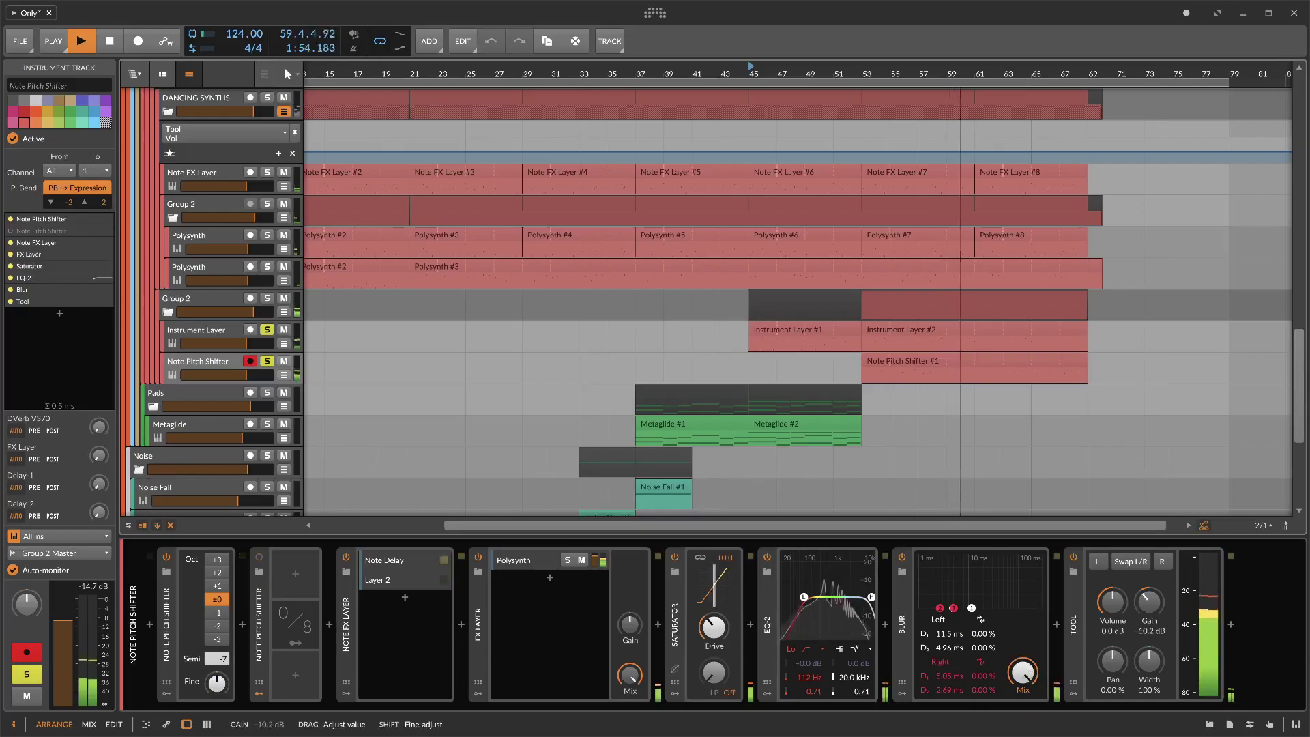
drag(1148, 601, 1149, 604)
drag(809, 679, 845, 688)
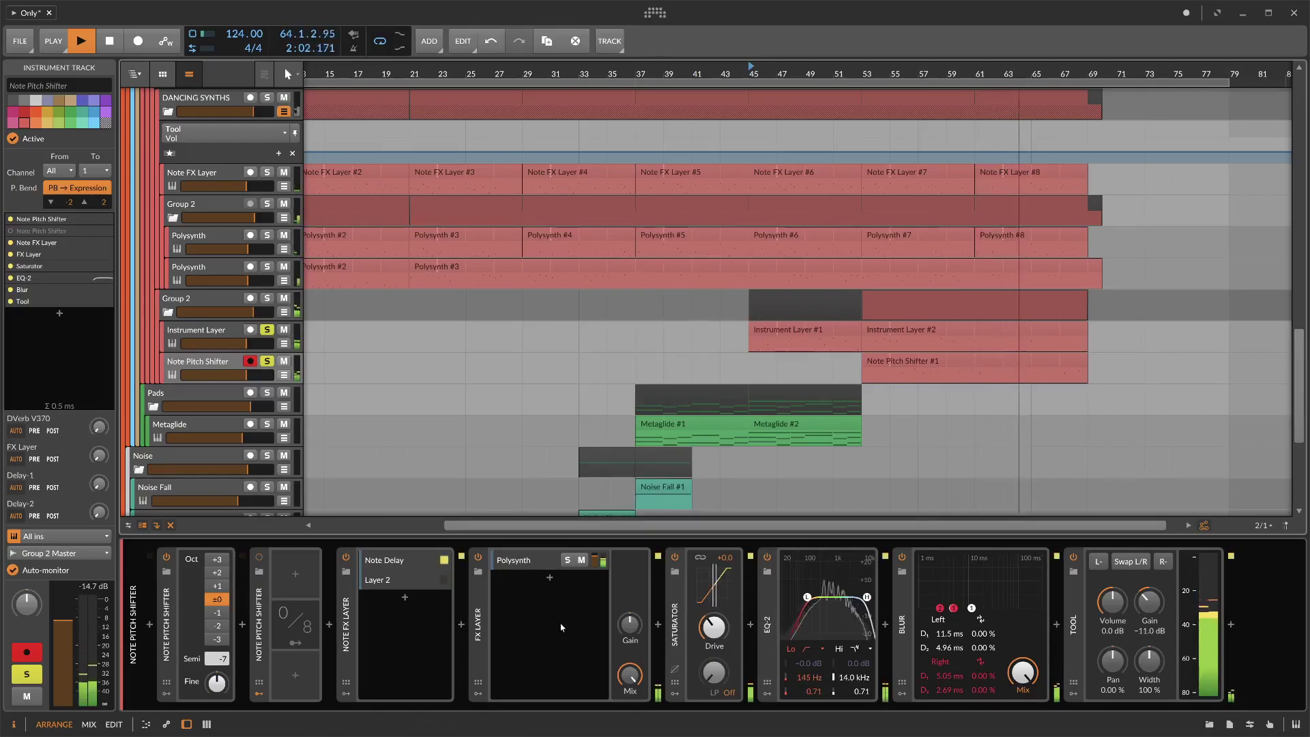
key(space)
click(266, 361)
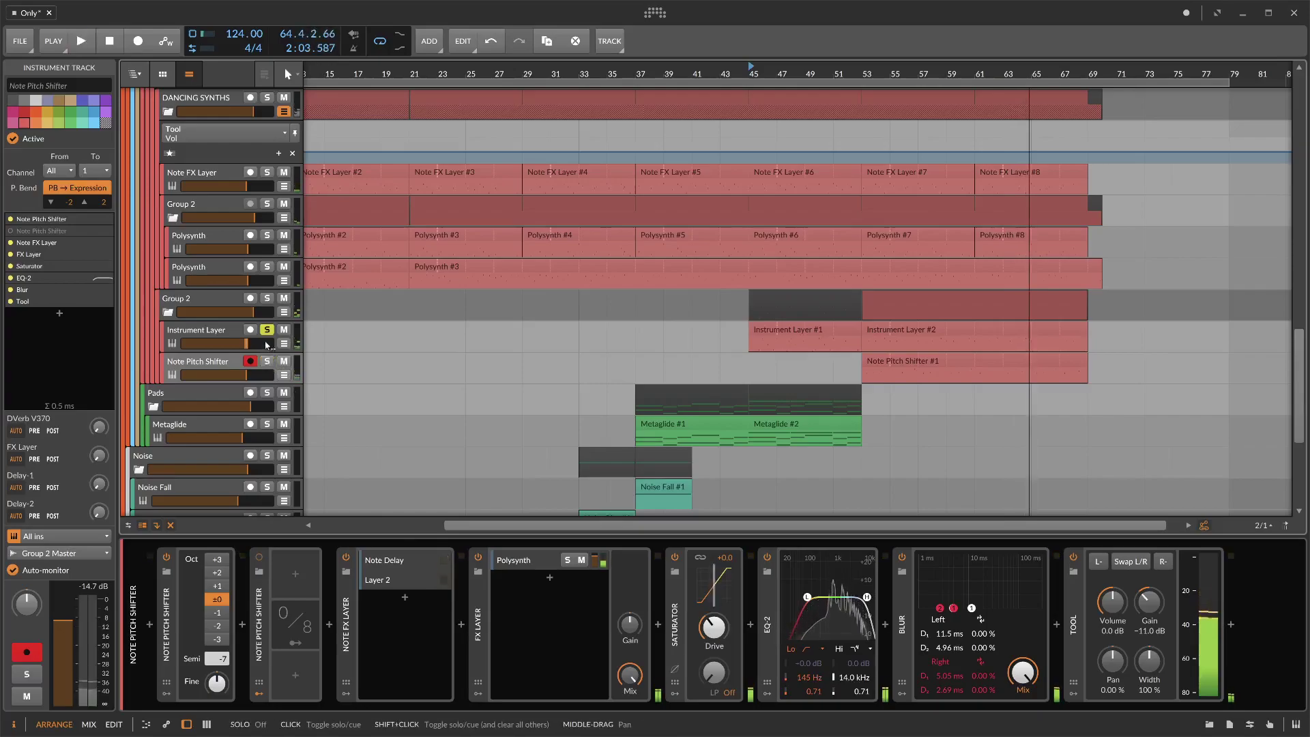
click(267, 329)
- Solo the Metaglide pad track and play it from bar 37 to examine its device chain
scroll(757, 318, down, 3)
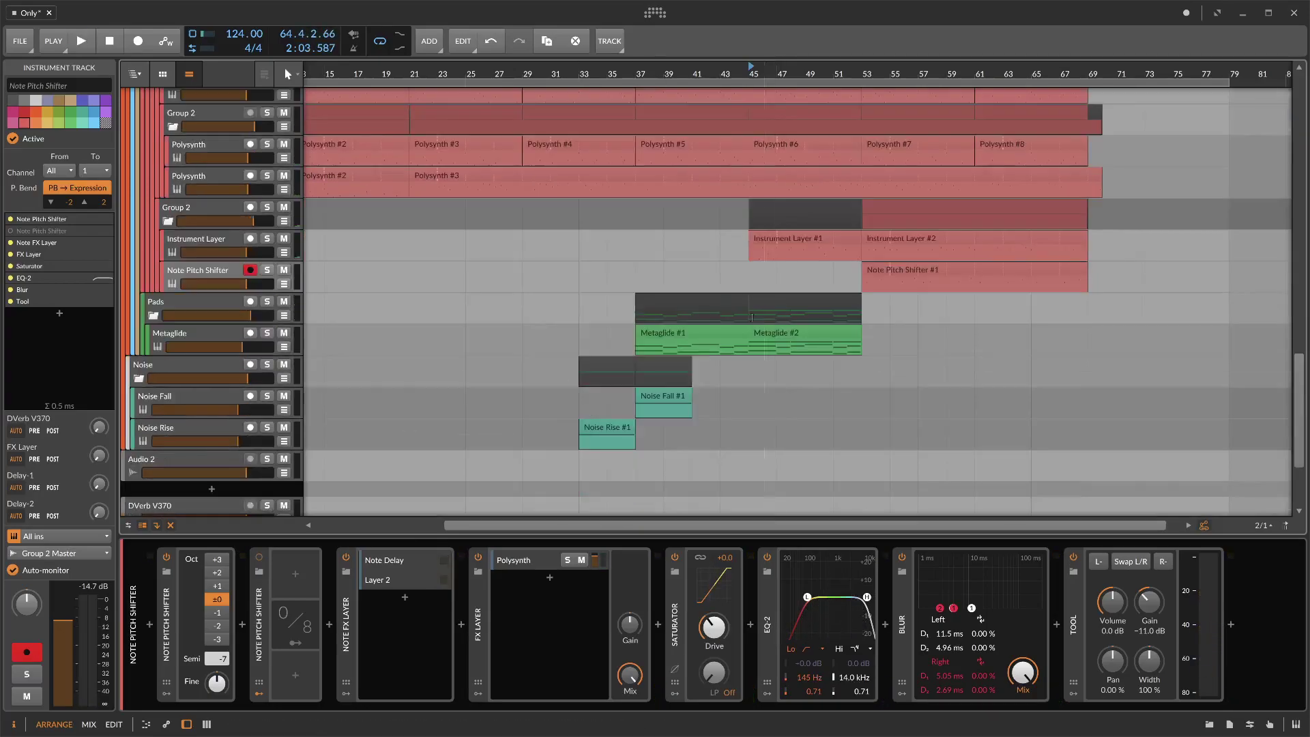
click(266, 333)
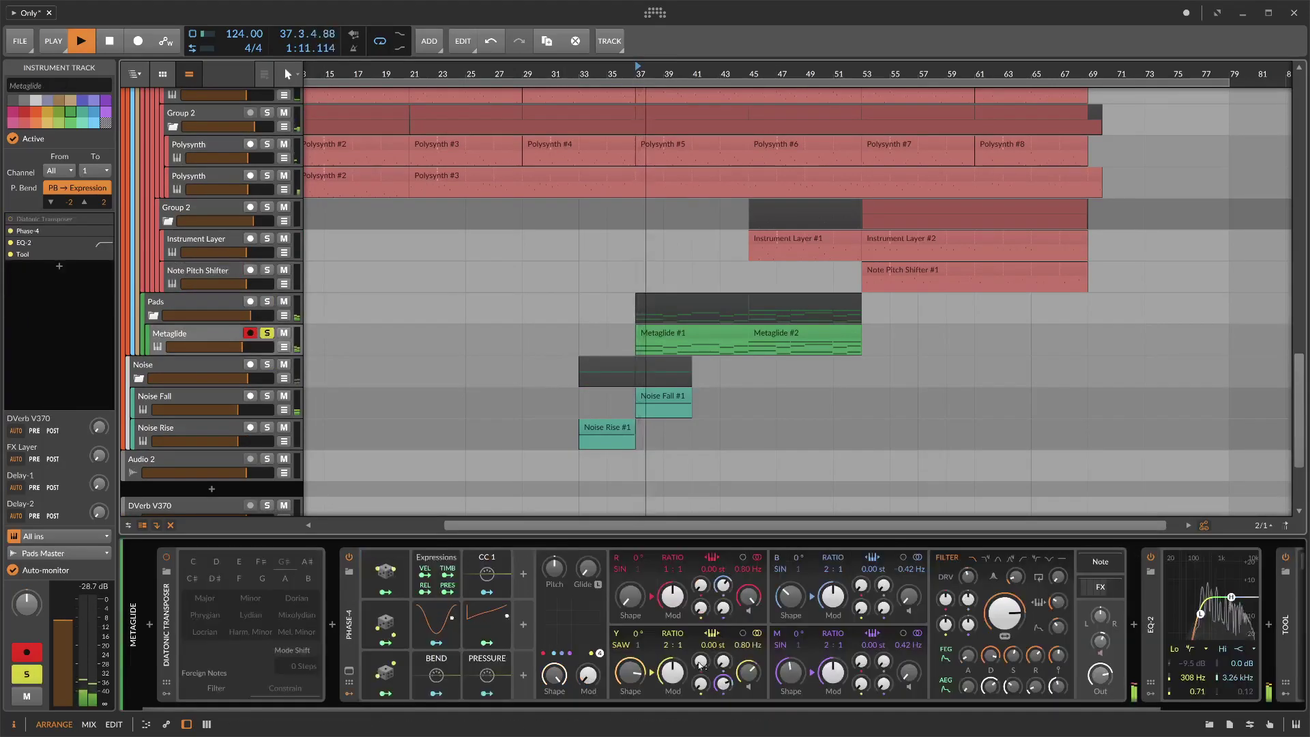
drag(661, 702, 821, 707)
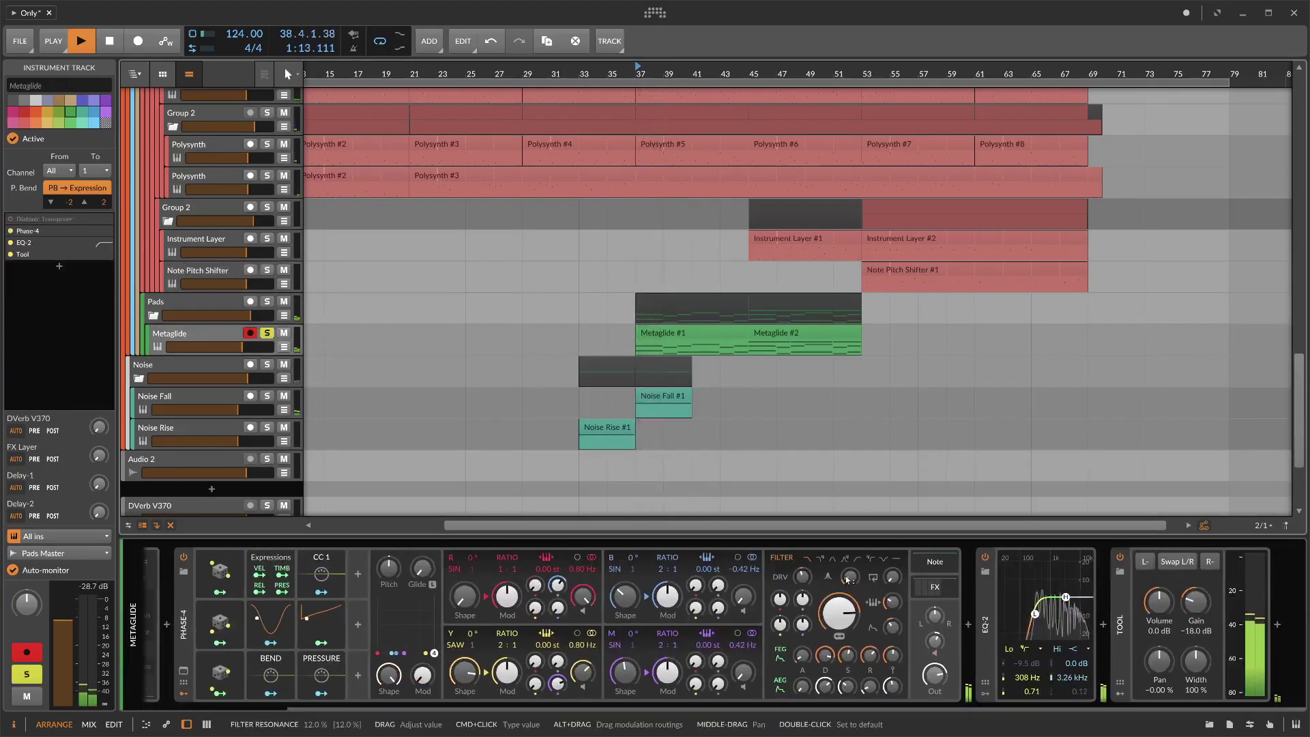
- Change the high band of Metaglide's EQ-2 to a 2-pole low-pass at 6.63 kHz with a Q of 0.12
click(1084, 657)
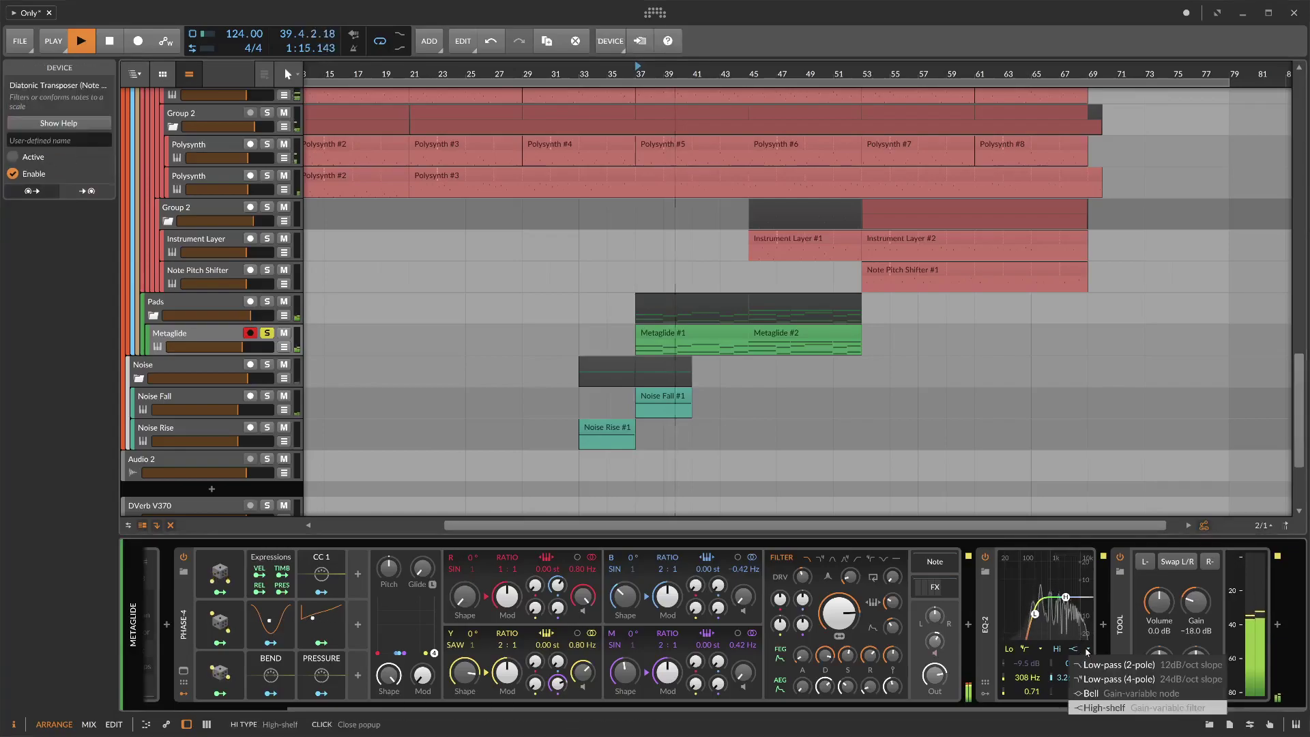
click(1082, 667)
drag(1080, 675, 1080, 659)
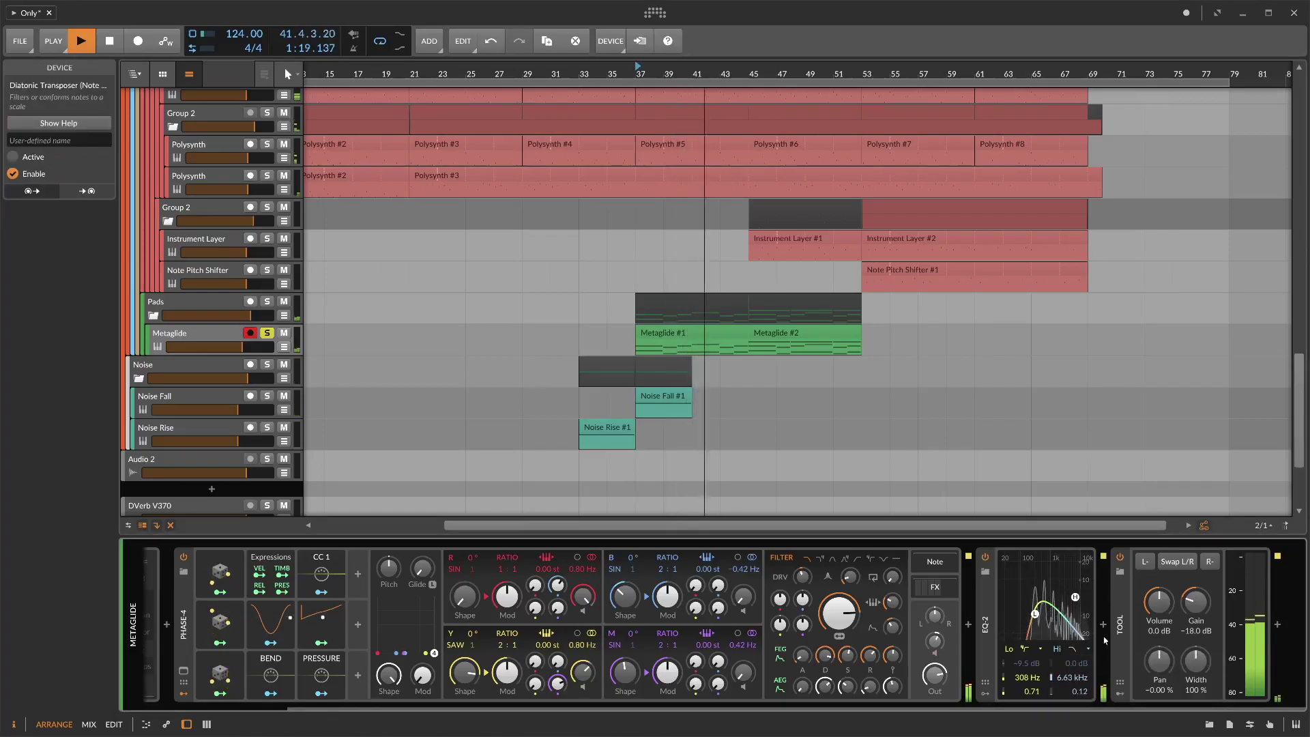
- Insert a Saturator between EQ-2 and Tool, balancing its drive with Phase-4's voice gain and a Tool gain of -24.8 dB
click(1103, 625)
text(sat)
click(1182, 199)
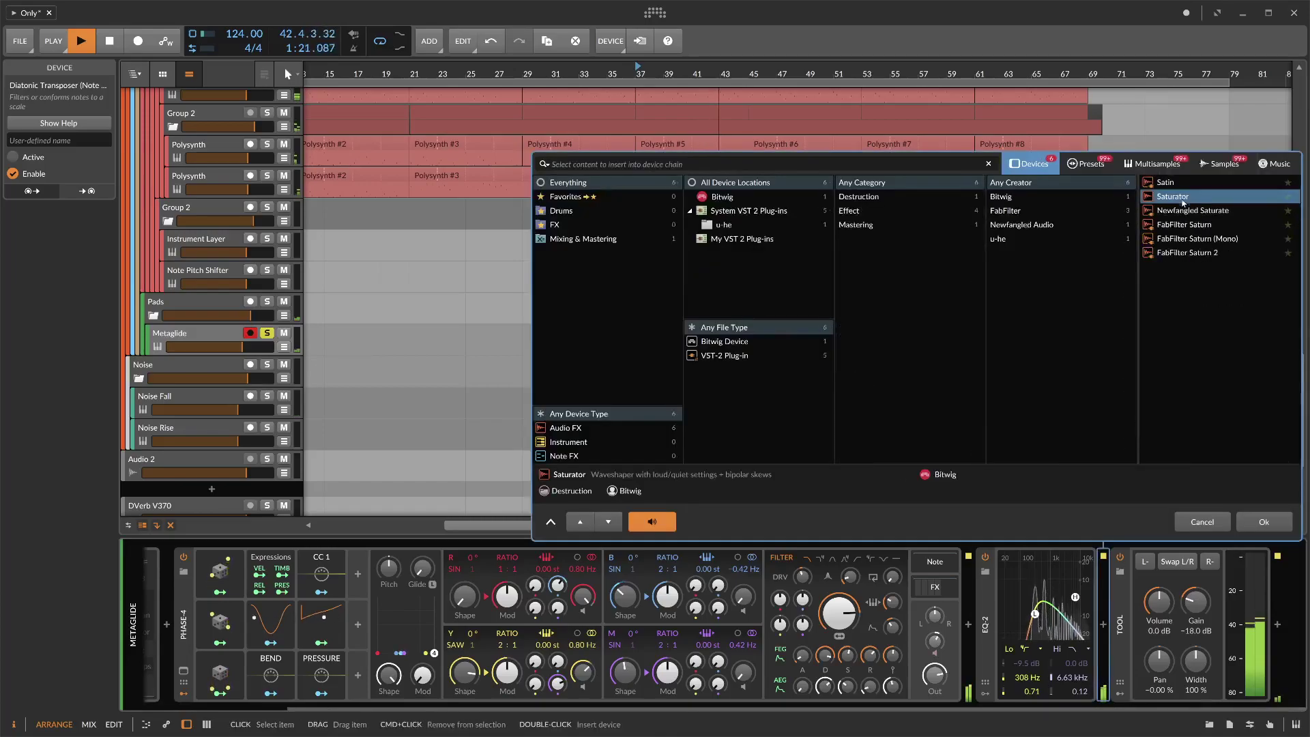
double_click(1184, 199)
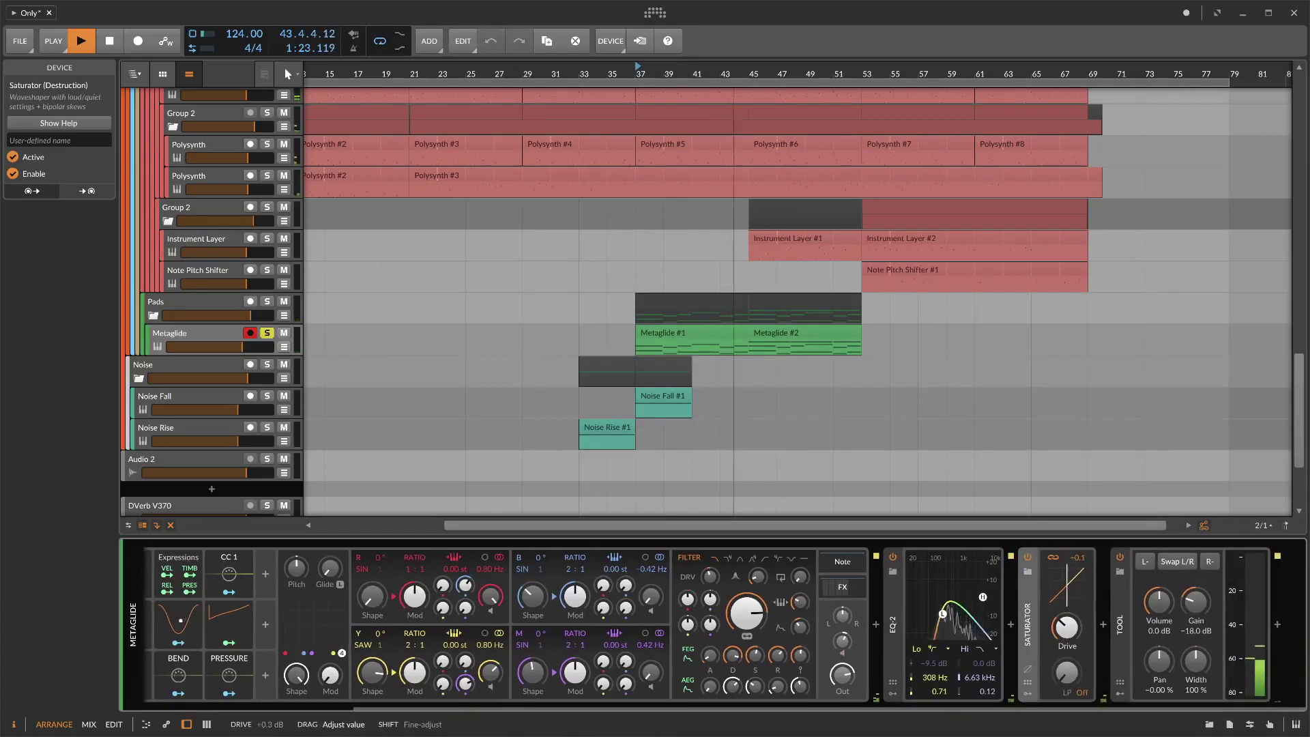
drag(1066, 627, 1066, 620)
drag(842, 641, 842, 637)
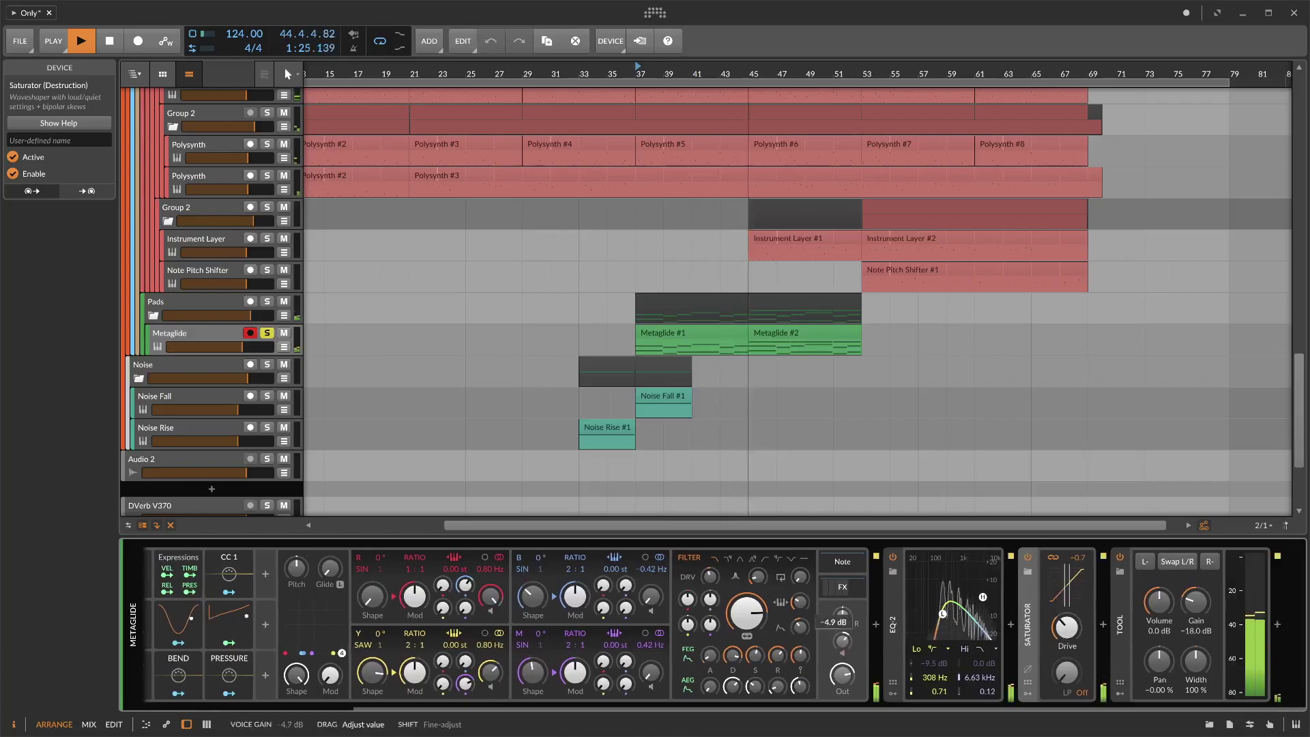
drag(1195, 602, 1195, 611)
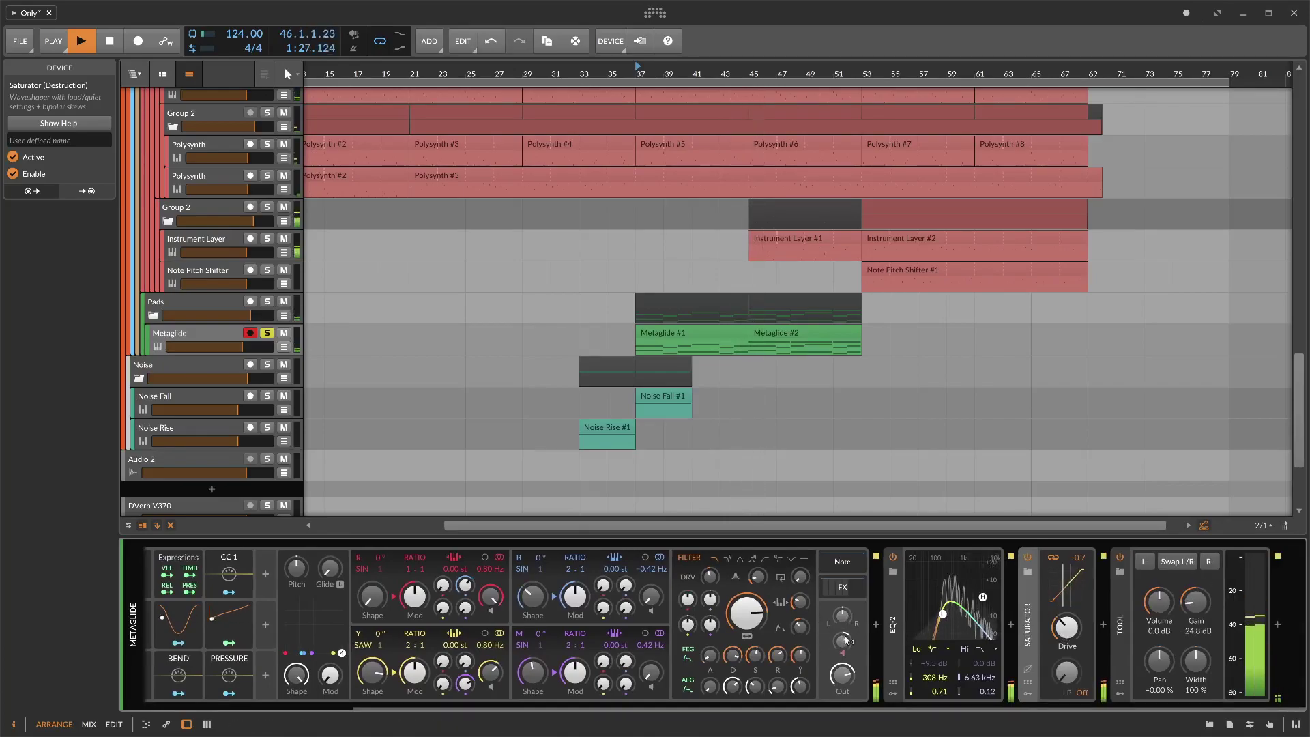
- Set Metaglide's EQ-2 bands to 232 Hz and 9.68 kHz, rebalancing Phase-4's voice gain and filter drive with a Tool gain of -33.0 dB
mouse_move(710, 577)
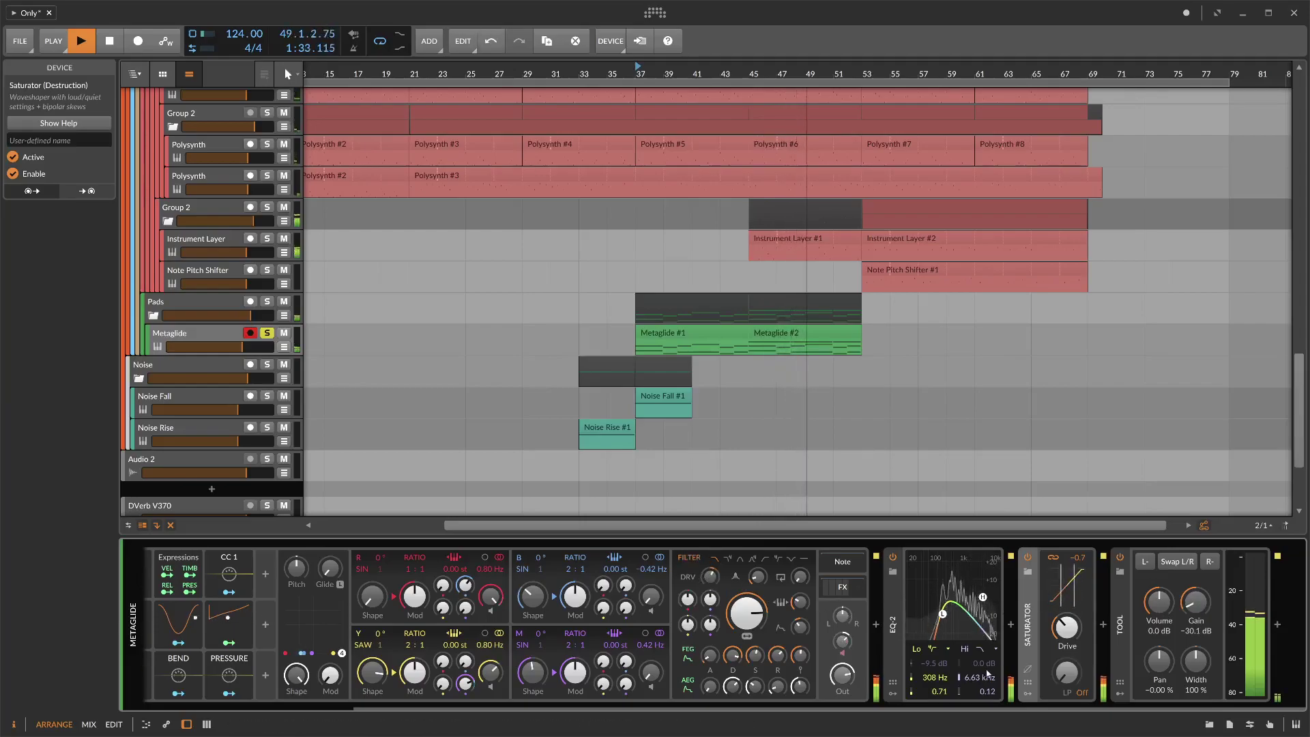
drag(945, 679, 977, 656)
drag(842, 641, 842, 635)
key(space)
drag(711, 575, 711, 590)
key(space)
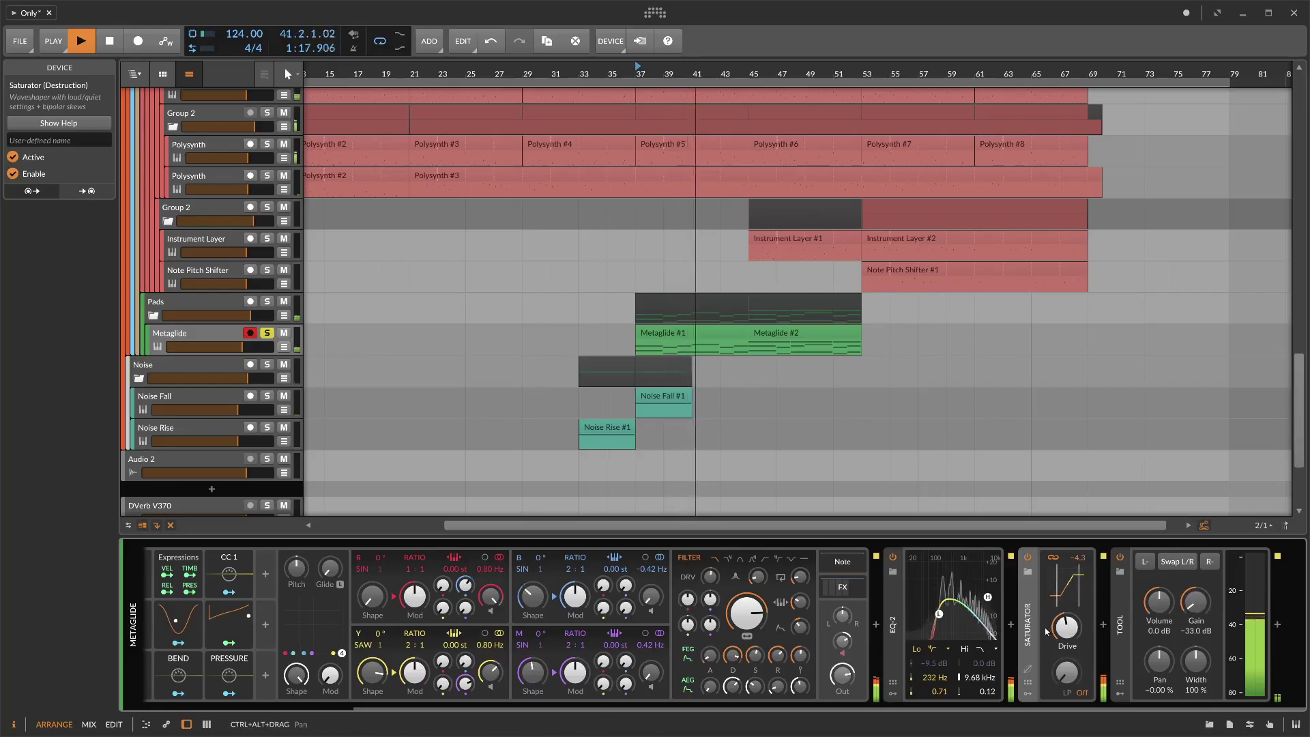
- Deactivate the Saturator and rebalance Phase-4's voice gain with a Tool gain of -31.1 dB
key(alt+a)
drag(1206, 611, 1206, 606)
drag(842, 642, 843, 636)
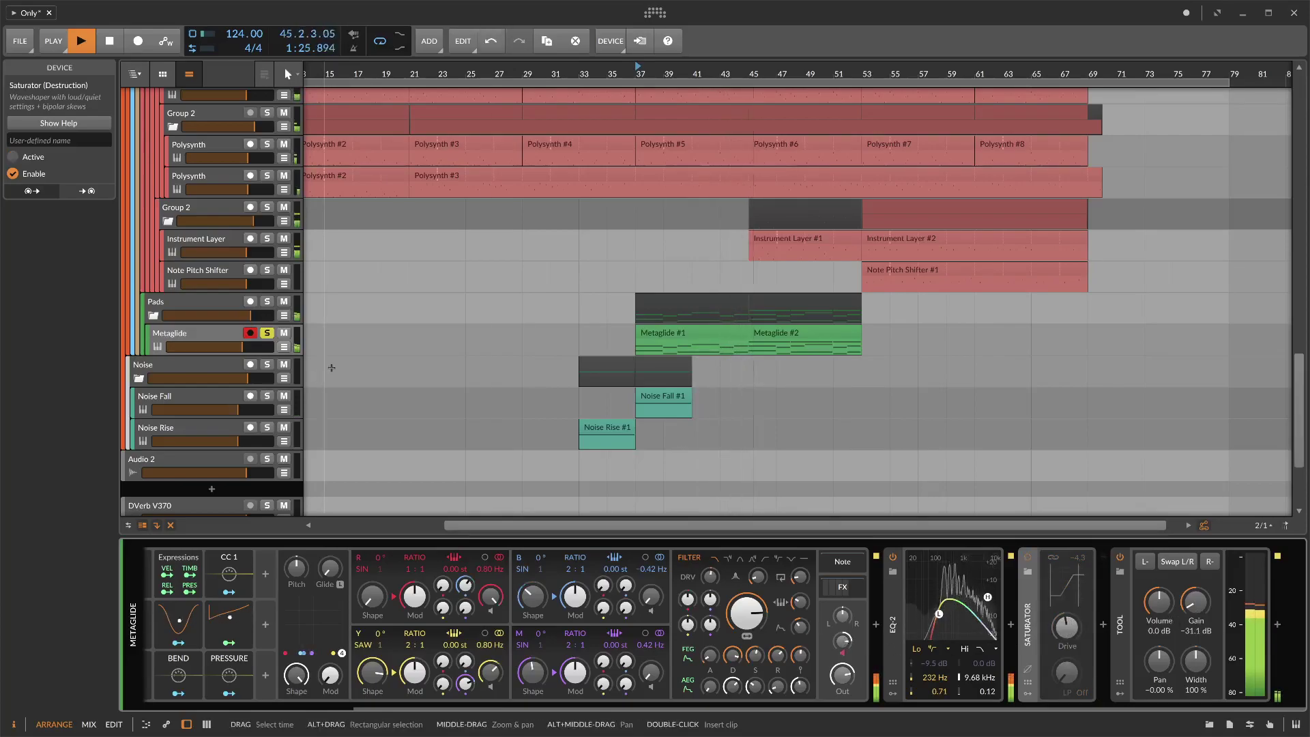
- Narrow Metaglide's EQ-2 with its low band at 313 Hz and its high band at 5.35 kHz
drag(980, 680, 980, 688)
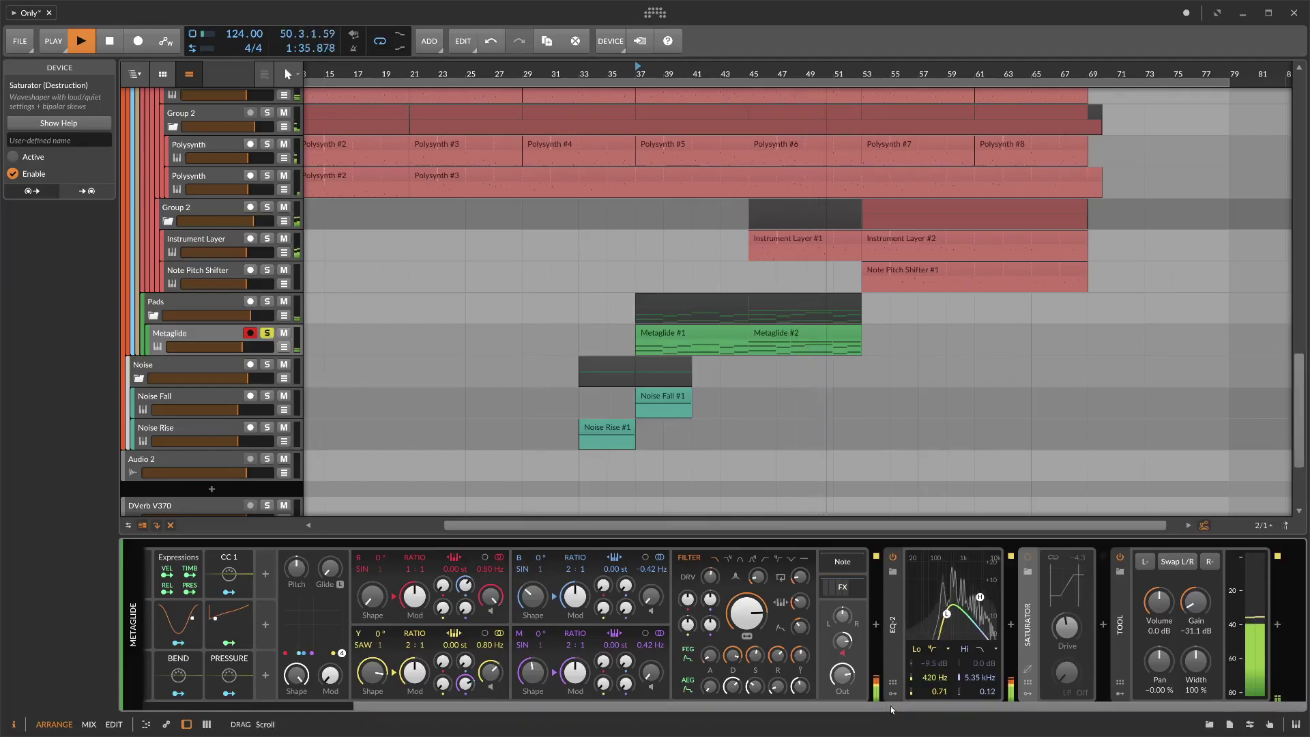
click(947, 614)
drag(947, 614, 943, 614)
- Replace Metaglide's EQ-2 with an EQ-5 placed before the Saturator
click(1012, 624)
text(eq)
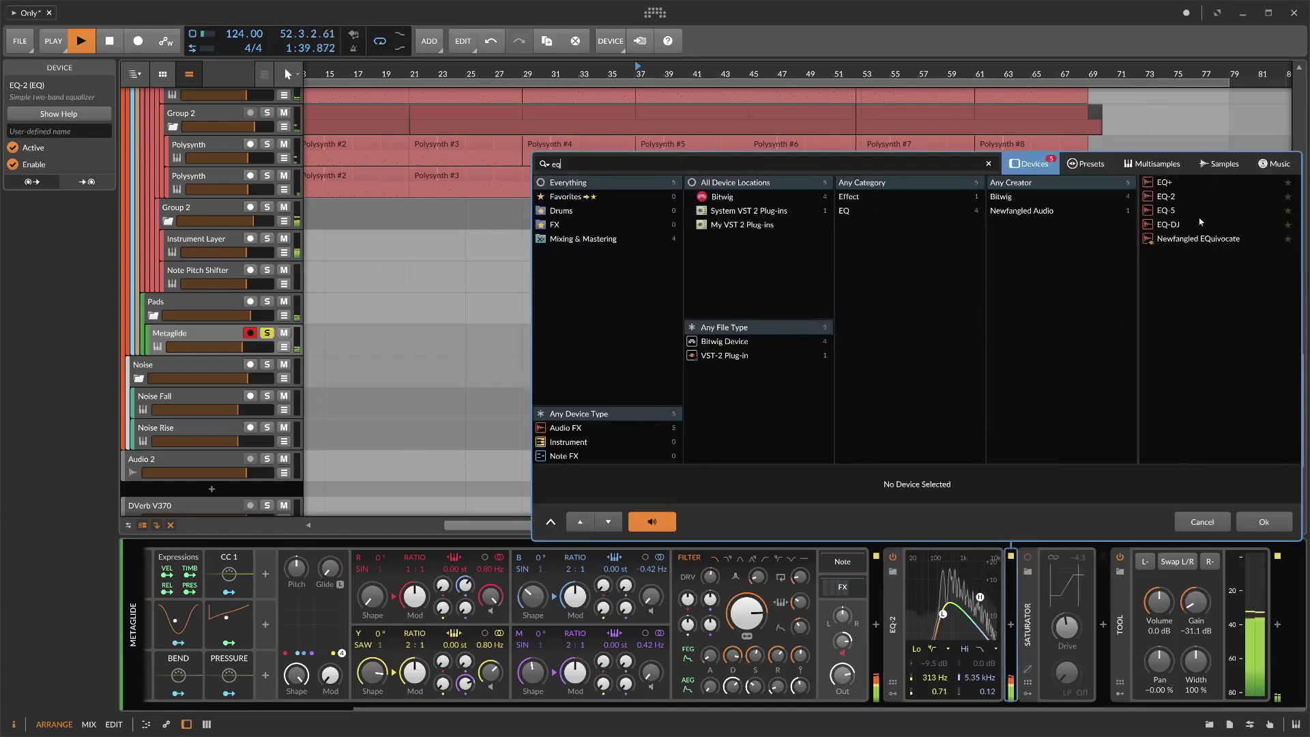
double_click(1175, 212)
click(892, 557)
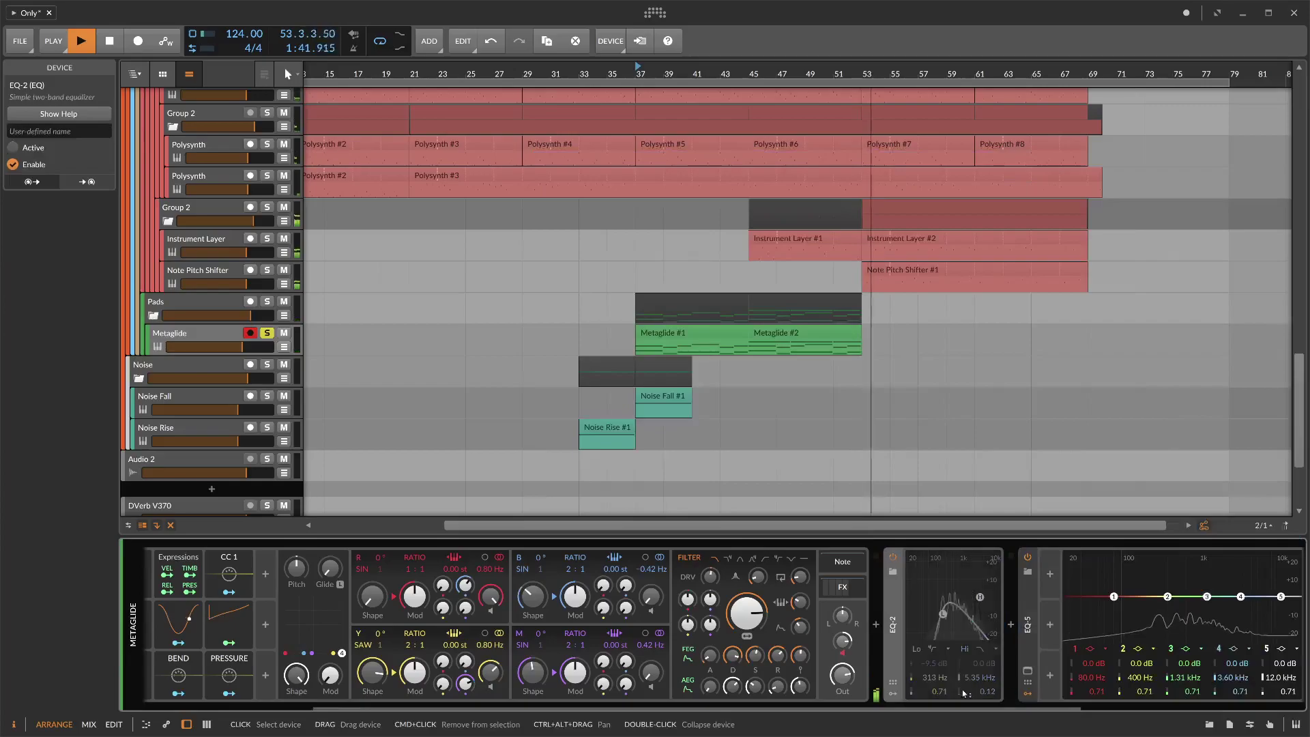
drag(960, 711, 1183, 711)
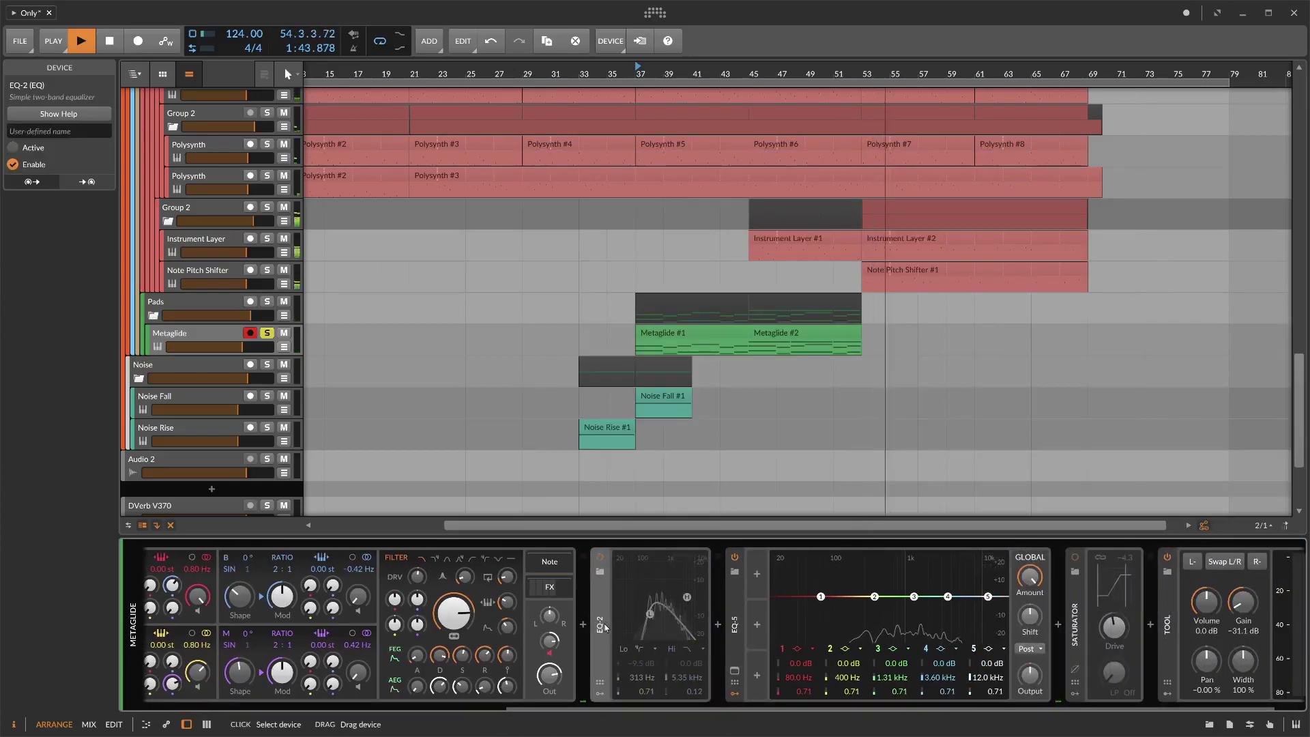
key(Delete)
- Turn the EQ-5's first band into a low-cut filter at 138 Hz and restart playback from bar 37
click(764, 648)
click(760, 666)
drag(752, 676, 751, 659)
key(space)
key(space)
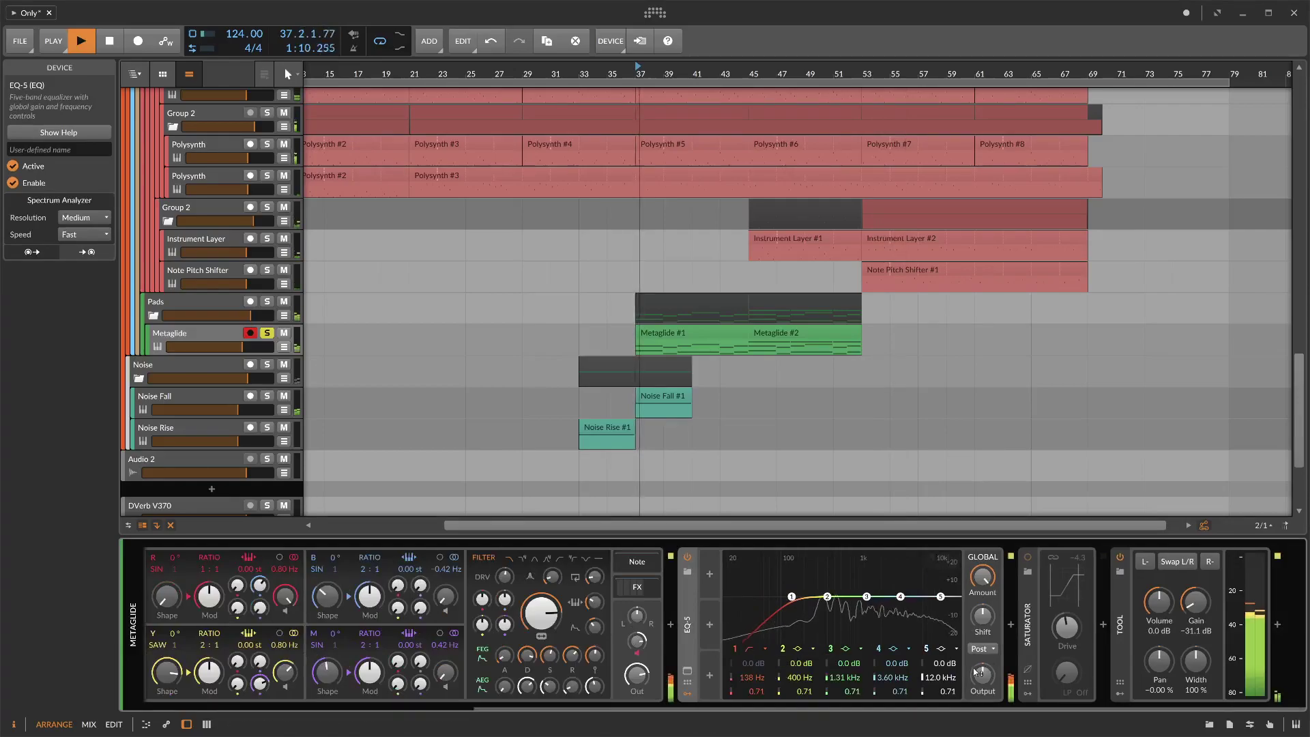
- Set EQ-5 band 3 to -10.3 dB at 1.05 kHz, rebalancing Phase-4's filter with a Tool gain of -33.5 dB
drag(866, 597, 859, 617)
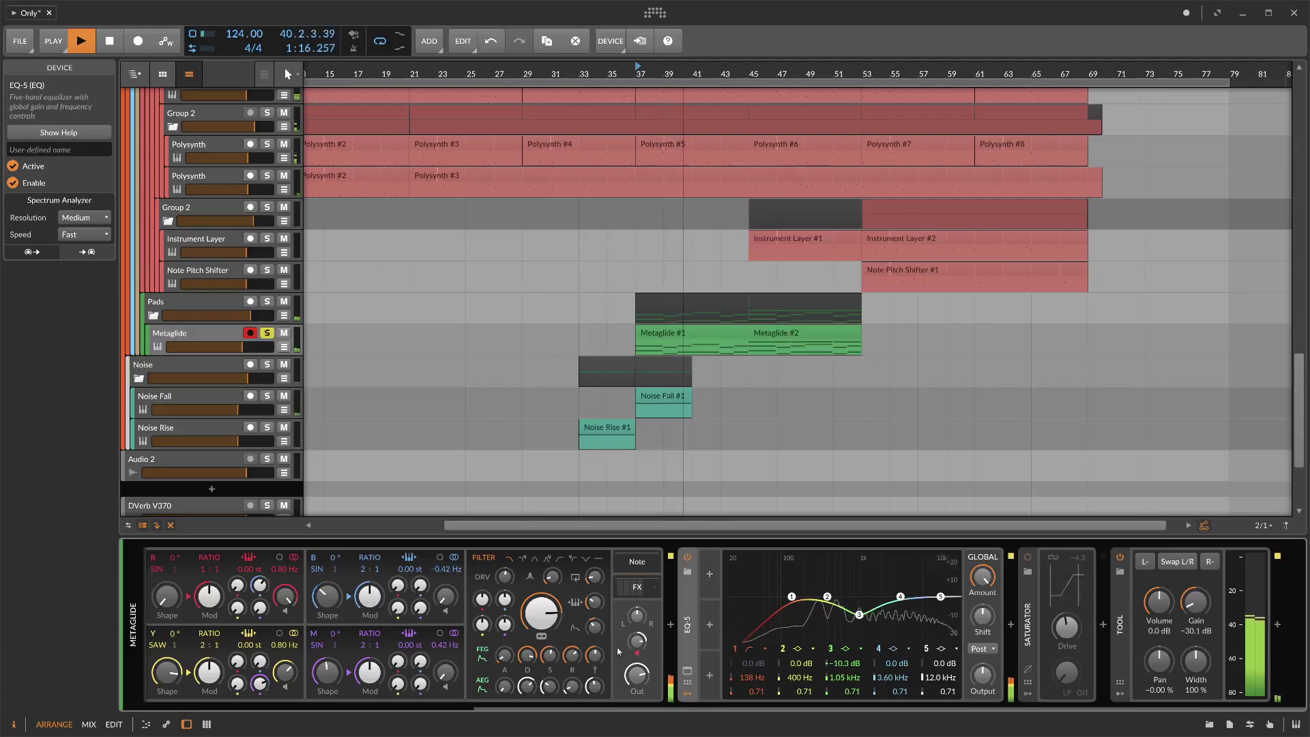
mouse_move(504, 576)
mouse_down()
mouse_move(505, 550)
mouse_move(504, 576)
mouse_up()
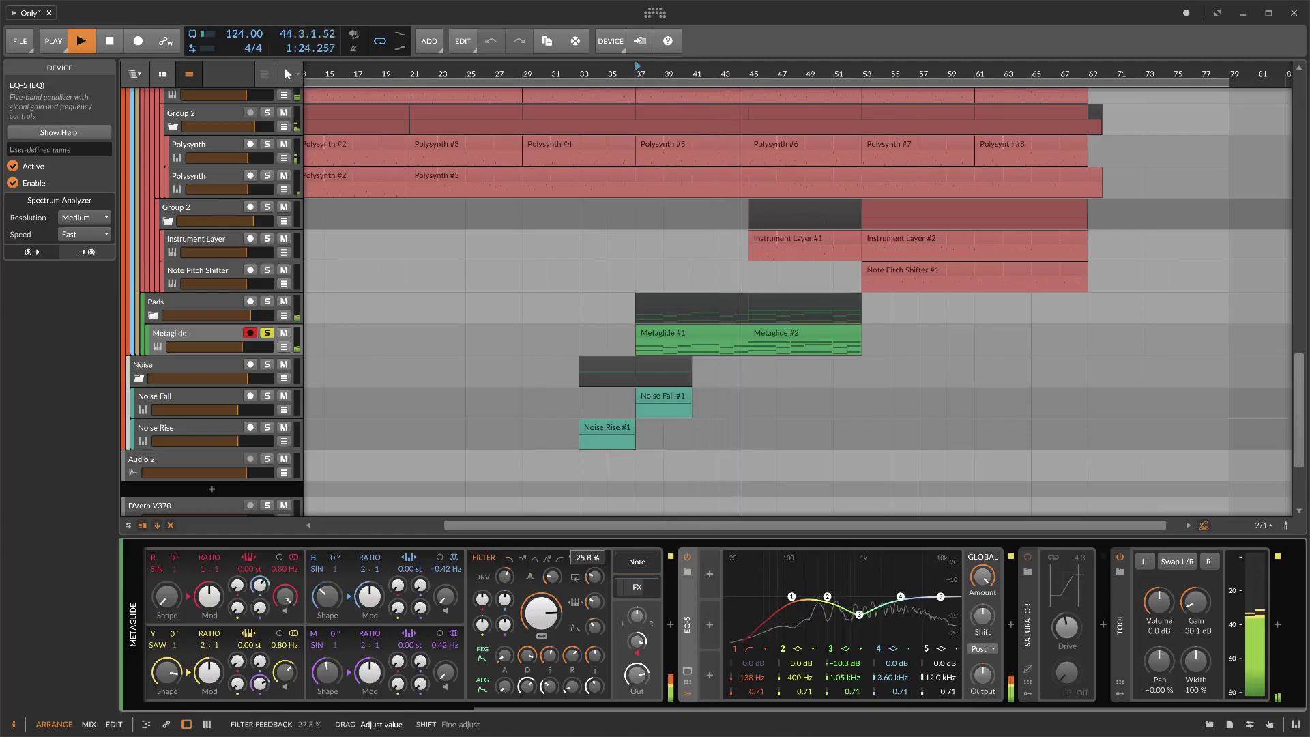
drag(1196, 601, 1198, 605)
- Set EQ-5 band 4 to -3.7 dB at 5.62 kHz and make band 5 a high-cut at 4.46 kHz, ending the solo playback
drag(900, 597, 917, 605)
click(956, 648)
click(952, 672)
mouse_move(949, 677)
mouse_down()
mouse_move(948, 697)
mouse_move(939, 688)
mouse_up()
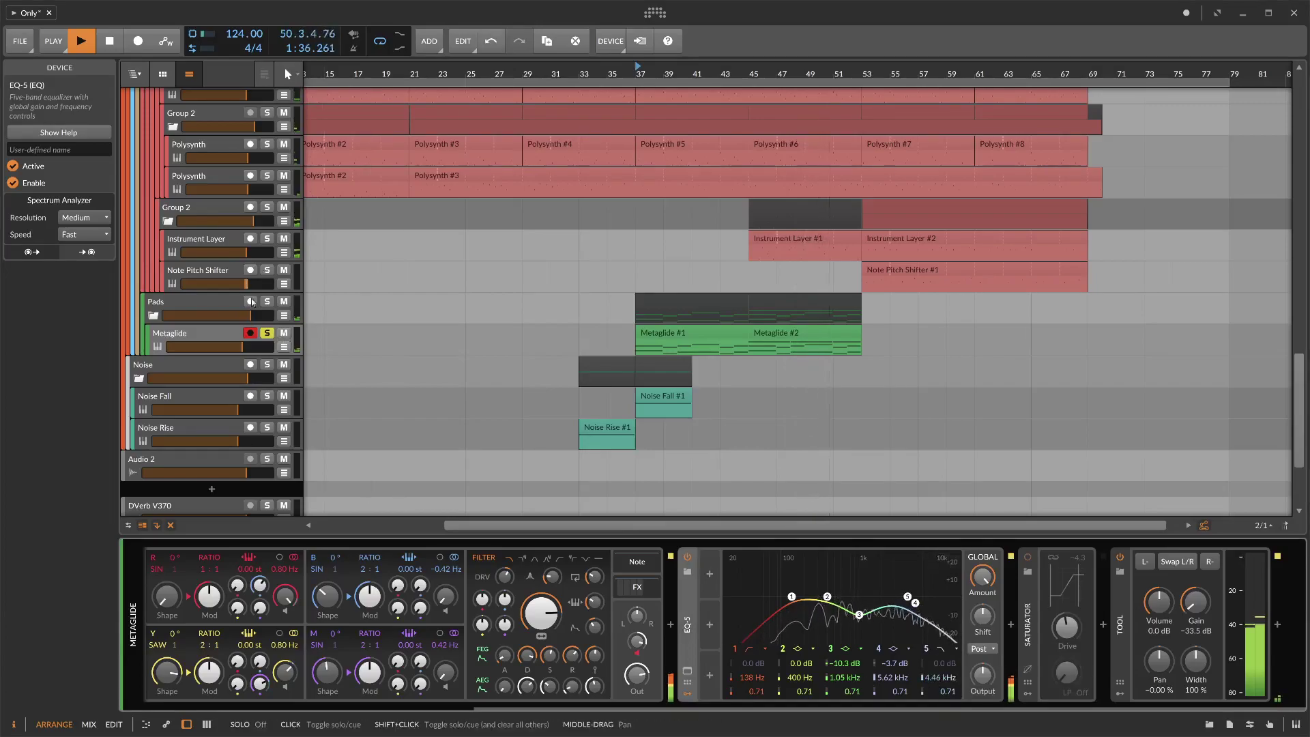
key(space)
key(s)
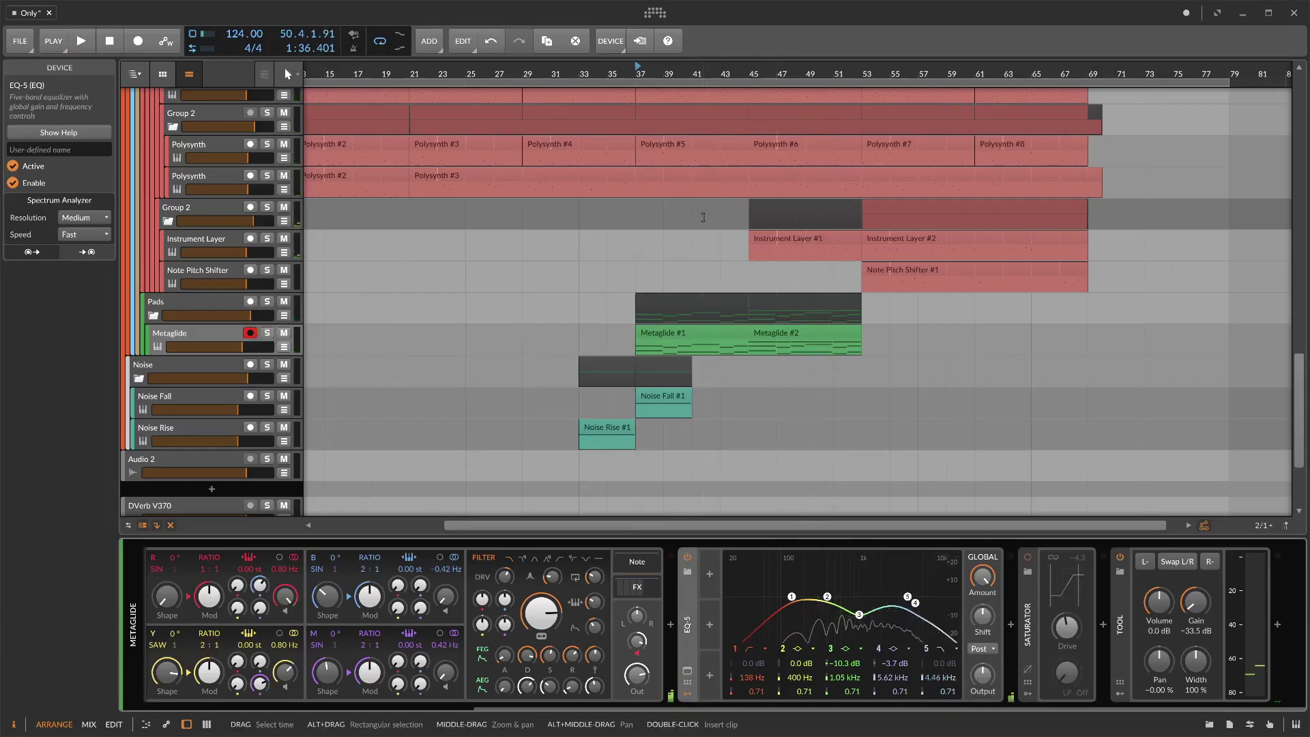
- Audition the upper Phase-4 bass track soloed from bar 29, collapse its Distorfoldert device and set its Tool gain to -6.0 dB
scroll(706, 204, up, 10)
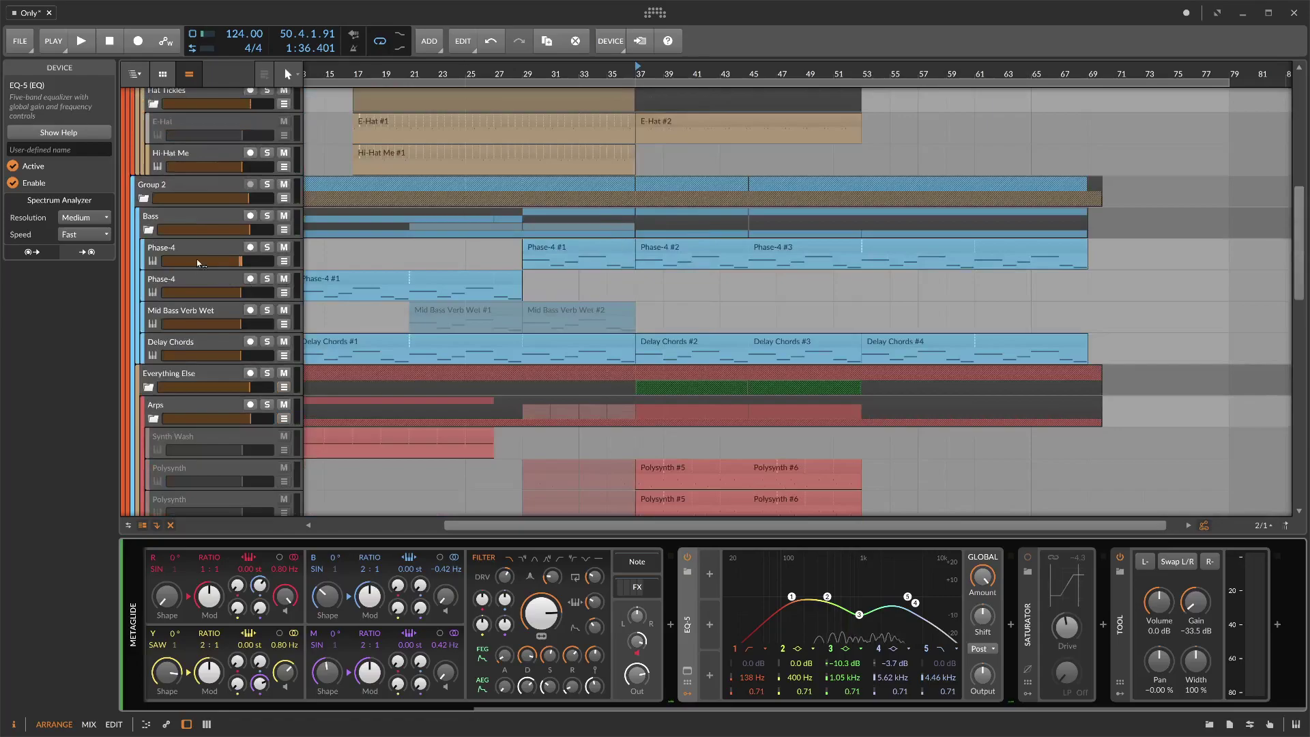
click(516, 85)
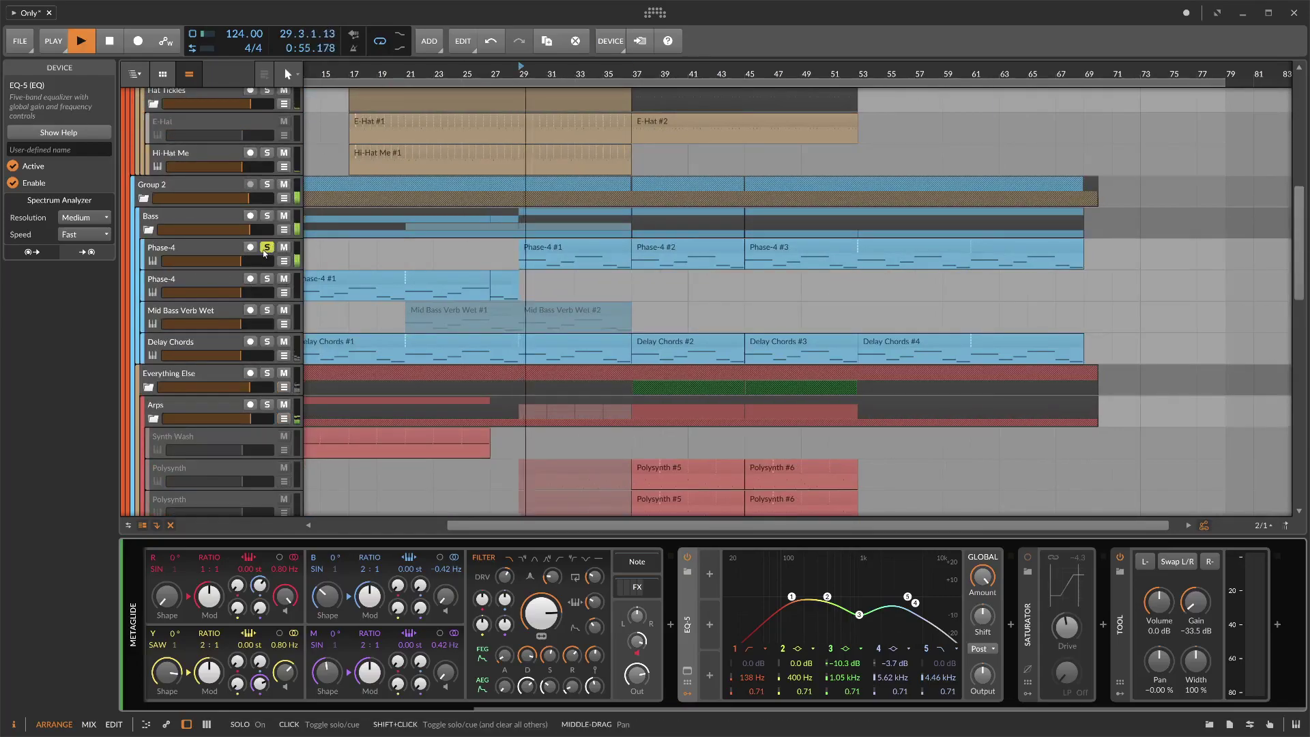
click(238, 252)
click(802, 631)
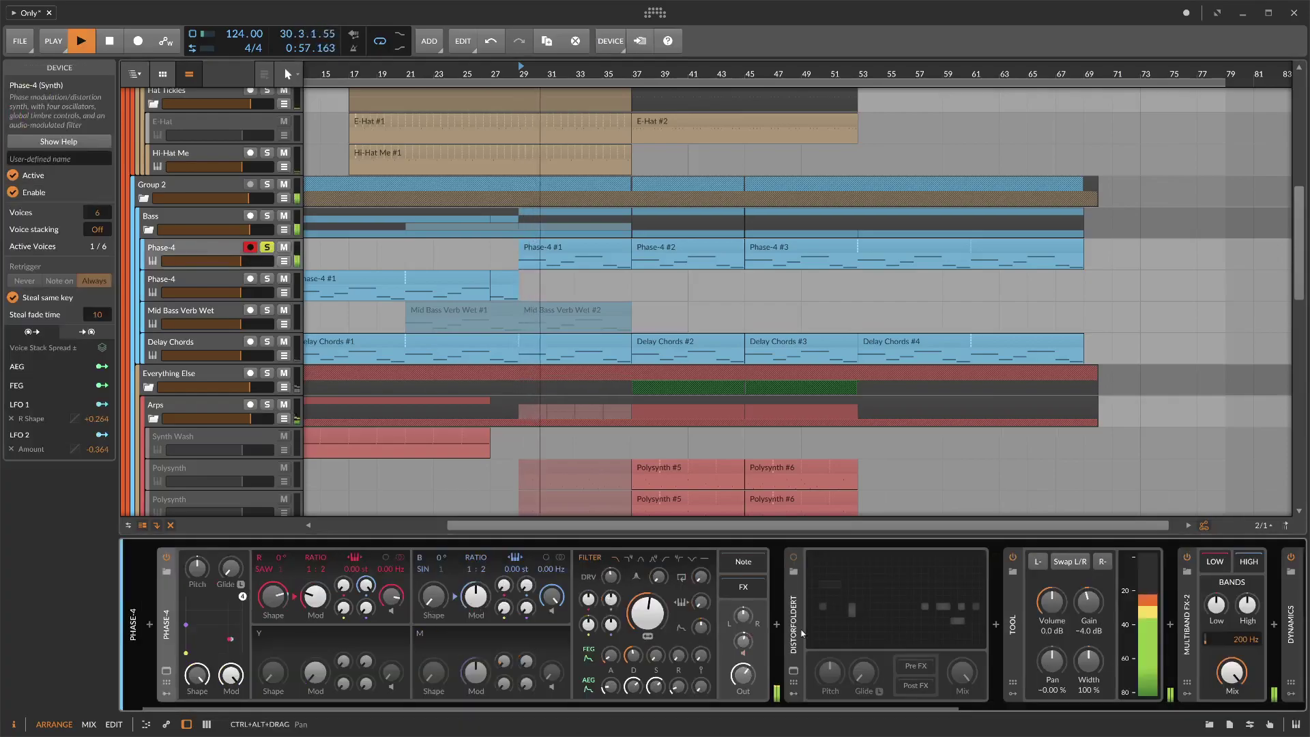
click(802, 633)
drag(805, 705, 1060, 693)
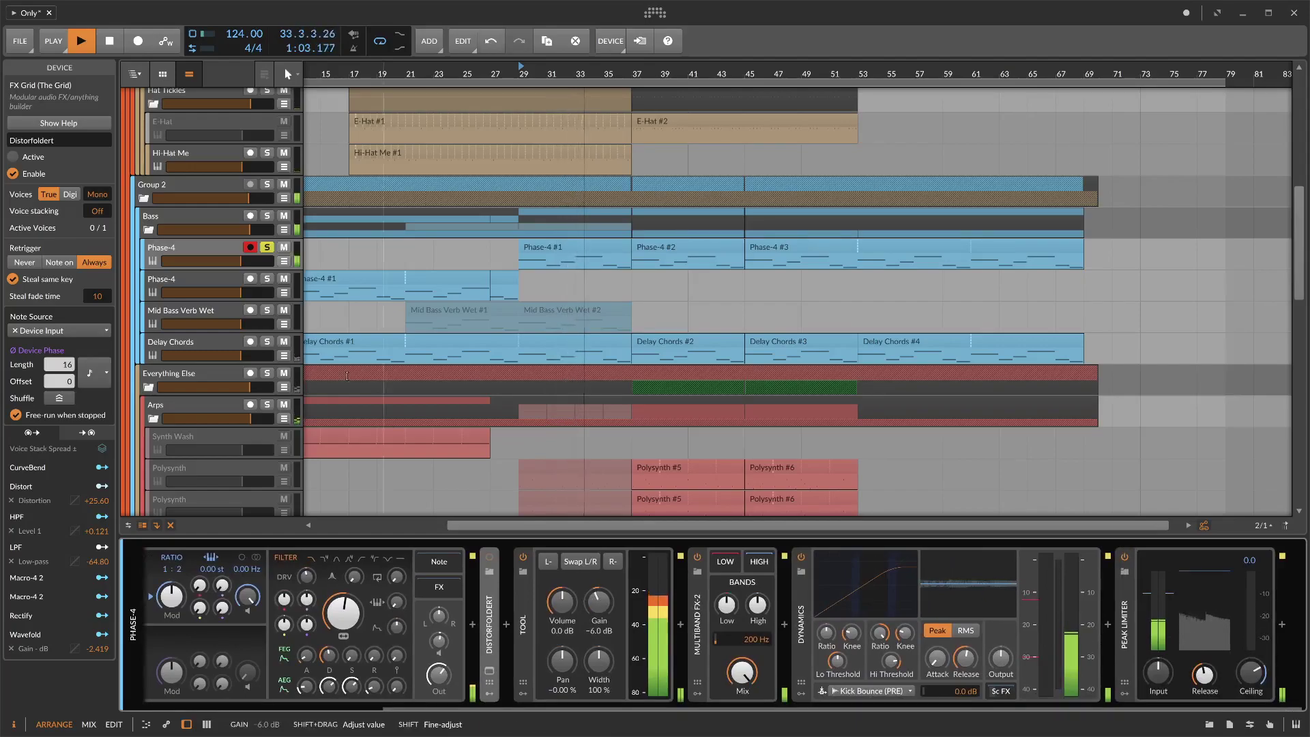
key(space)
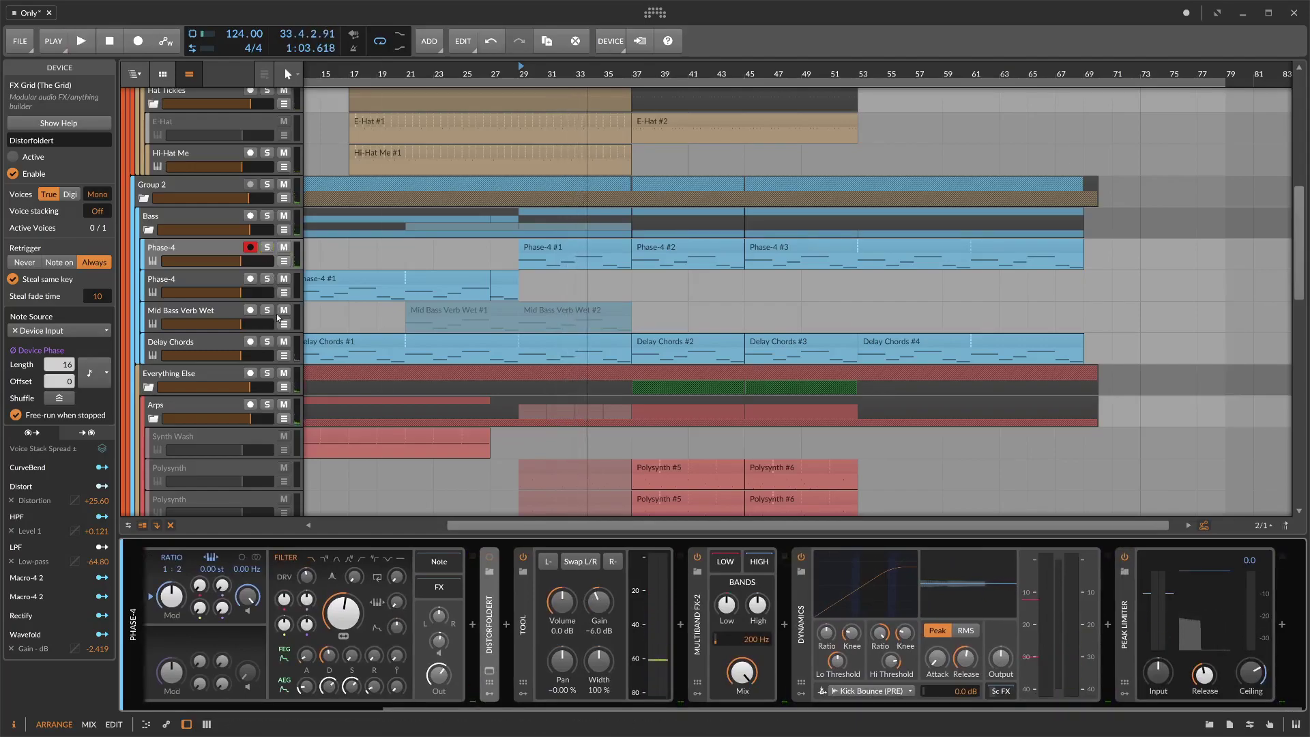
- Solo the Delay Chords track, play it from bar 29 and select it to examine its devices
click(266, 344)
key(space)
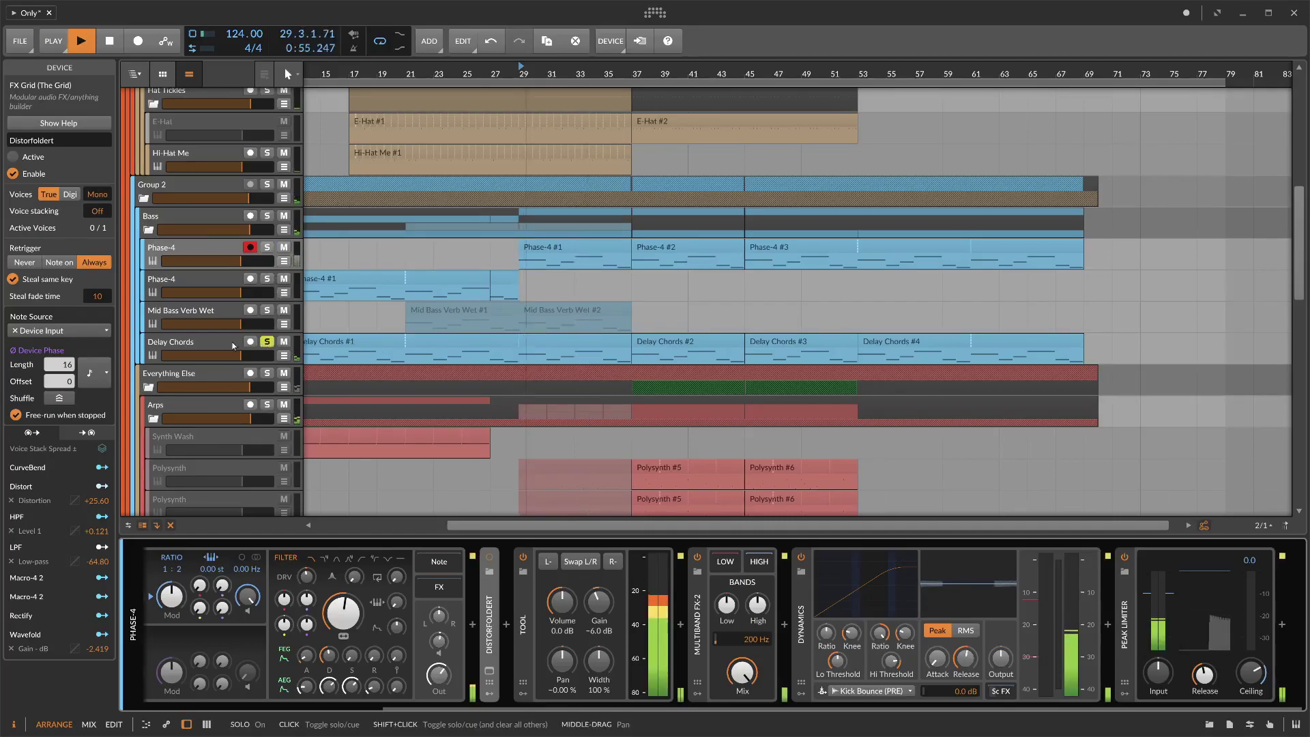
click(237, 346)
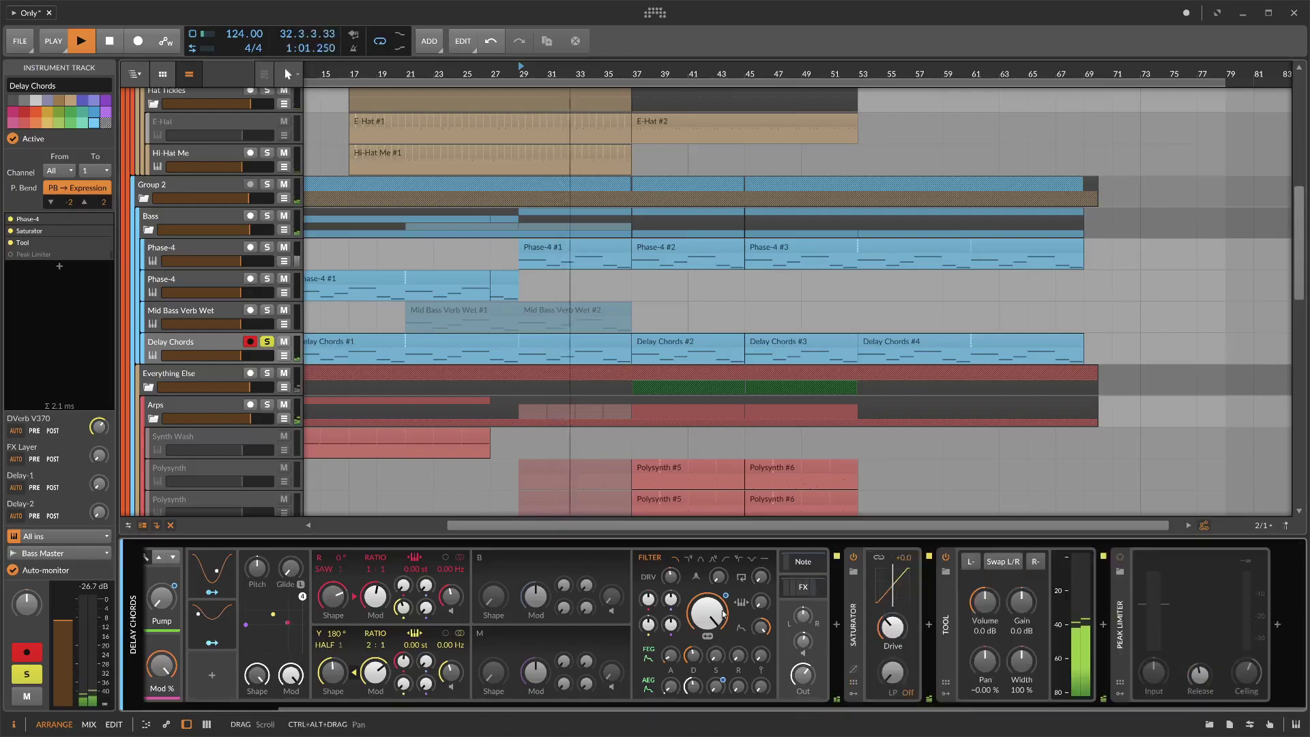
click(205, 225)
click(223, 344)
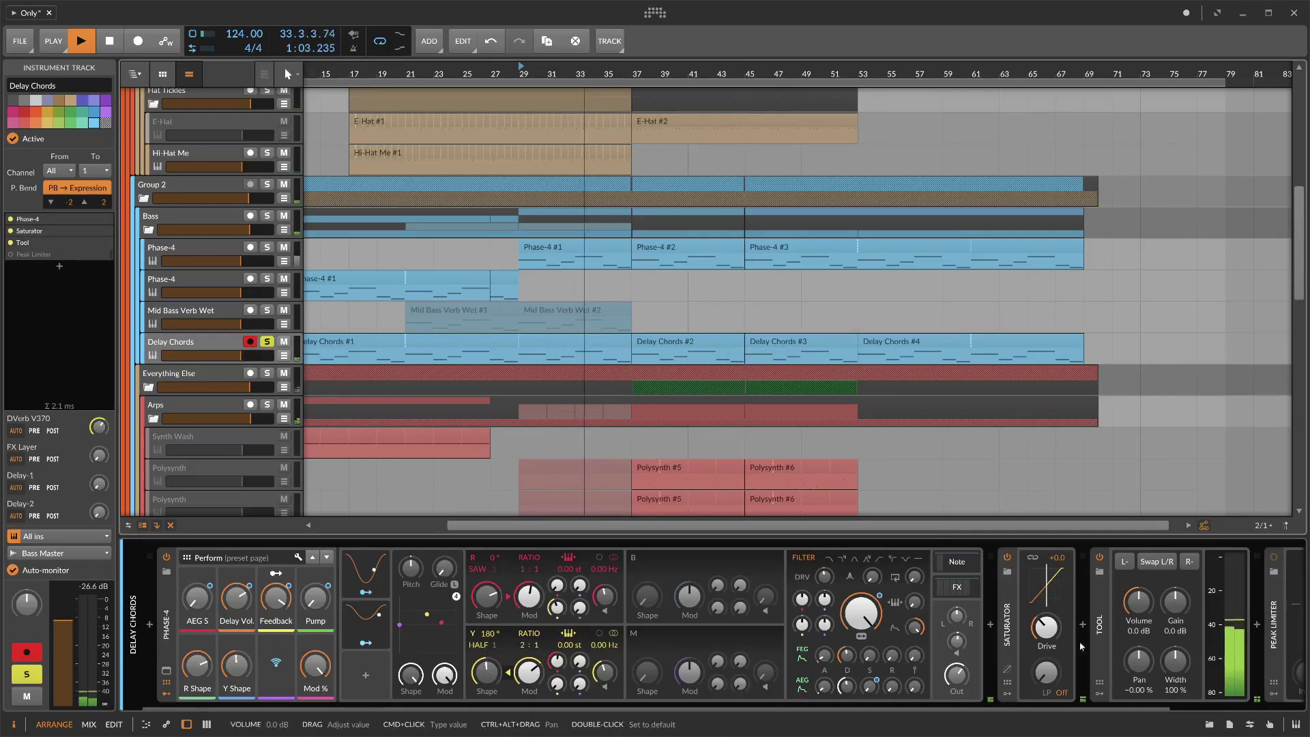
- Insert an EQ-2 after the Tool on Delay Chords, make its low band a low-cut at 161 Hz and restart playback
drag(1091, 711, 1229, 686)
click(1103, 626)
text(eq)
double_click(1171, 196)
click(1187, 648)
click(1197, 662)
drag(1176, 597, 1183, 597)
key(space)
key(space)
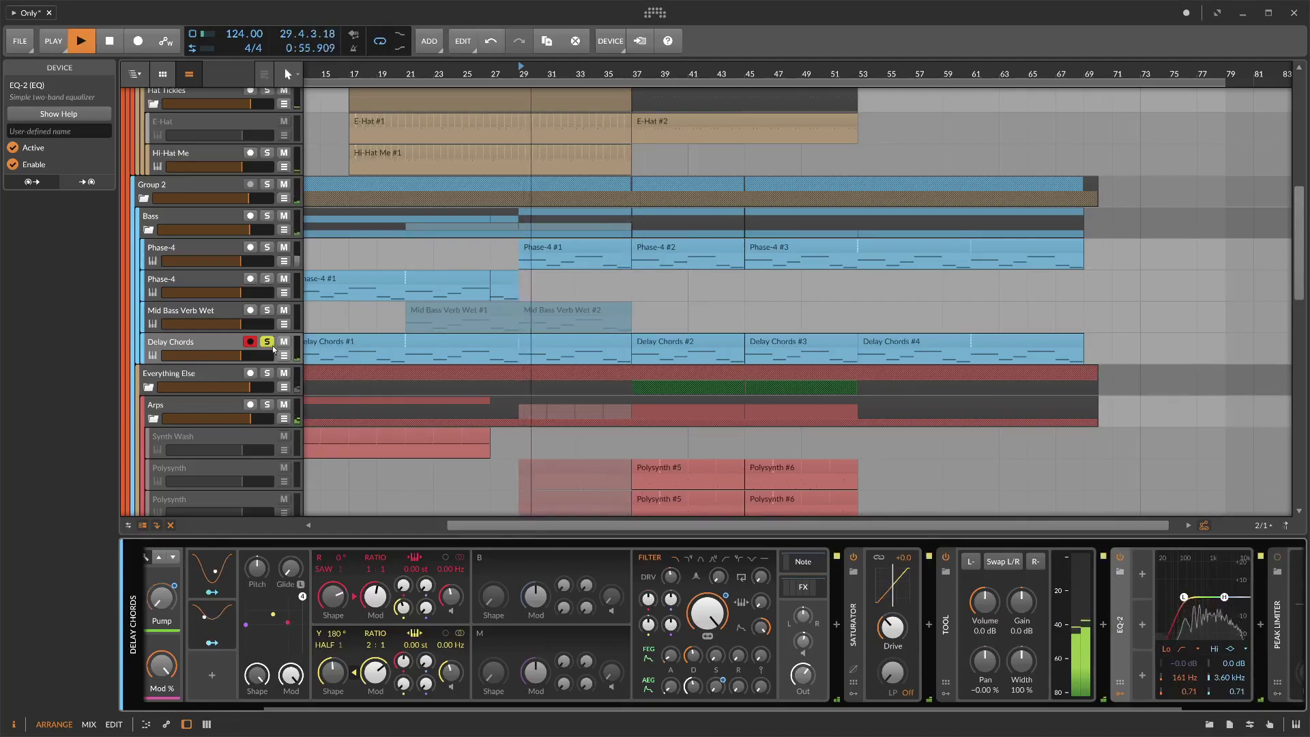
- Stop playback, lower the EQ-2 low-cut to 34.1 Hz and show its Lo Freq automation lane on Delay Chords
click(216, 342)
key(space)
drag(1188, 681, 1188, 703)
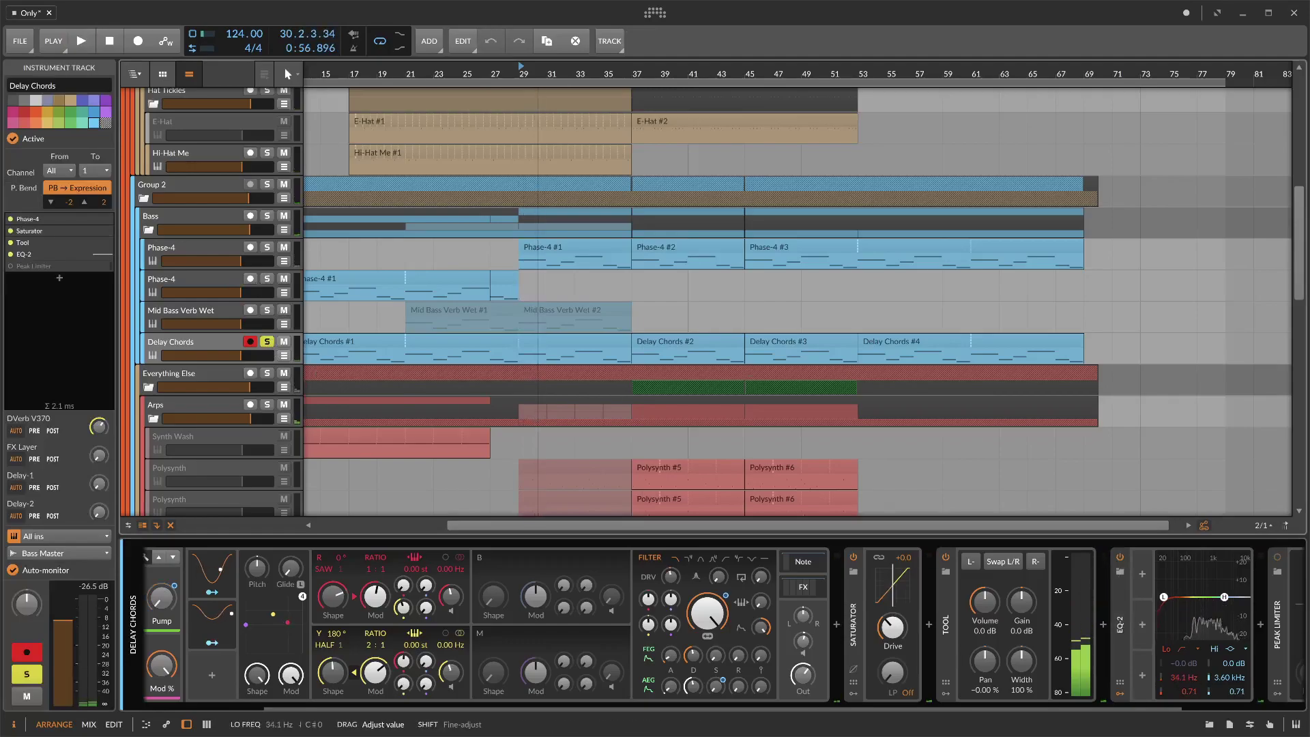
key(a)
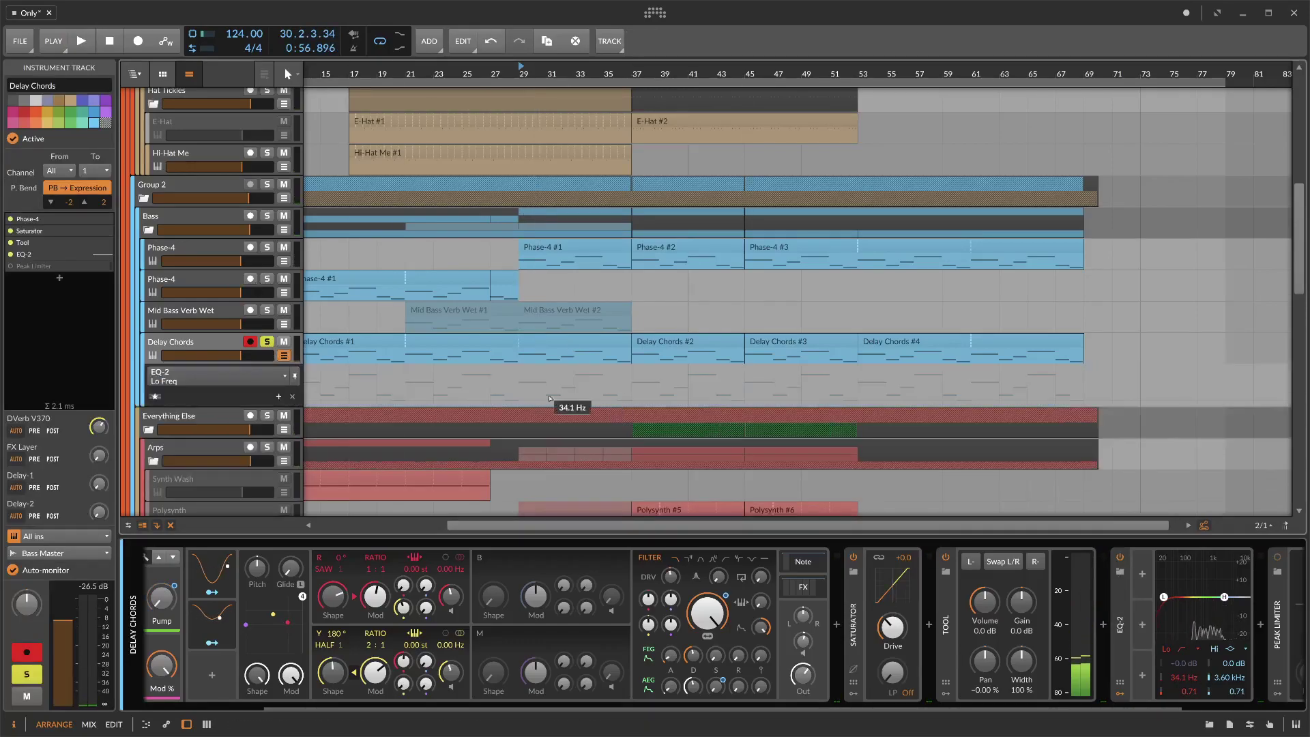
- Add a Lo Freq automation point at bar 29 on Delay Chords, raise it to 149 Hz and briefly audition it
double_click(518, 400)
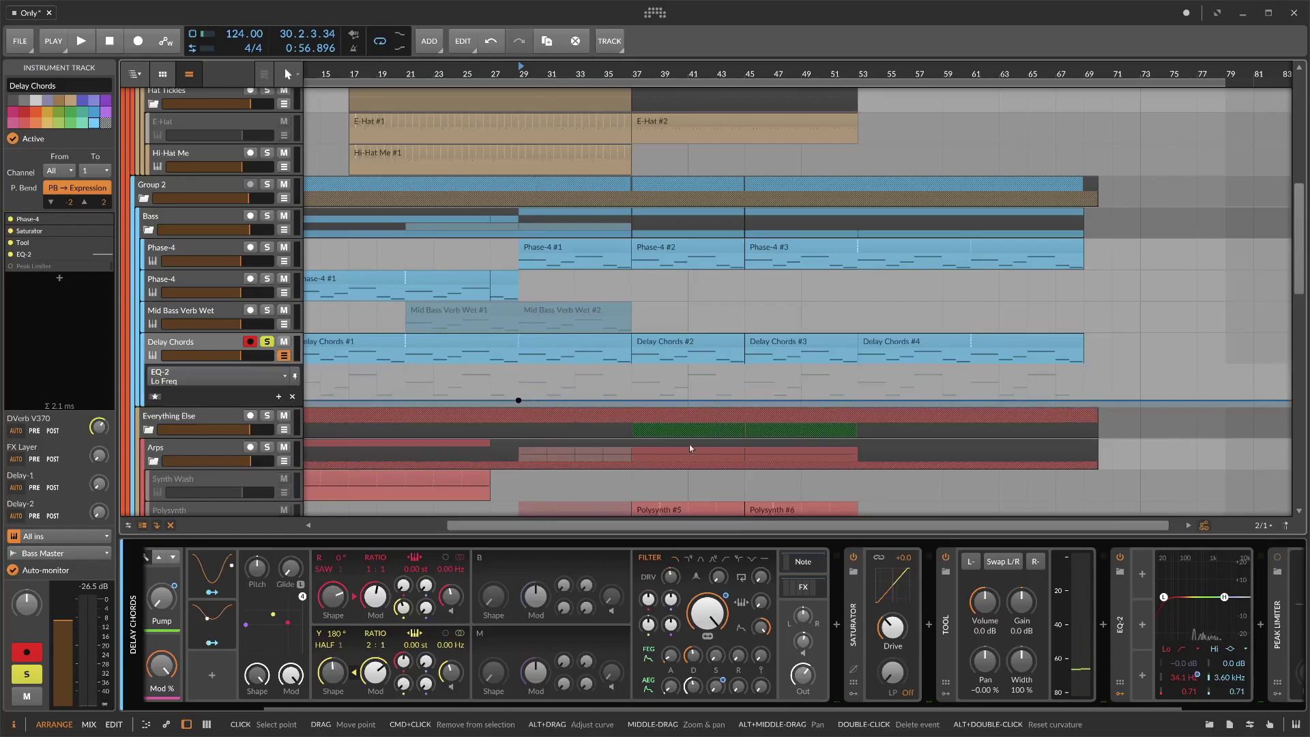
drag(924, 704, 758, 704)
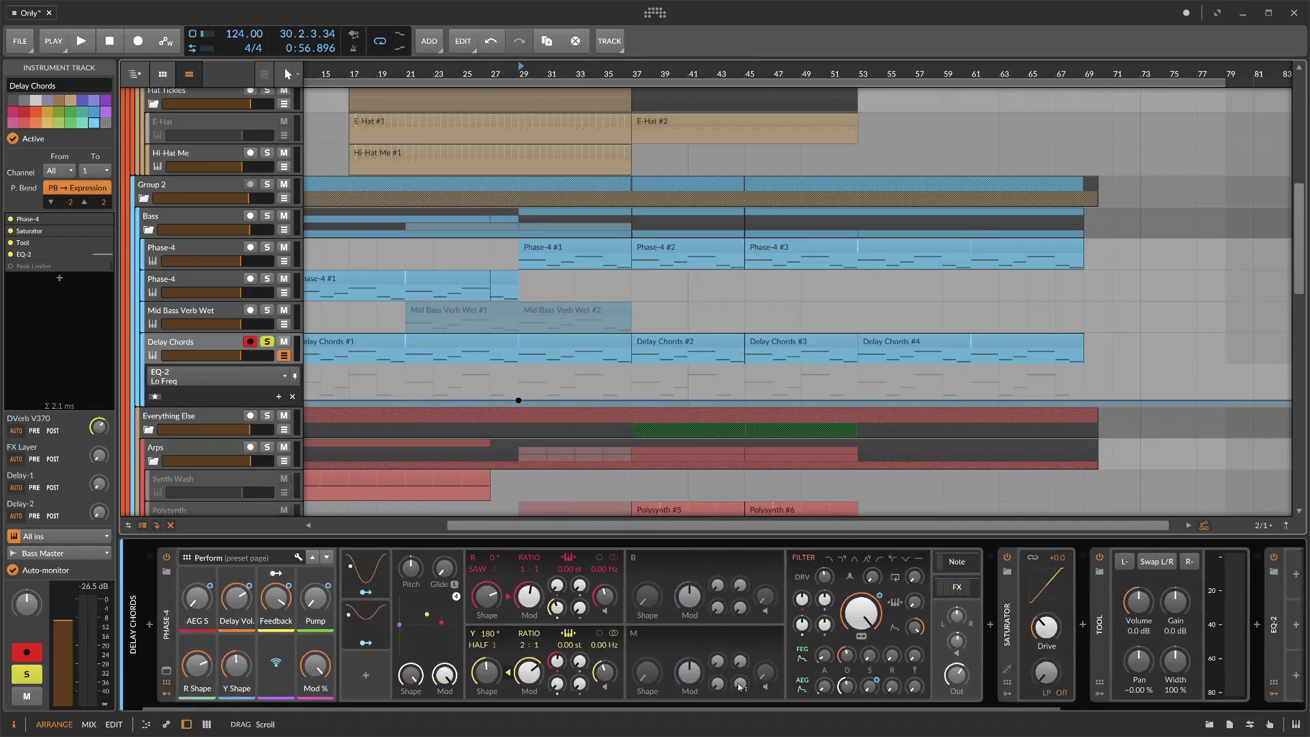
mouse_move(519, 400)
mouse_down()
mouse_move(542, 399)
mouse_move(519, 392)
mouse_up()
key(space)
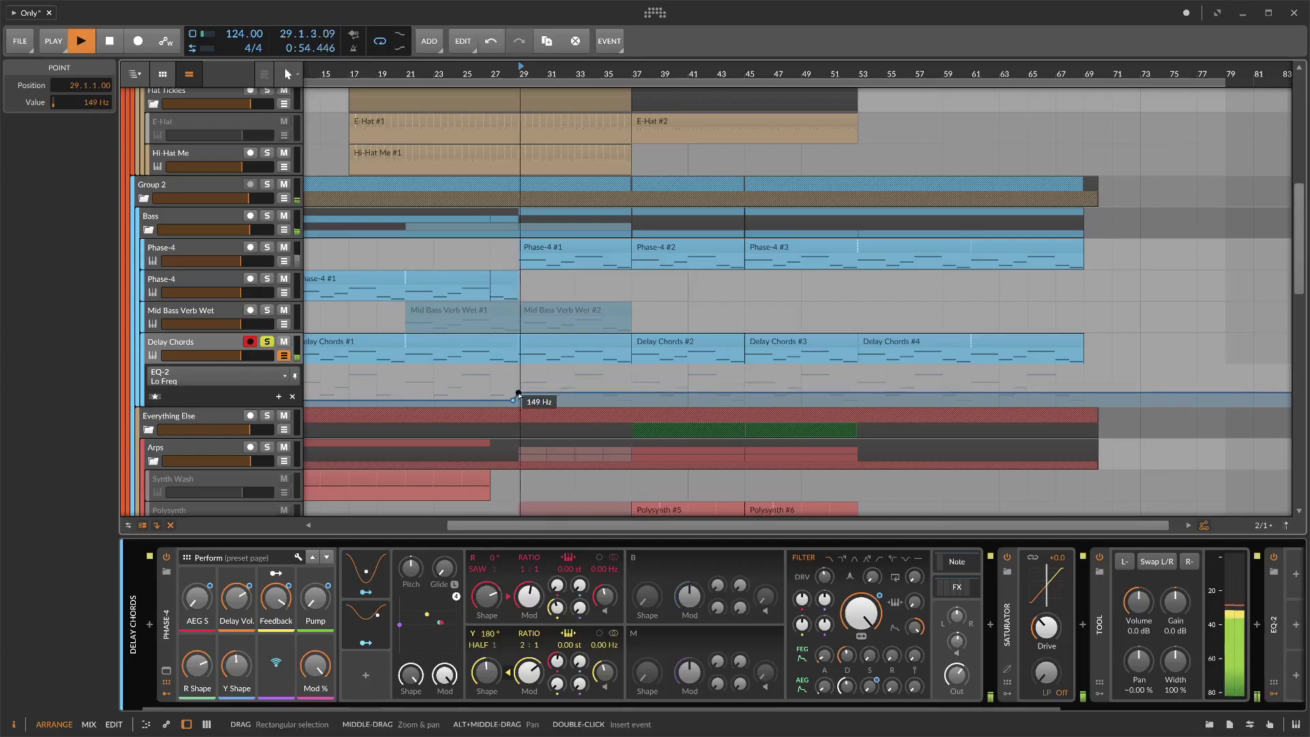
key(space)
- Unsolo Delay Chords, hide its automation lane and play the full mix from bar 17
click(266, 341)
click(284, 356)
drag(529, 525, 450, 539)
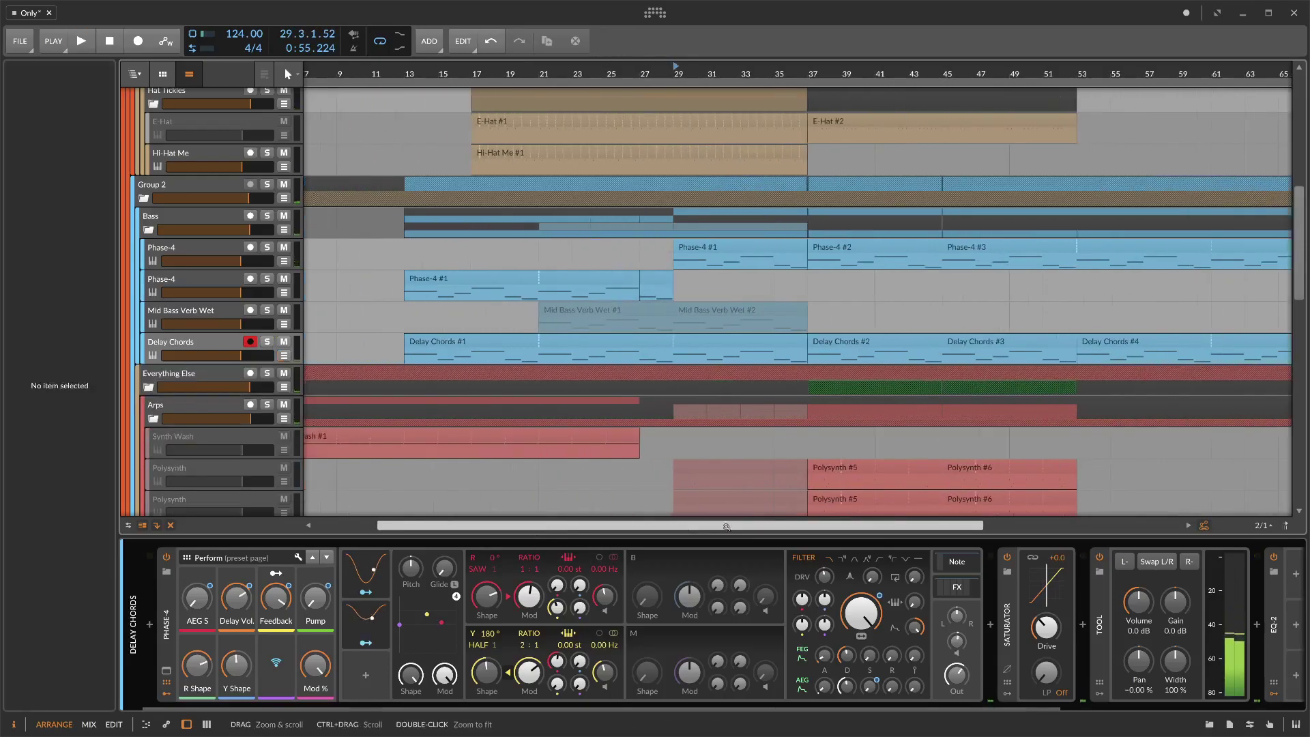
drag(564, 69, 489, 55)
click(344, 69)
drag(344, 69, 372, 91)
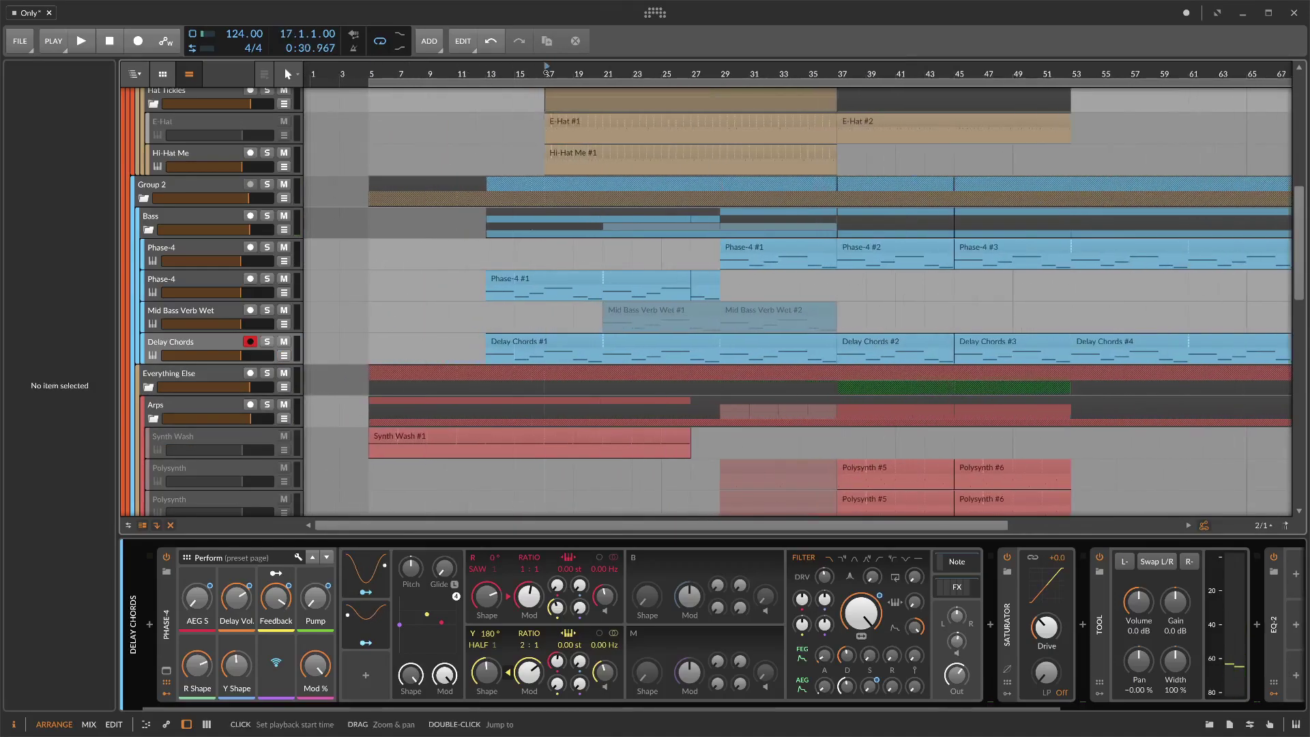
key(space)
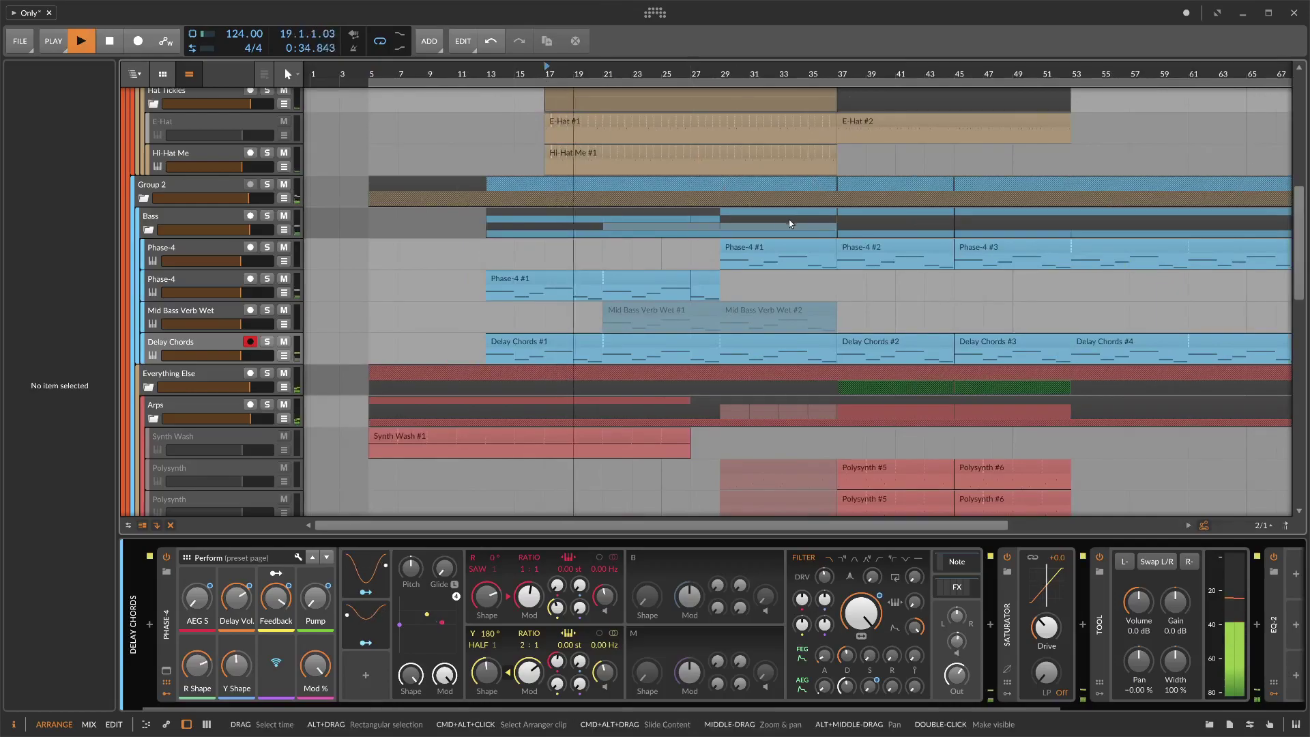
- Insert a Blur between the Reverb and Tool on the Hi-Hat Me track and set its Mix to 39.3 %
scroll(235, 362, up, 4)
click(205, 406)
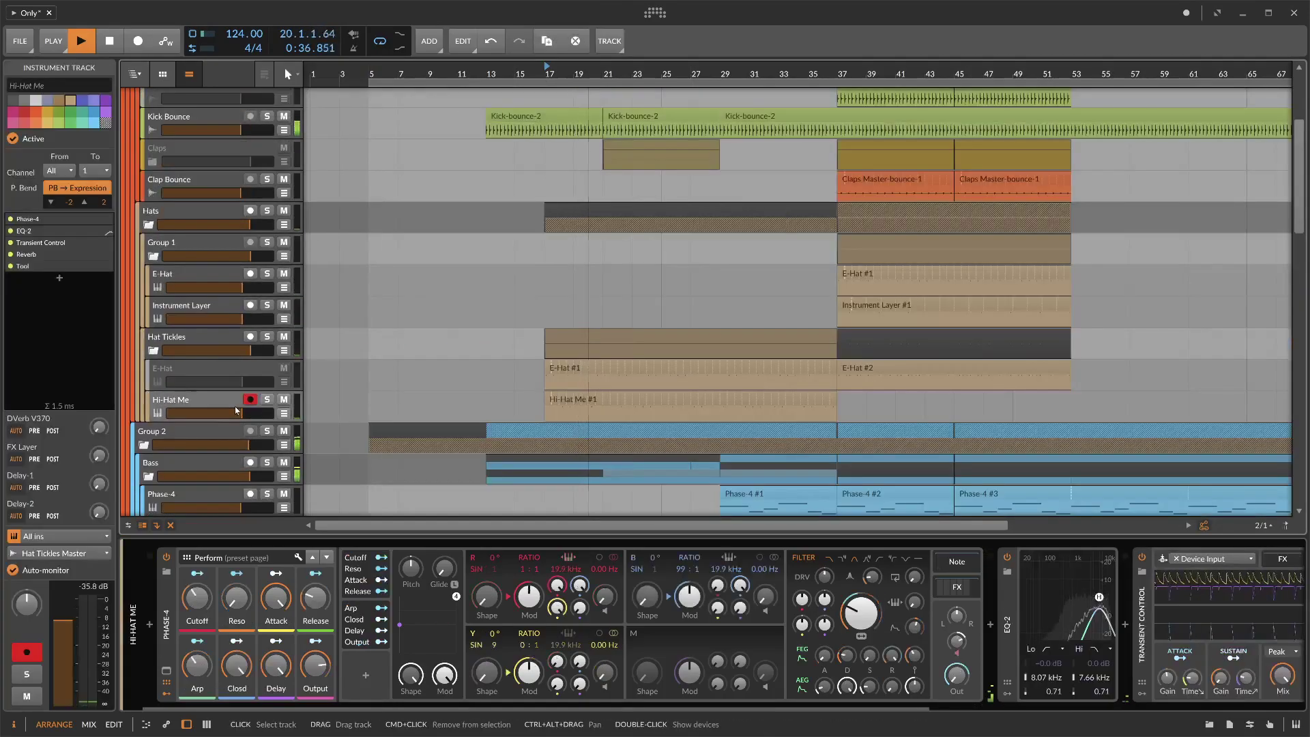
drag(907, 708, 1286, 708)
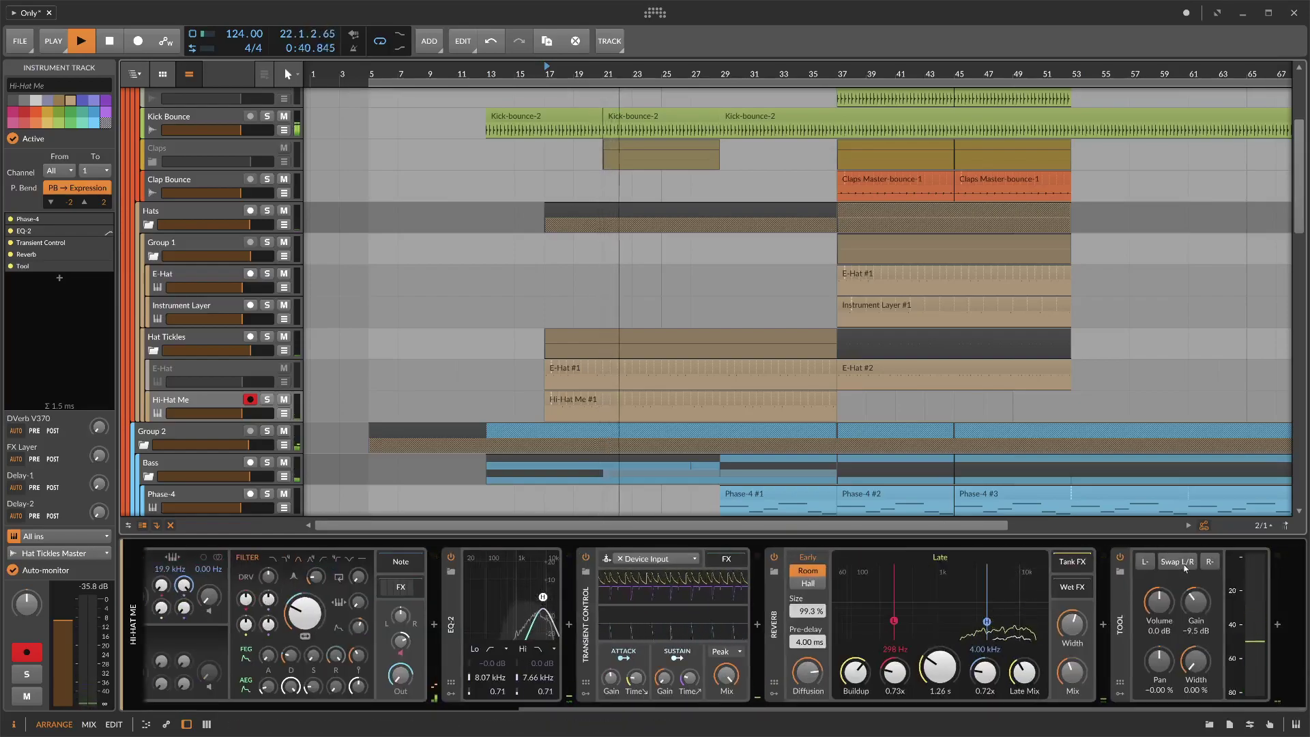
click(1102, 626)
text(blur)
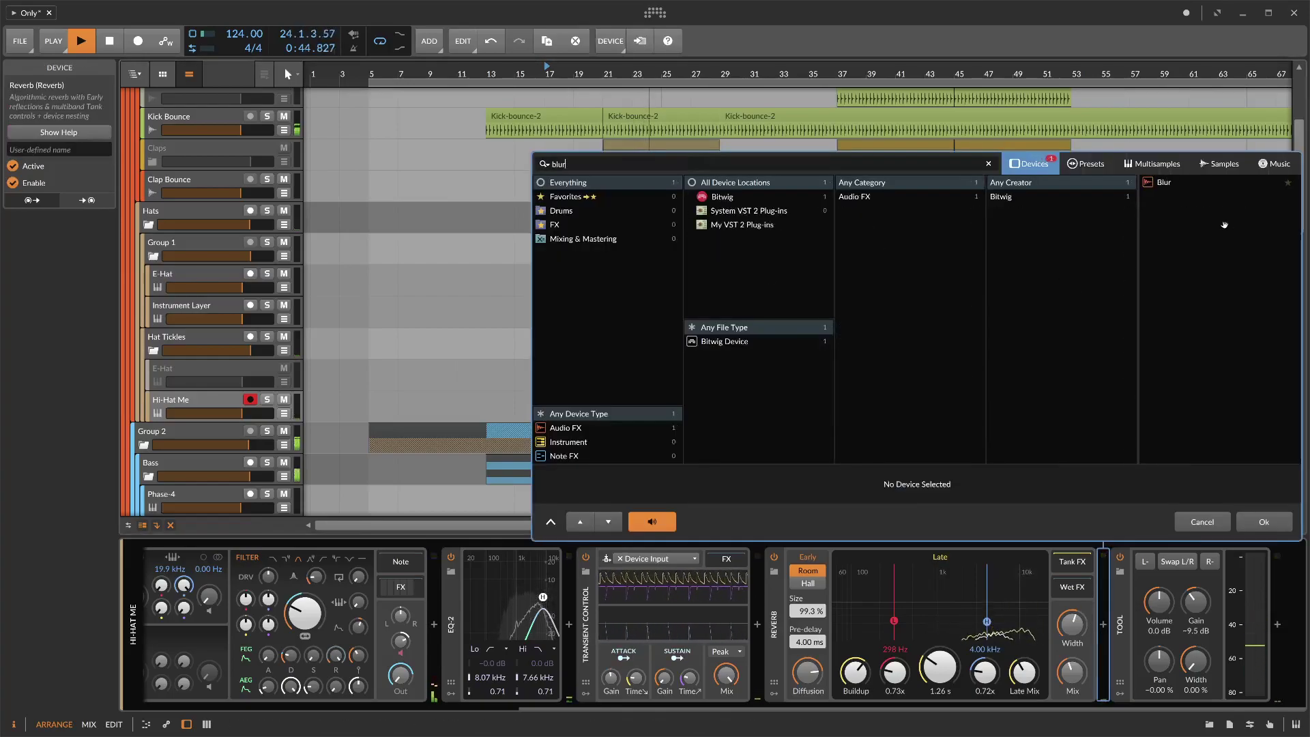
key(Return)
drag(1241, 672, 1240, 724)
drag(1241, 672, 1252, 676)
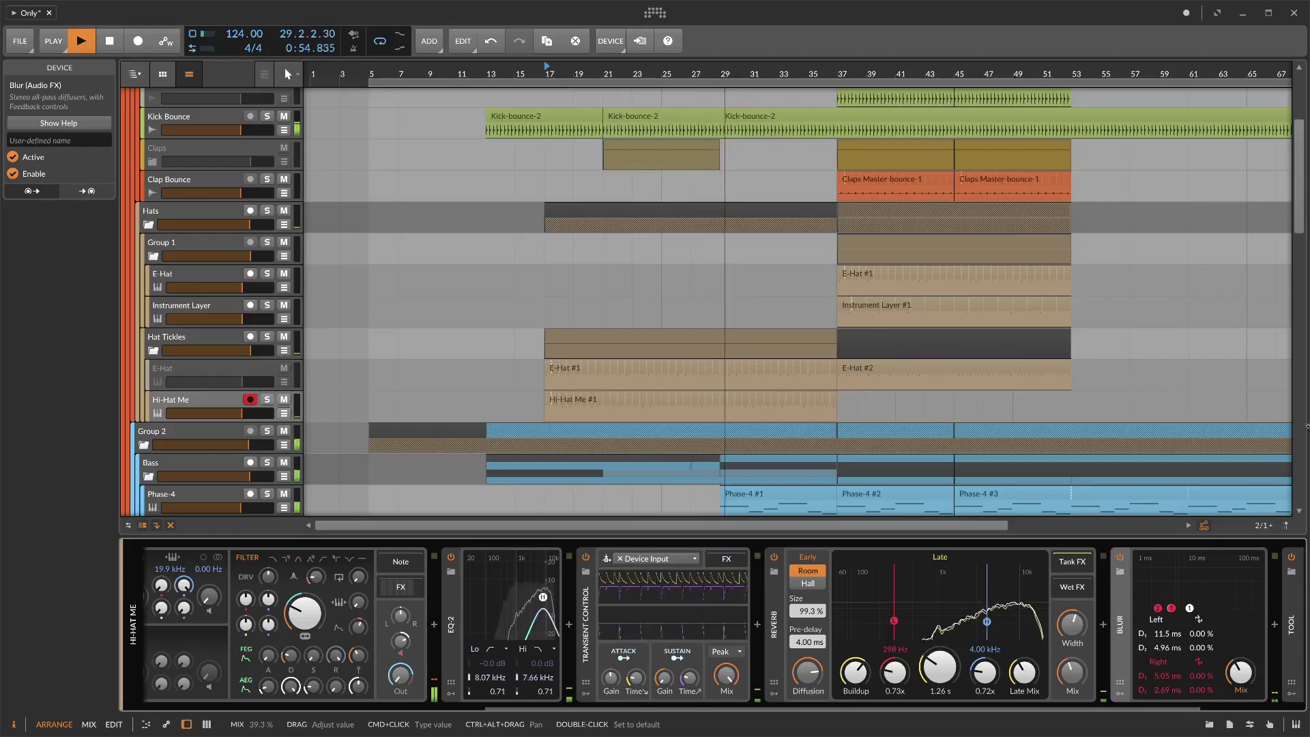
- Select the upper Phase-4 bass track to examine its devices and levels while the mix plays, and stop playback
scroll(378, 187, down, 5)
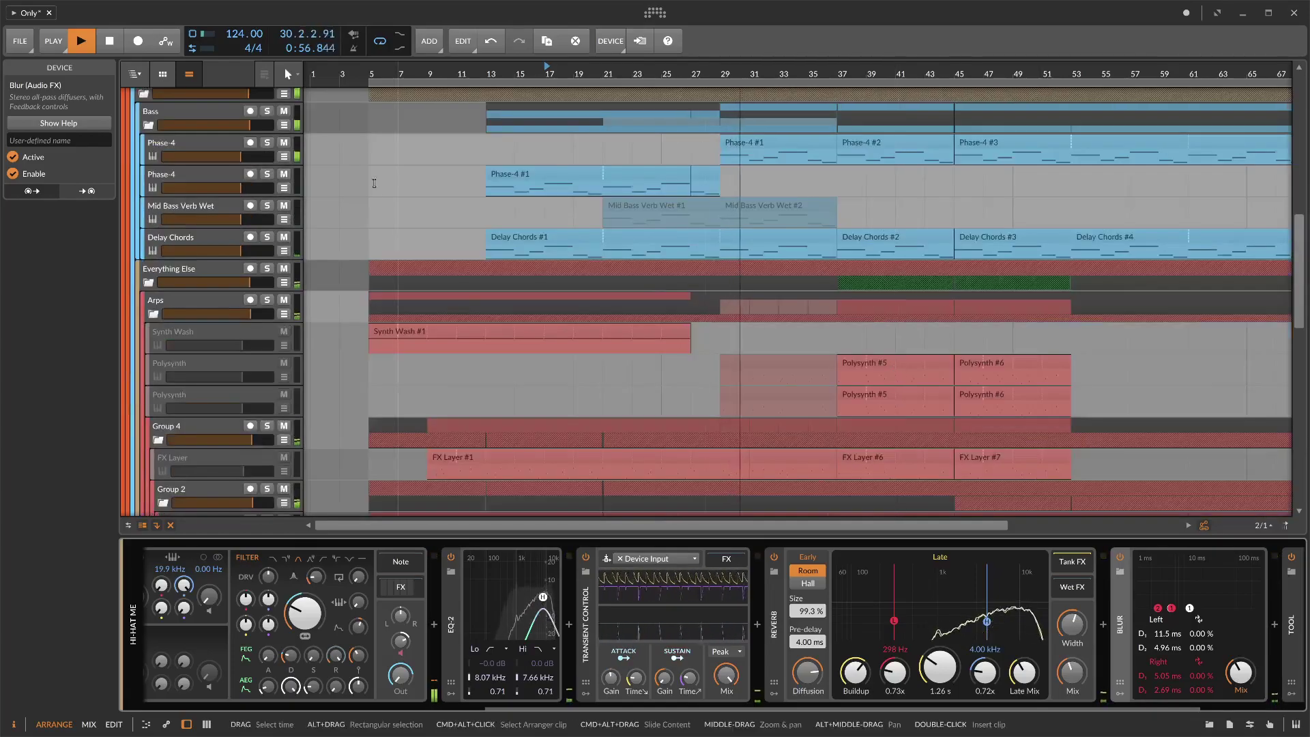
click(245, 158)
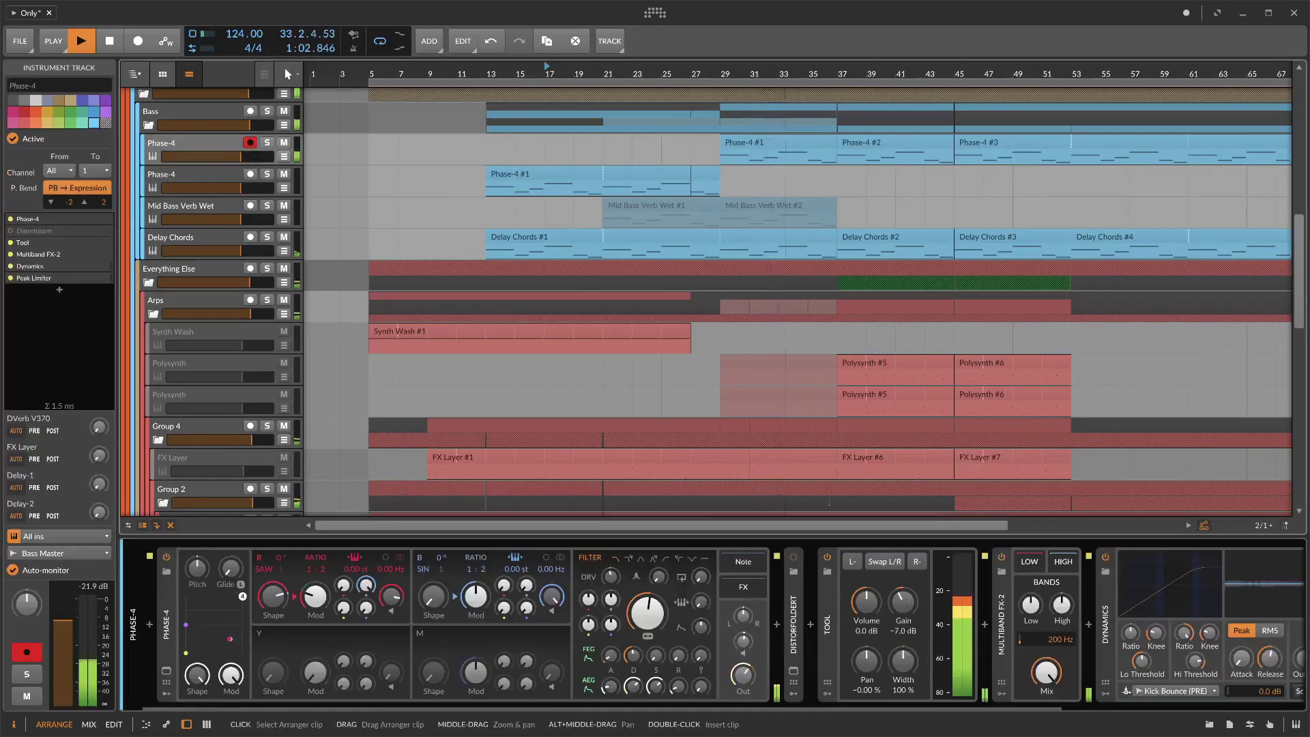
scroll(840, 435, up, 1)
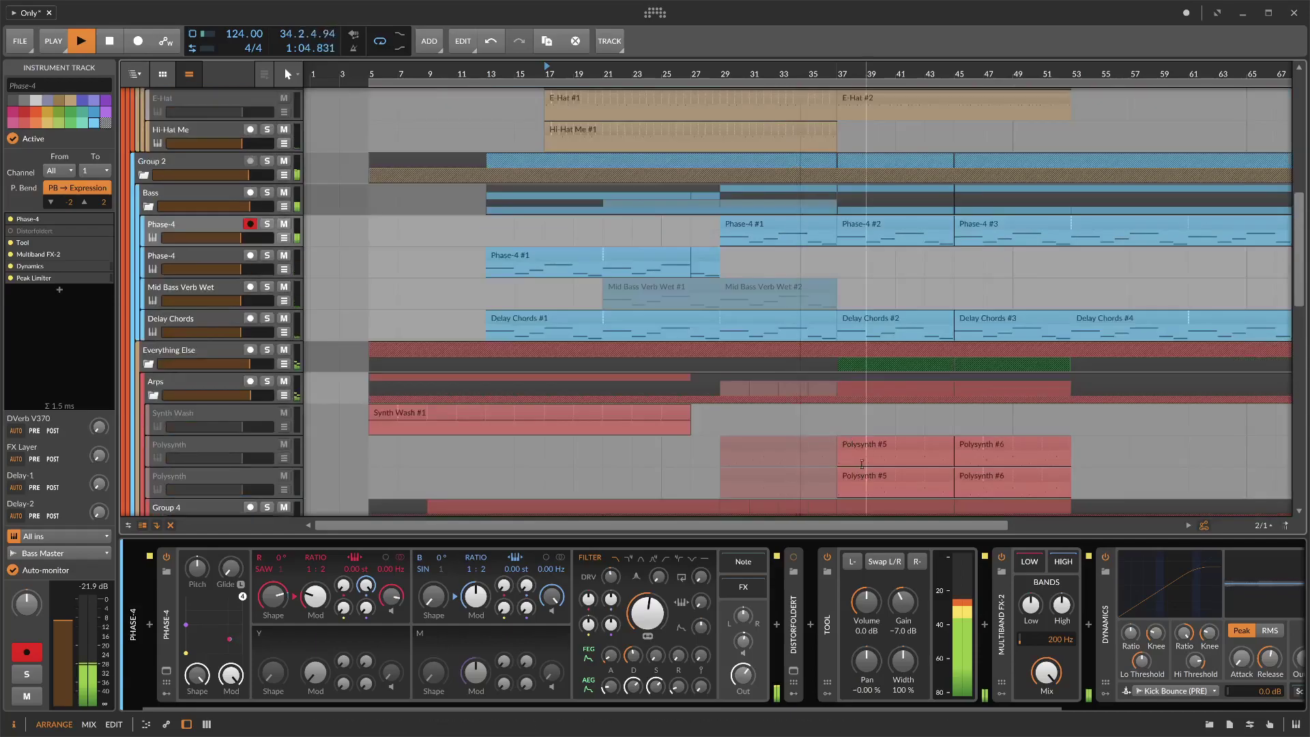
scroll(564, 390, down, 1)
key(space)
- Activate the Synth Wash track, audition it soloed from bar 5 and delete the track
scroll(556, 378, down, 2)
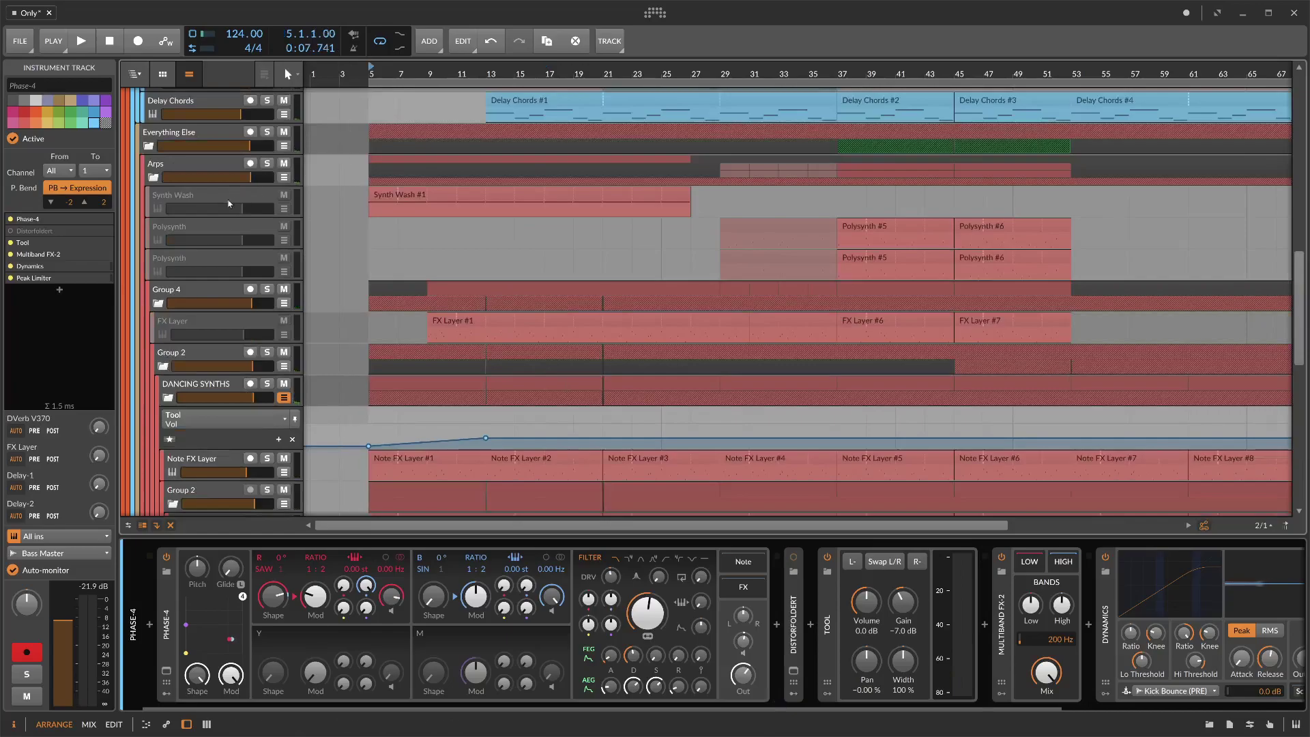
click(228, 199)
click(267, 196)
key(space)
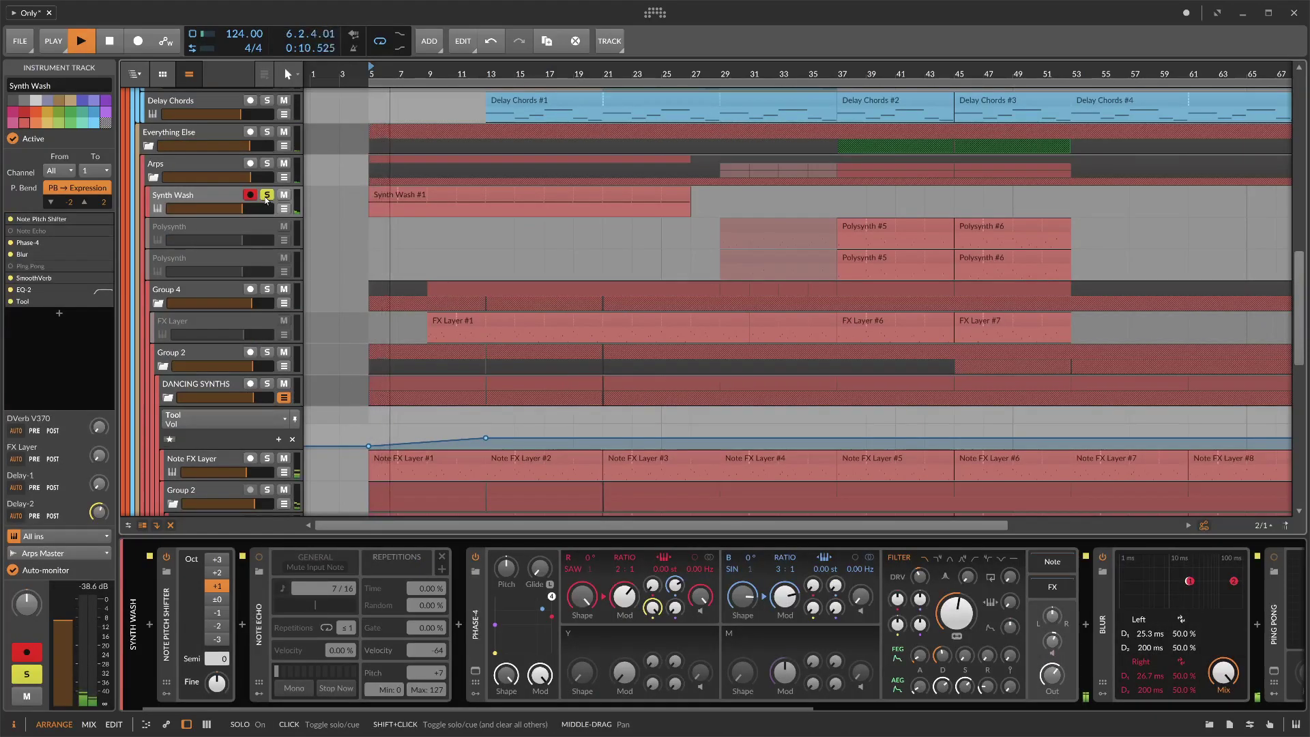
click(267, 196)
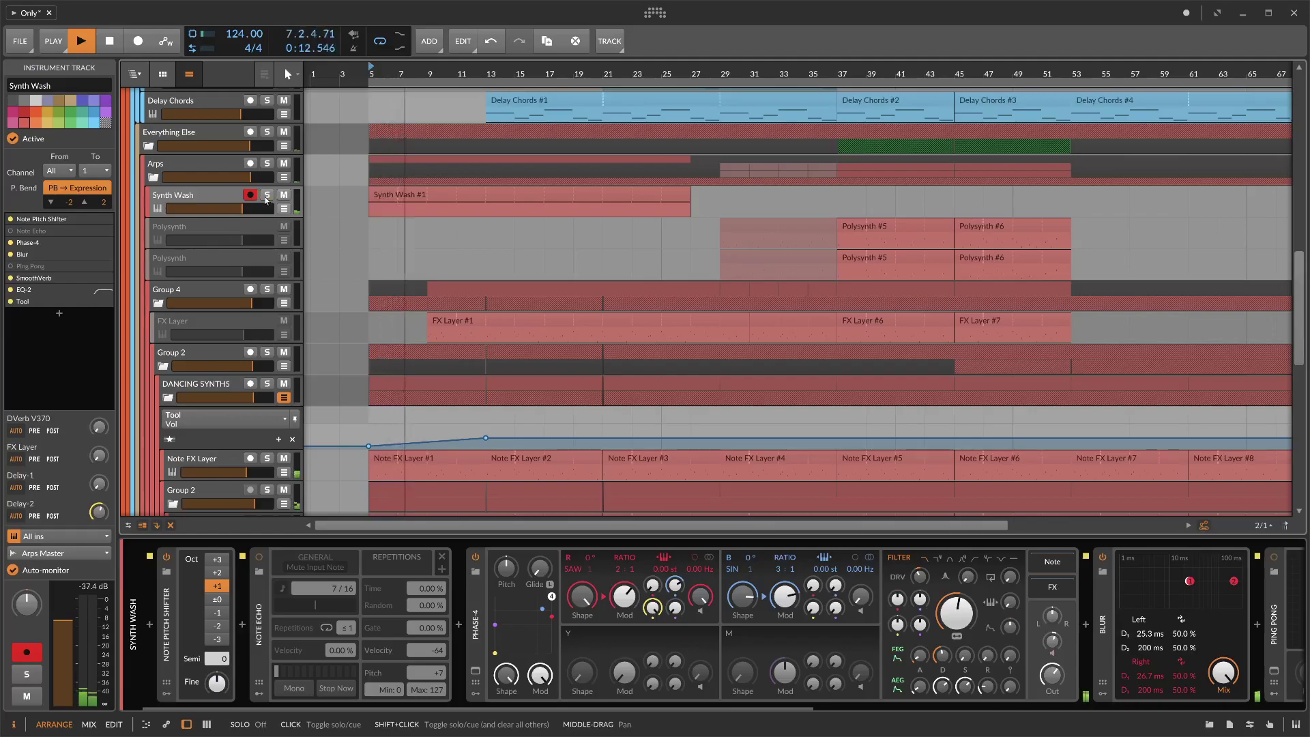
key(alt+a)
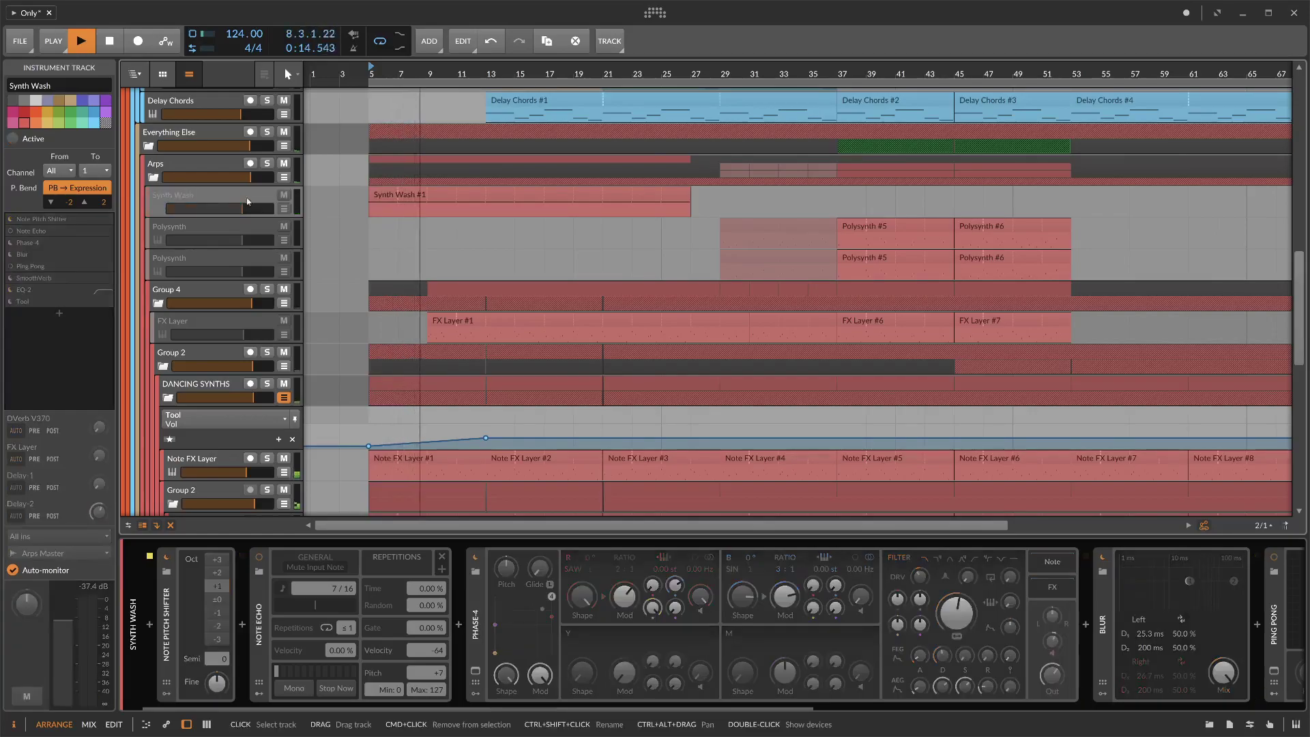
key(Delete)
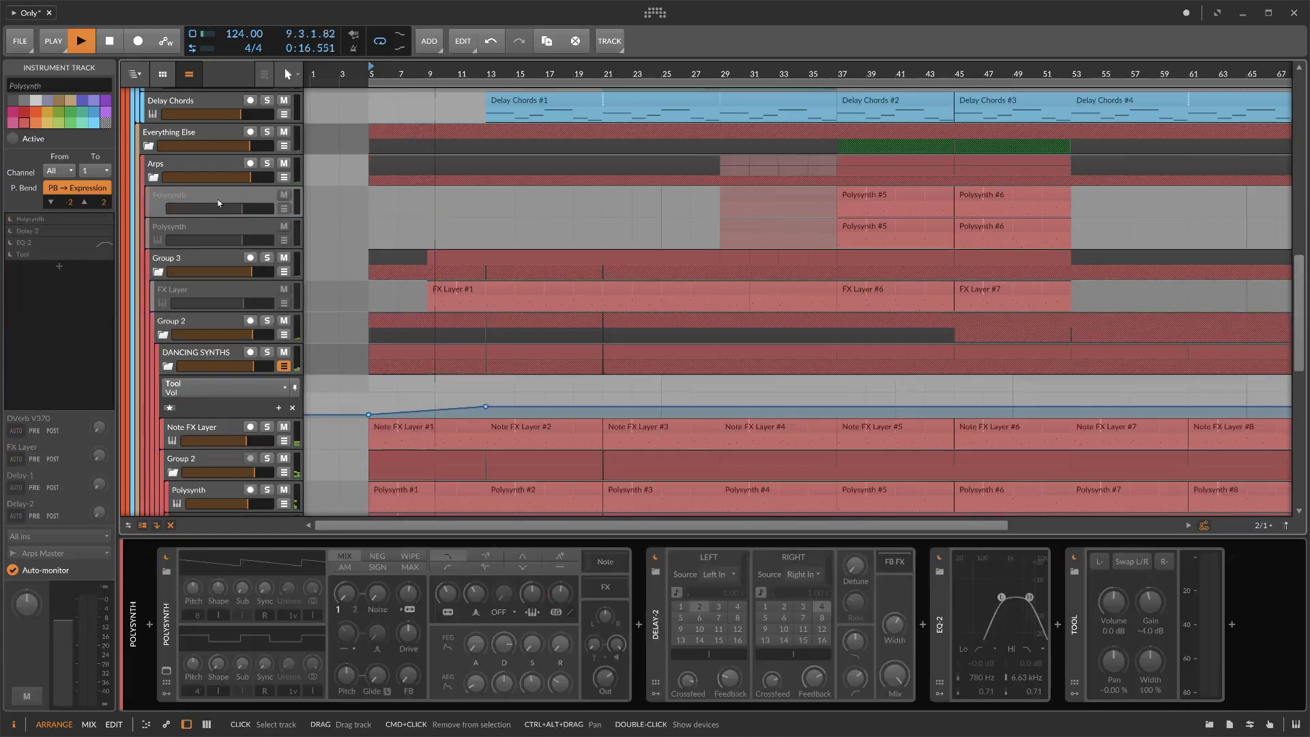
- Lower the DANCING SYNTHS Tool Vol automation point at bar 13 to -10.3 dB and select that group to show its devices
scroll(436, 307, down, 3)
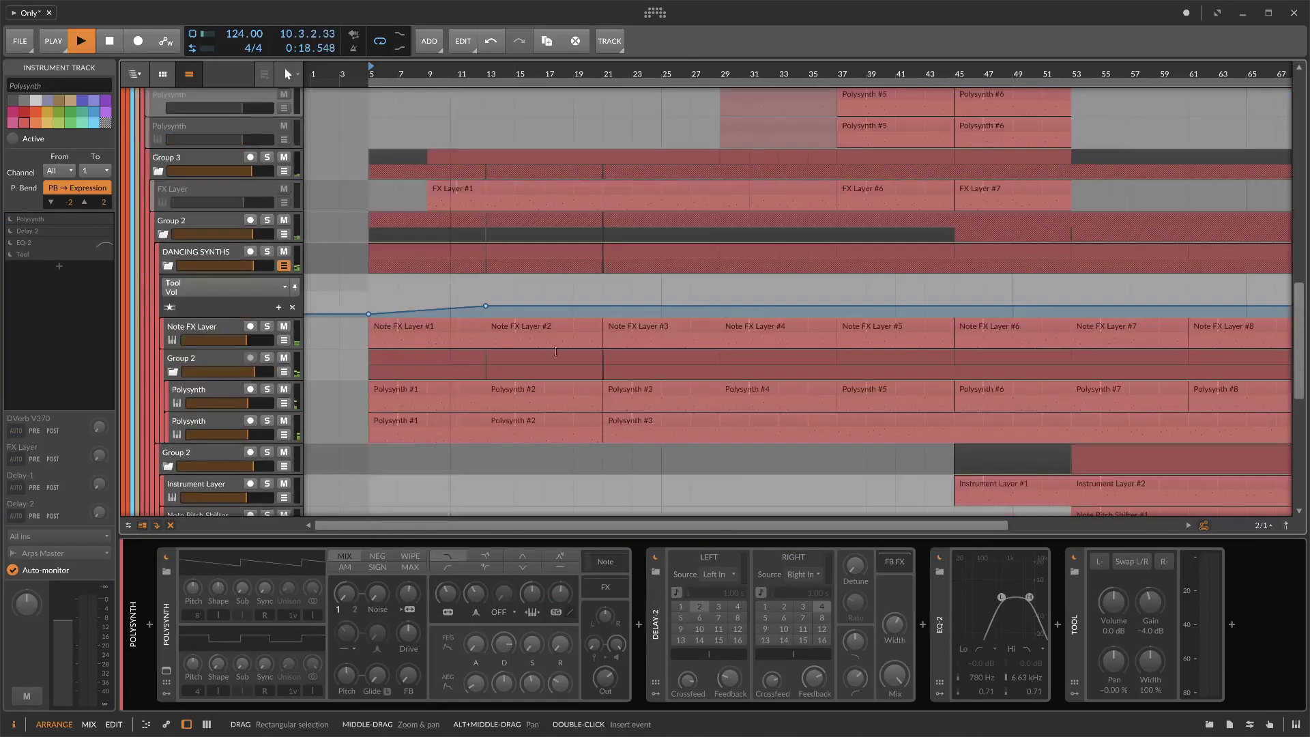
drag(488, 310, 487, 311)
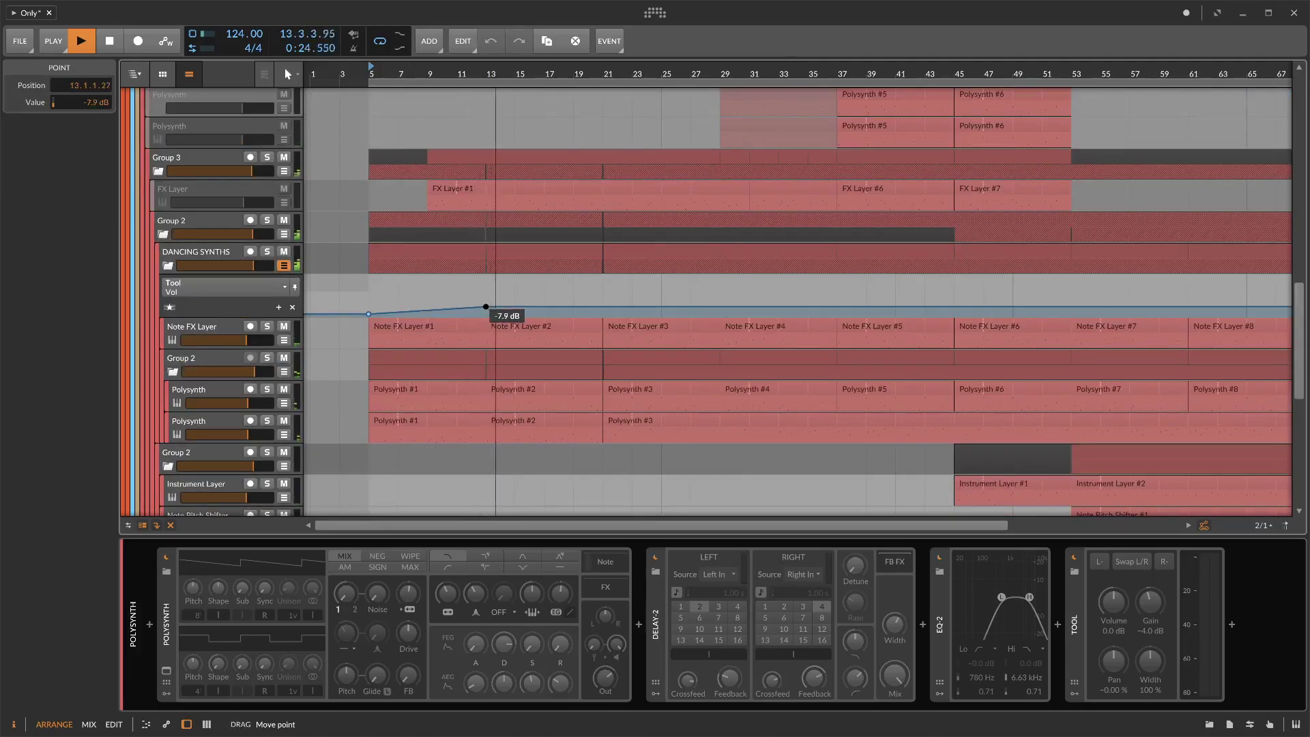
drag(486, 306, 486, 307)
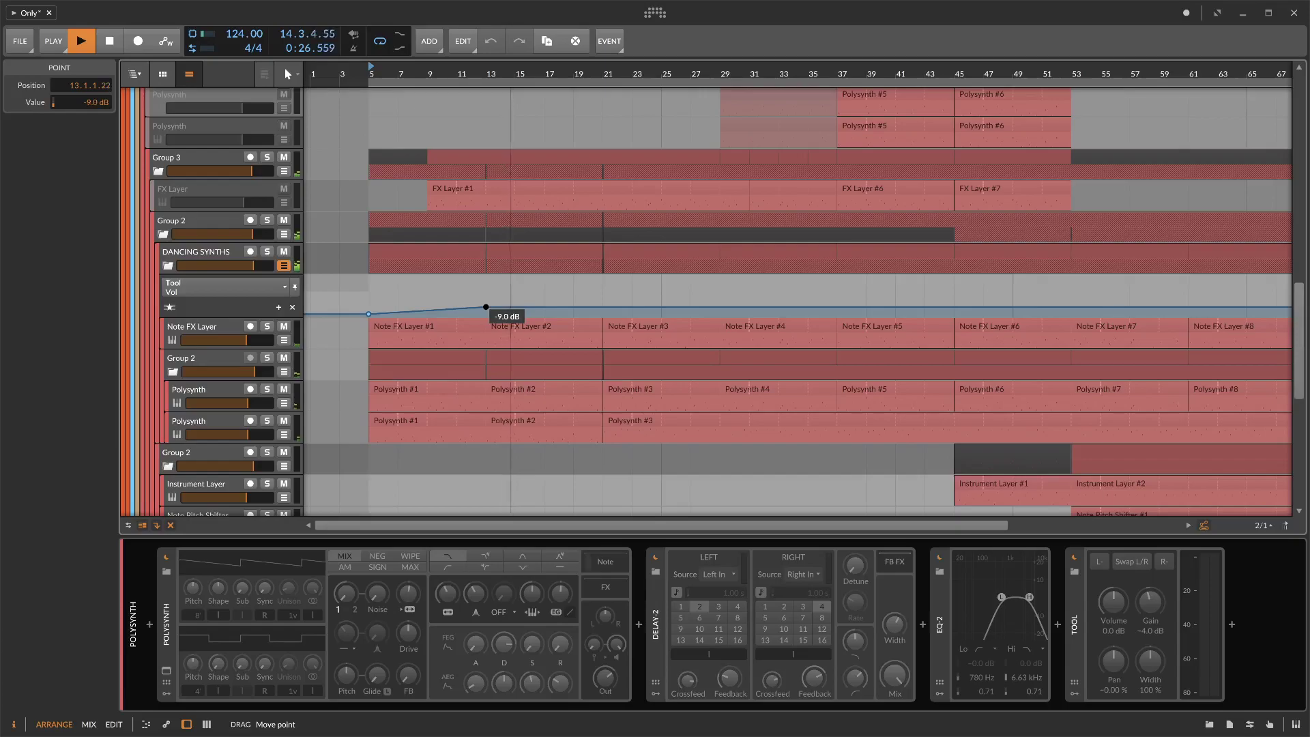
drag(486, 307, 486, 307)
click(187, 252)
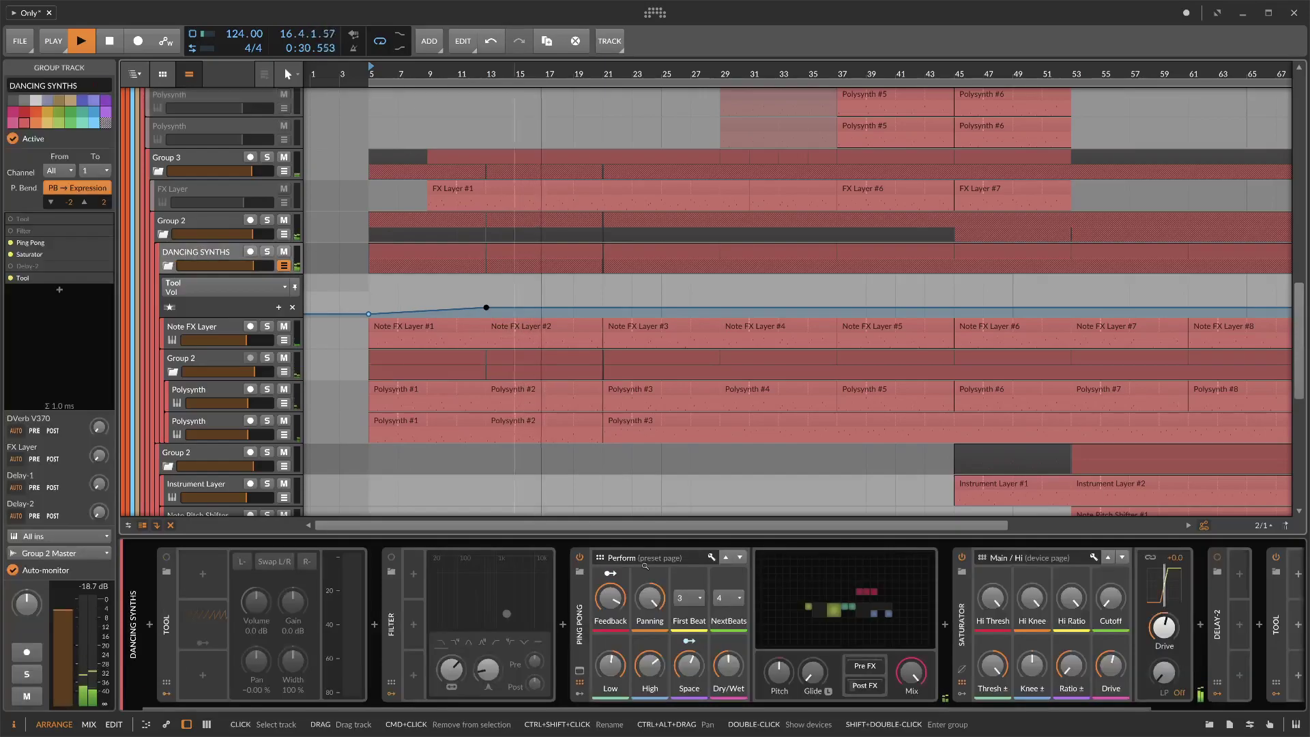
mouse_move(751, 709)
mouse_down()
mouse_move(954, 735)
mouse_move(750, 716)
mouse_up()
click(562, 624)
text(fx)
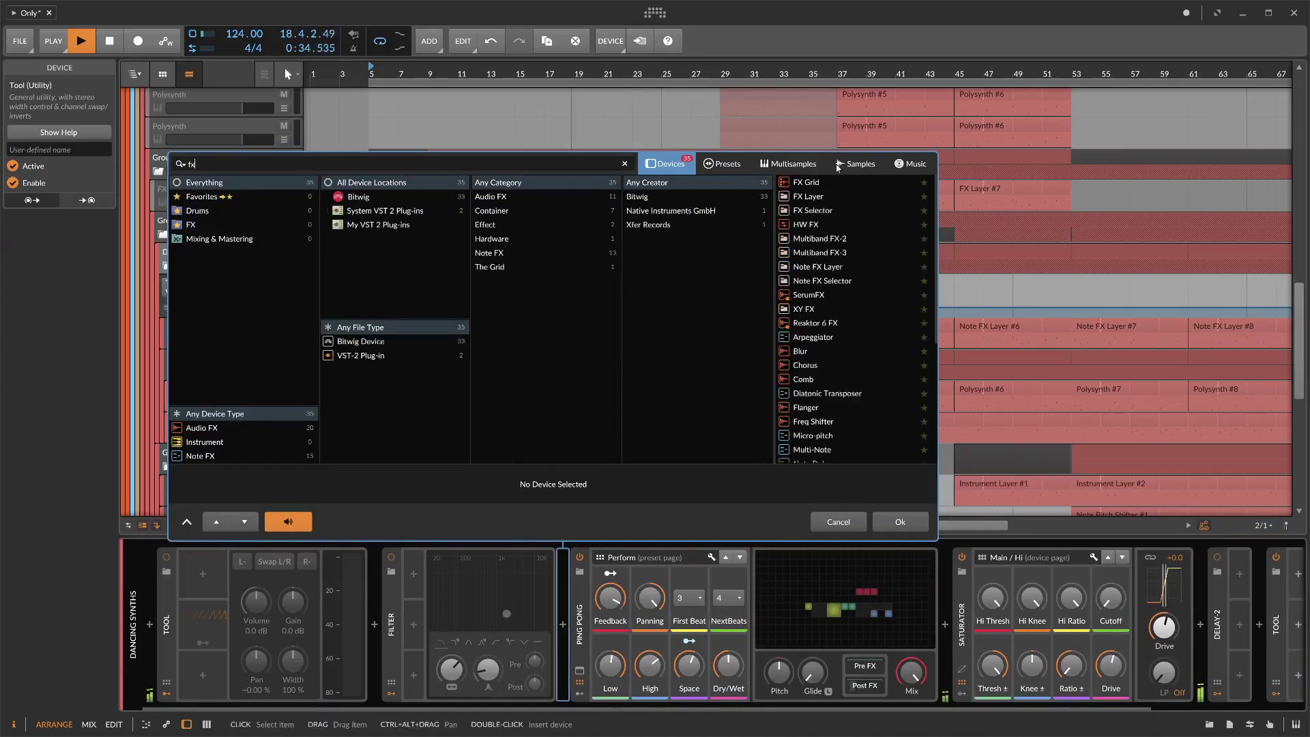
double_click(825, 209)
key(ctrl+z)
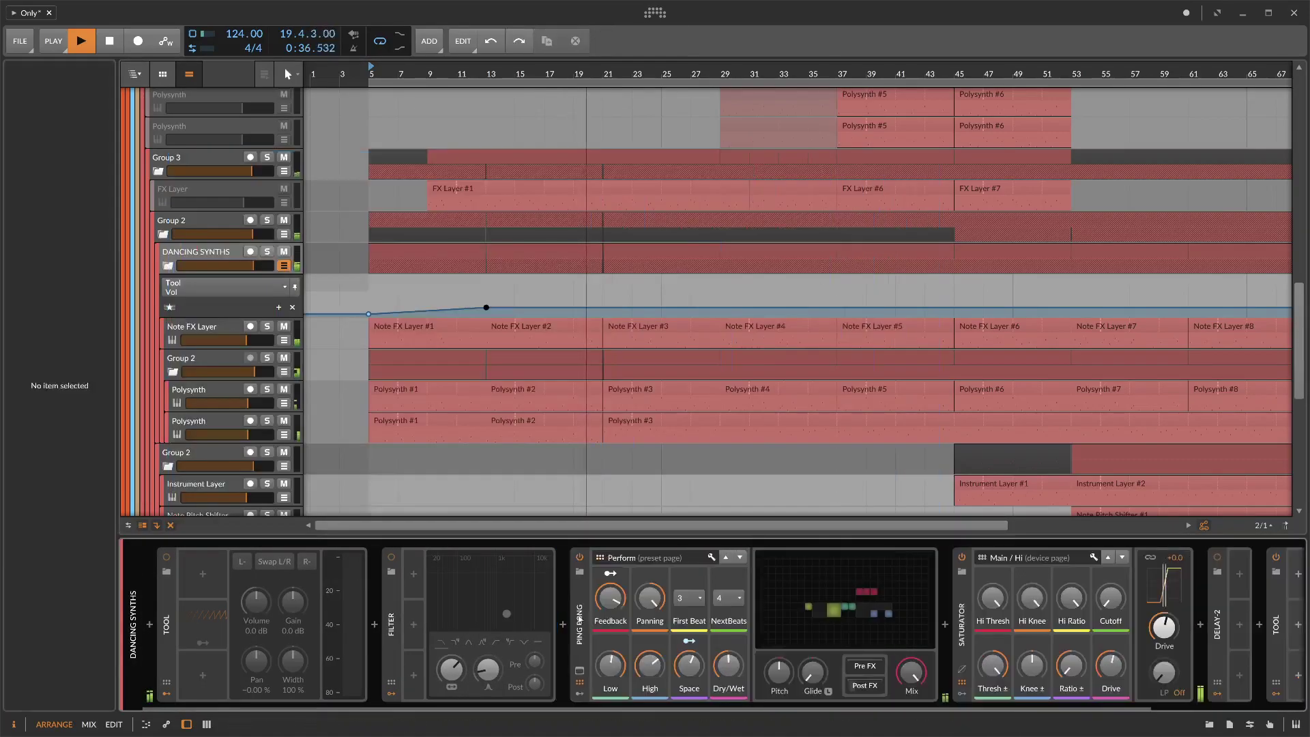
- Insert an FX Layer before Ping Pong on DANCING SYNTHS and move the Ping Pong device into a second layer
click(562, 624)
text(lay)
double_click(849, 182)
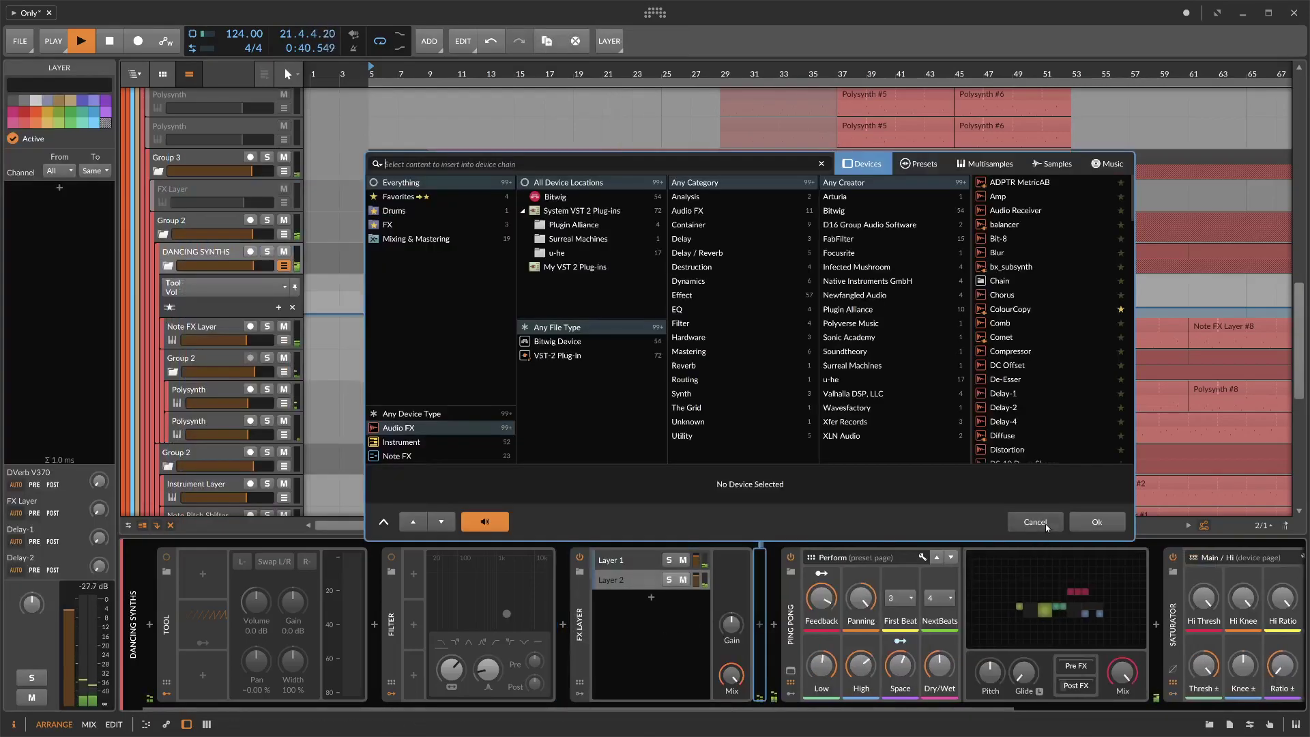
click(1045, 524)
drag(779, 633, 665, 624)
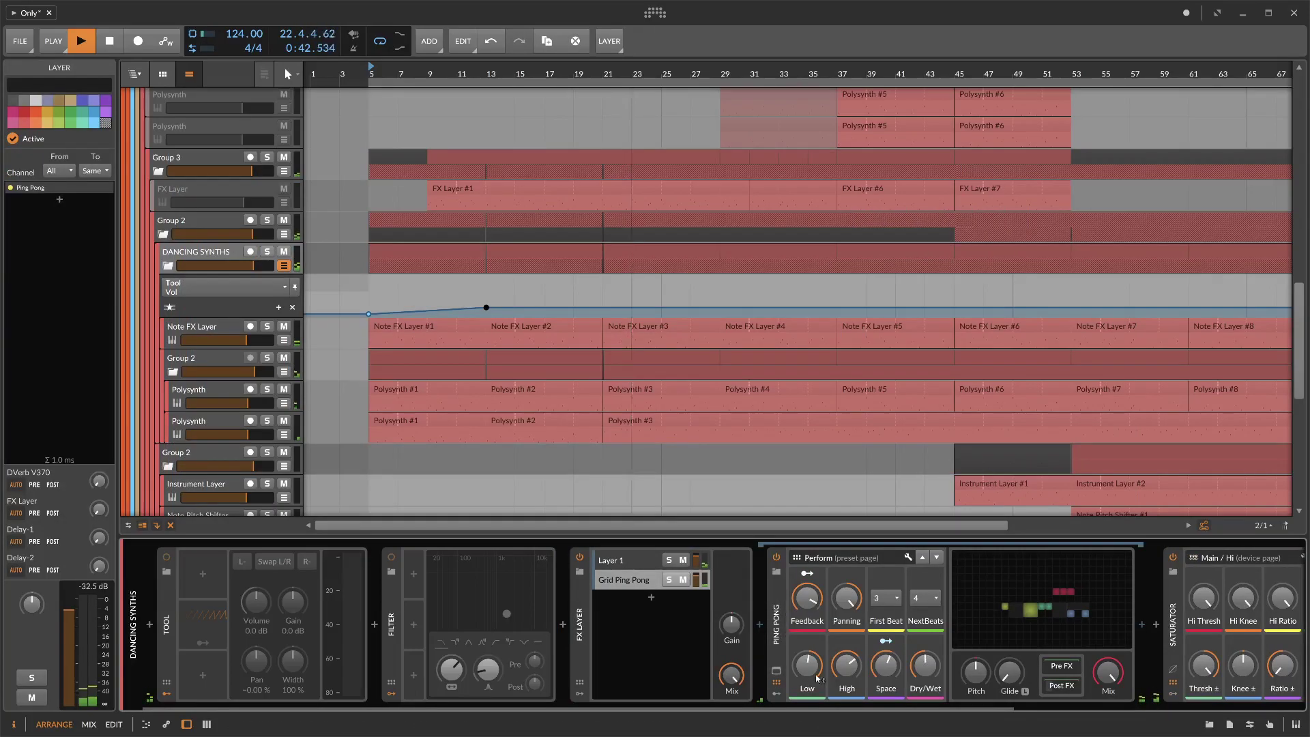
- Raise the layered Ping Pong's Dry/Wet, adjust its High control and set the Tool gain to -2.0 dB
drag(924, 667, 924, 614)
drag(912, 714, 1295, 683)
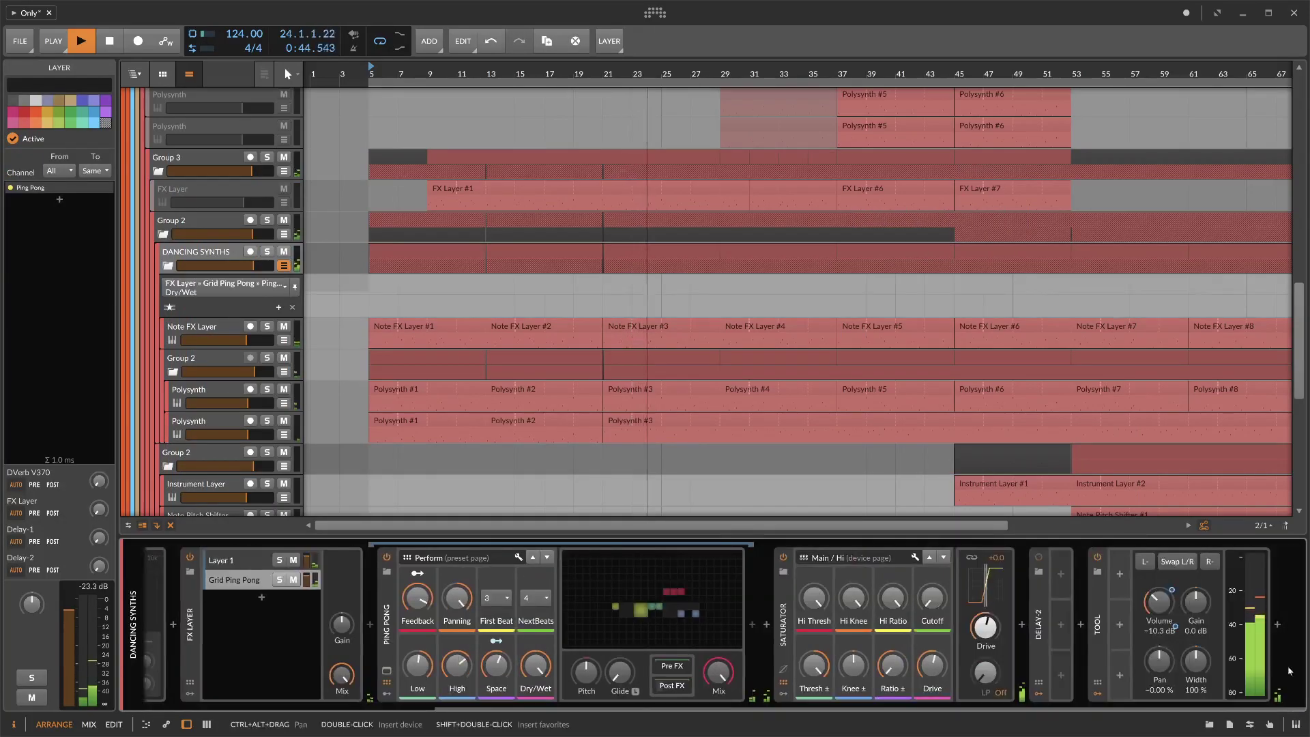
drag(1202, 605, 1203, 608)
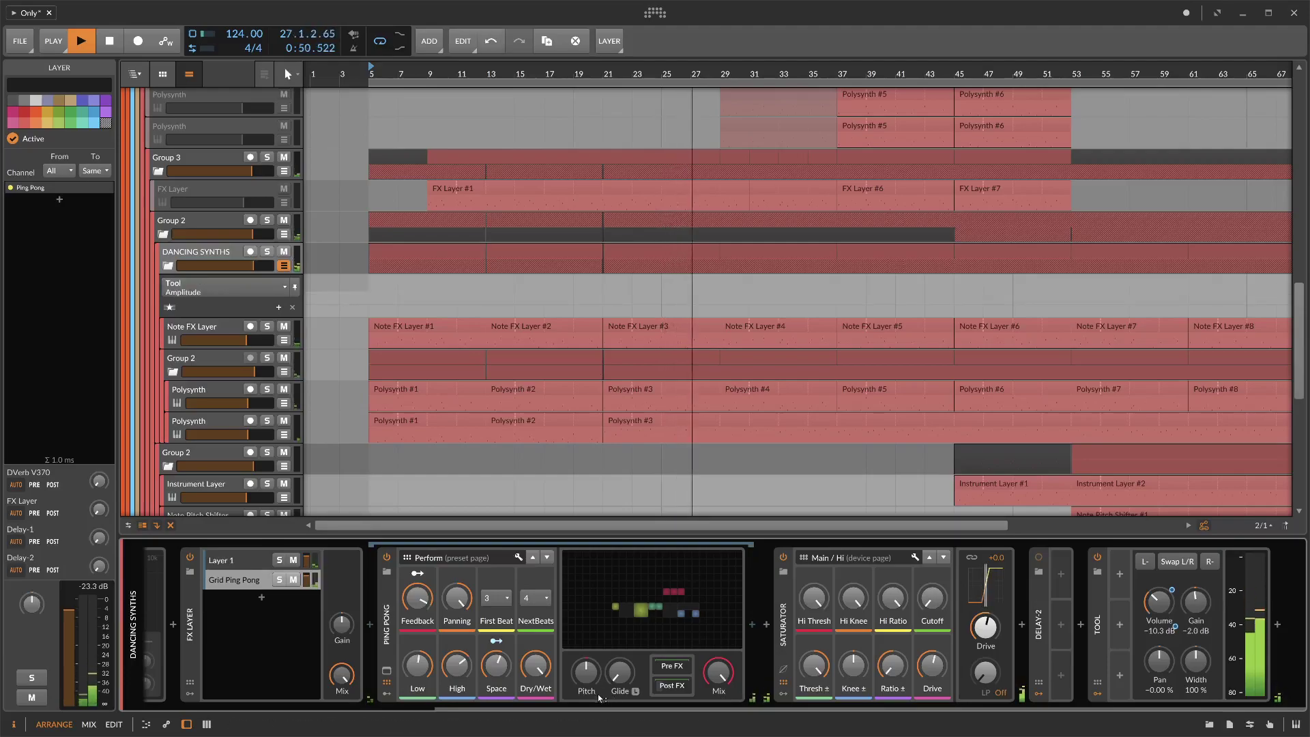
drag(456, 665, 427, 670)
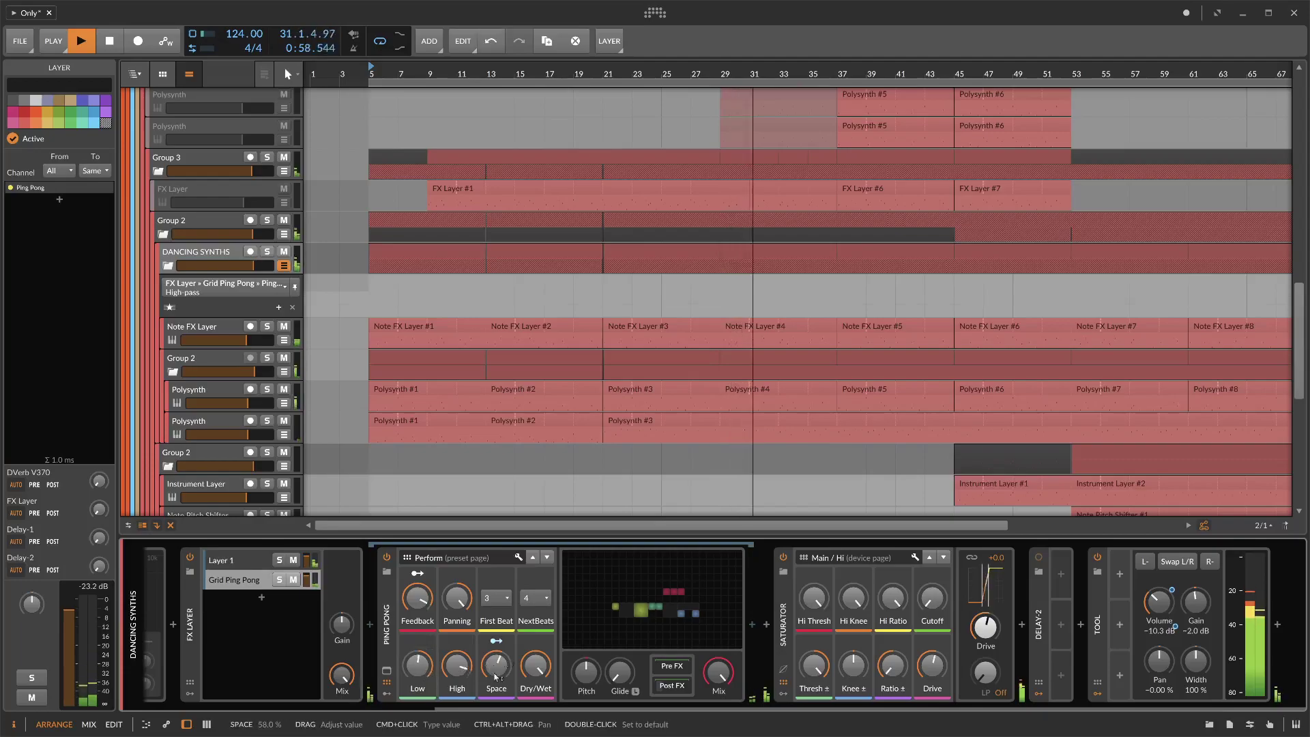
- Solo DANCING SYNTHS to compare the Grid Ping Pong layer with Layer 1, adjusting the Grid Ping Pong volume to about -2.7 dB
click(284, 581)
click(267, 253)
click(307, 579)
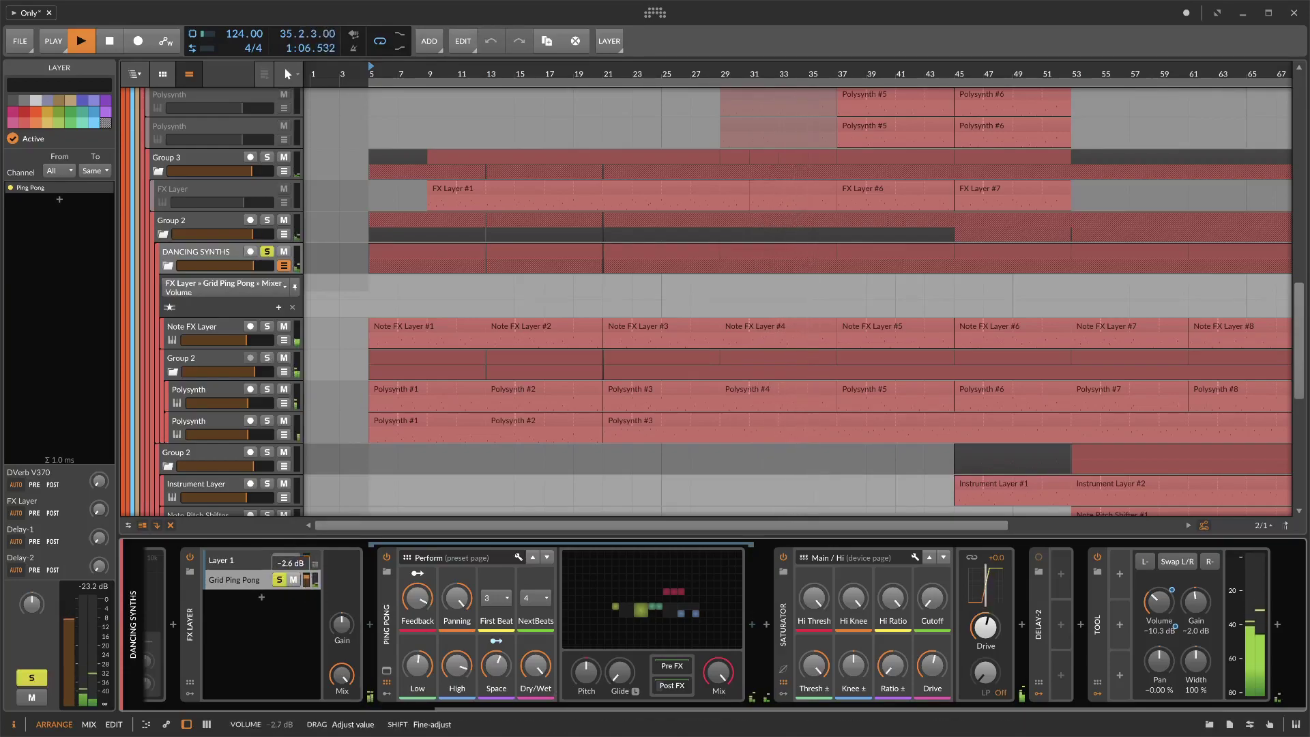
click(279, 559)
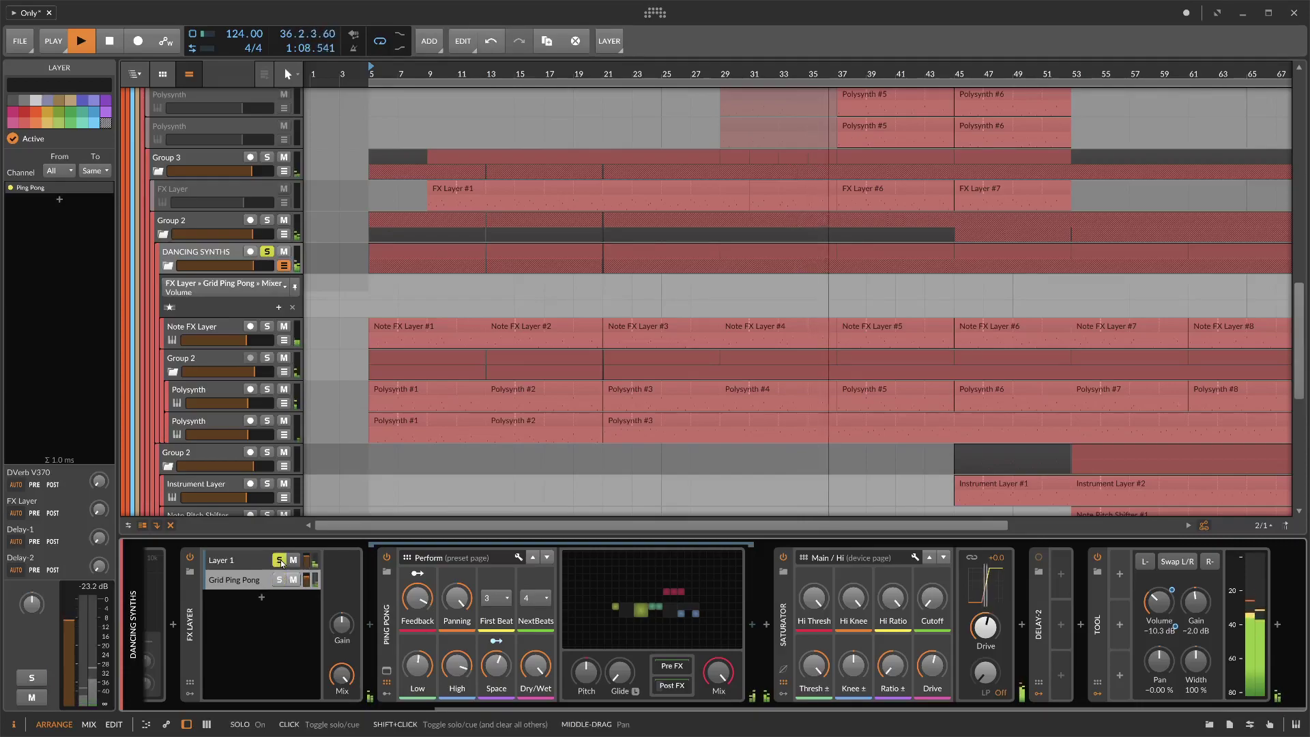
click(260, 561)
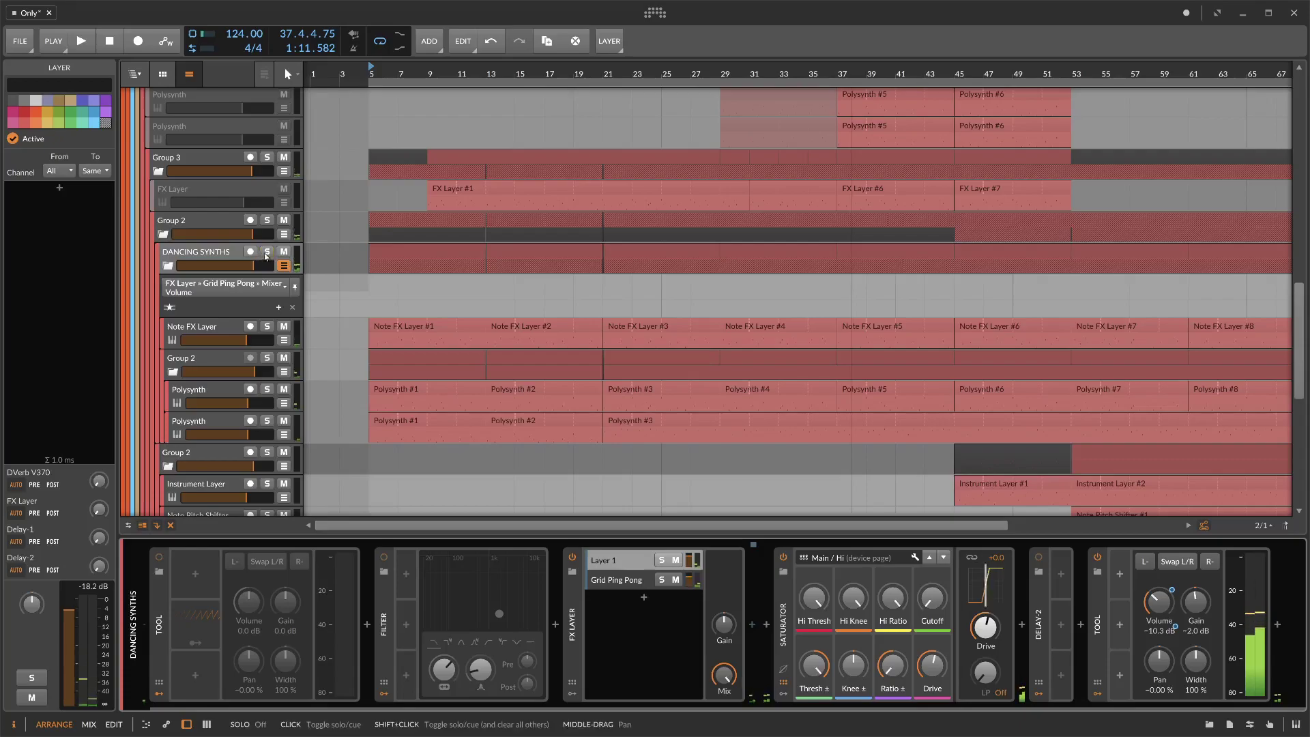
- Hide the DANCING SYNTHS automation lane and solo its nested Group 2 for playback from bar 21
click(284, 265)
scroll(439, 89, down, 3)
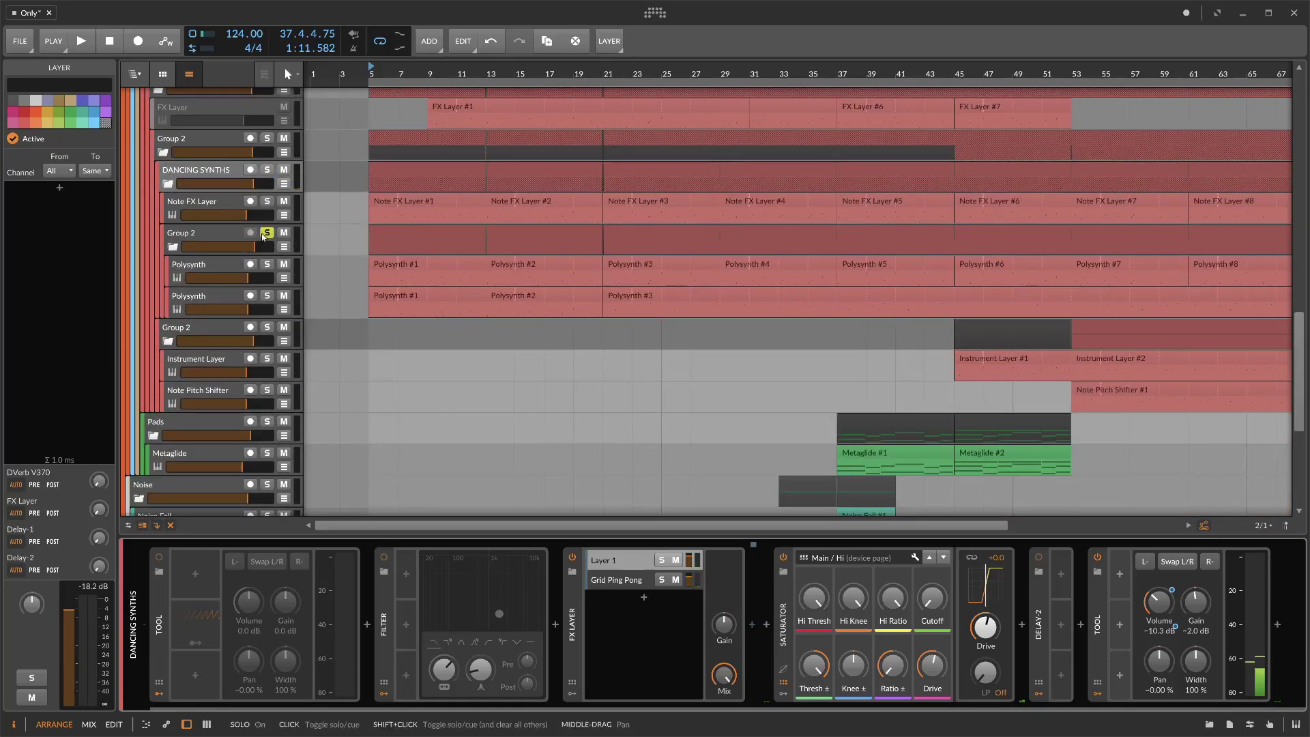
click(608, 77)
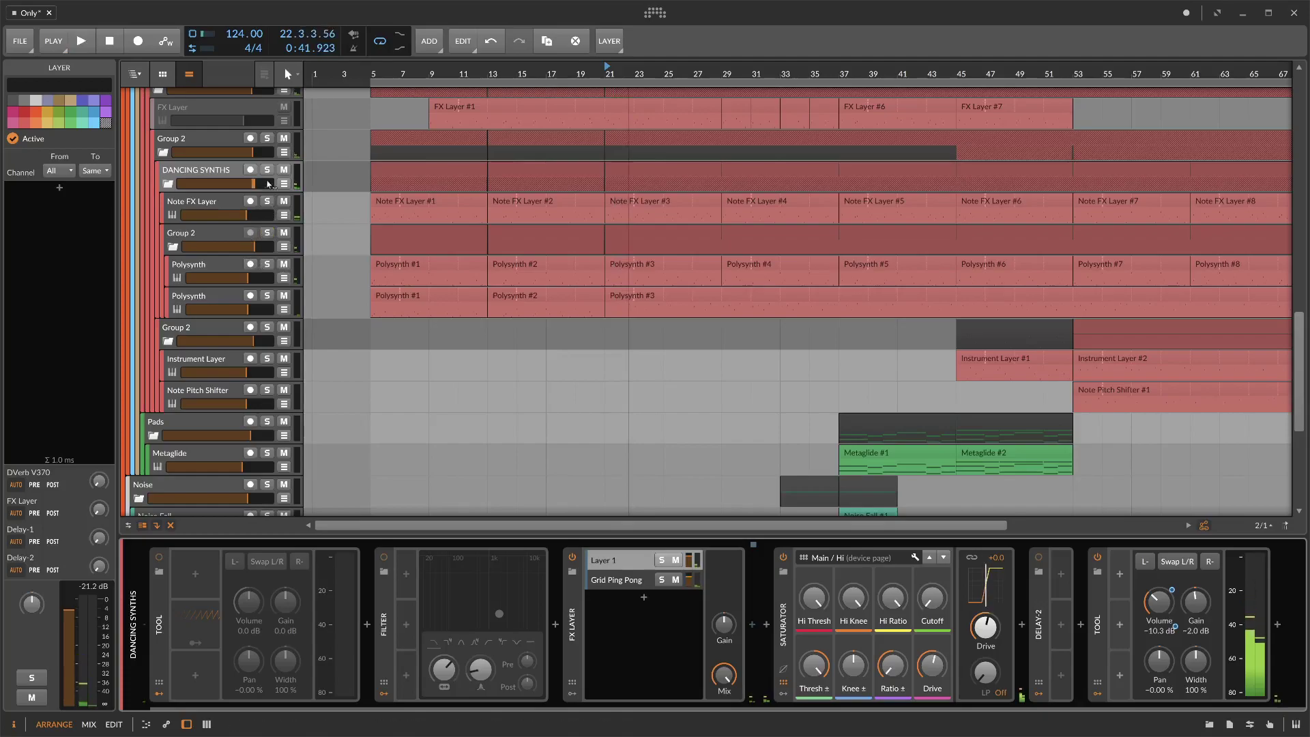
- Solo the Note FX Layer track and reveal the devices inside its FX Layer's Polysynth layer
click(267, 200)
click(266, 170)
click(225, 202)
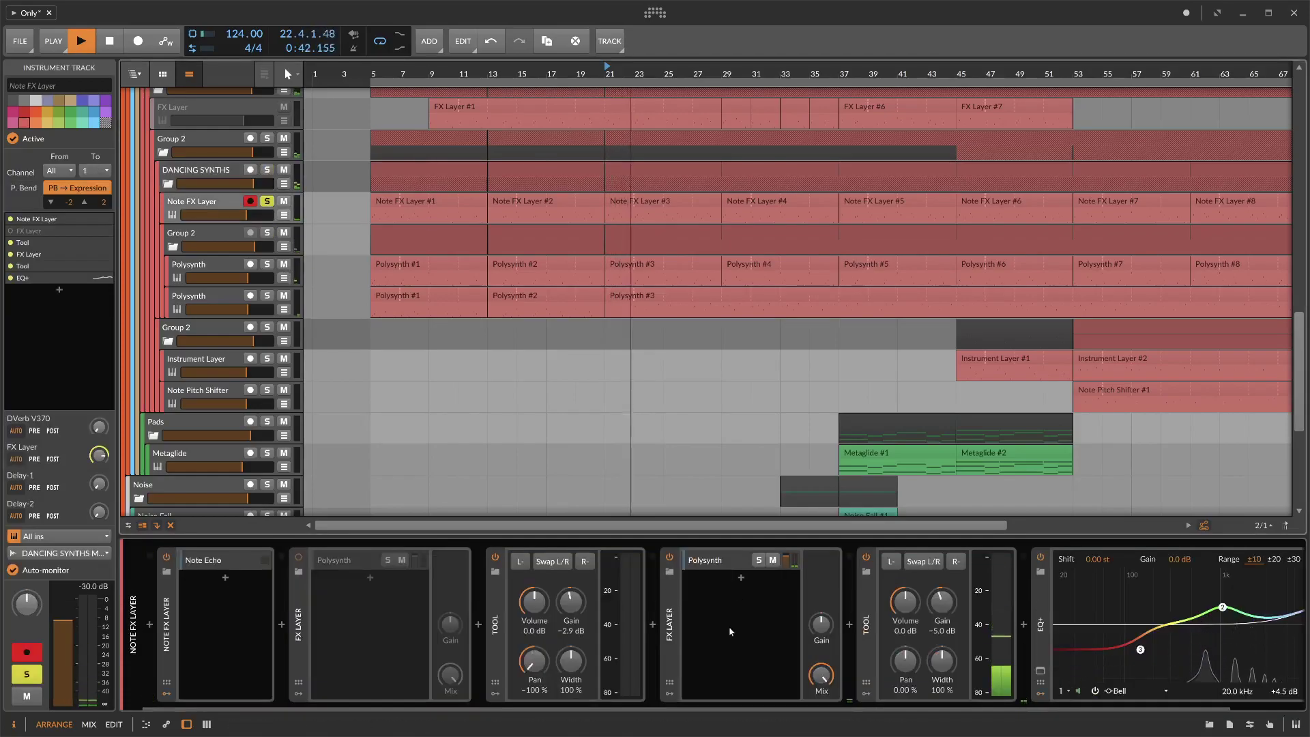
drag(661, 708, 812, 715)
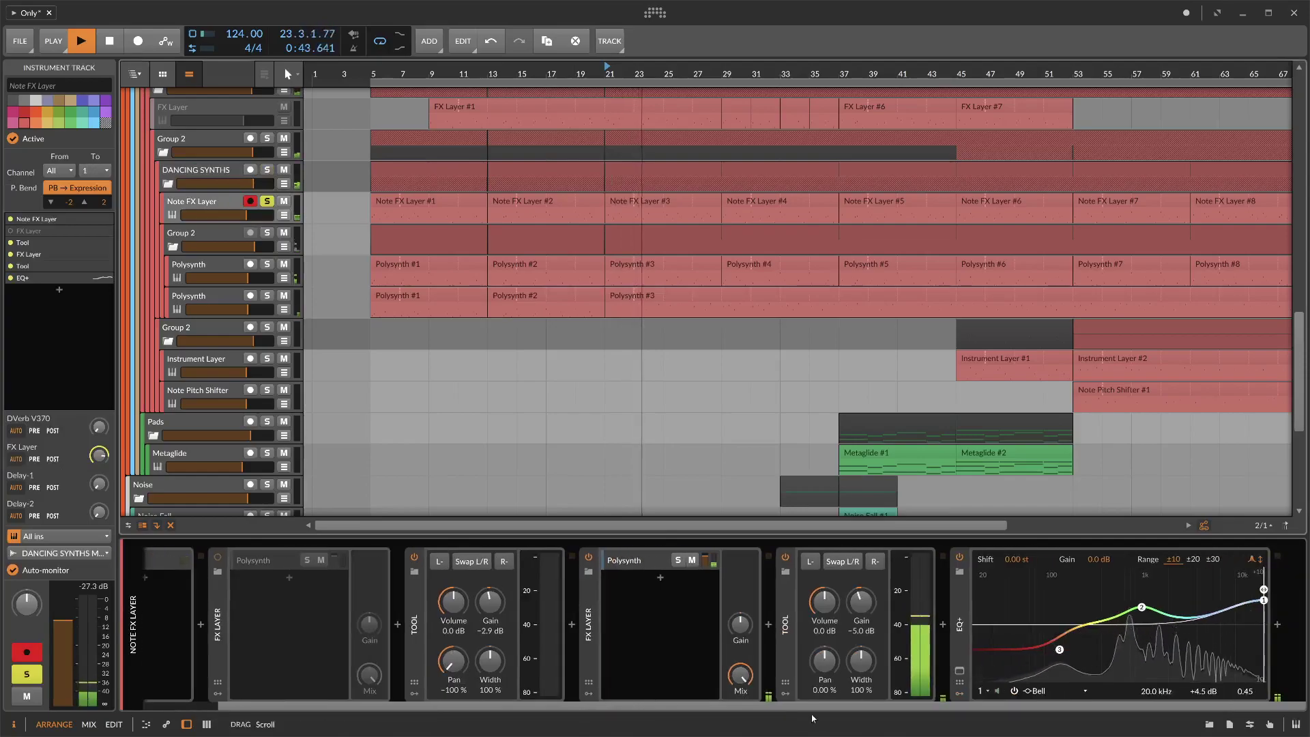
click(657, 560)
scroll(788, 707, right, 5)
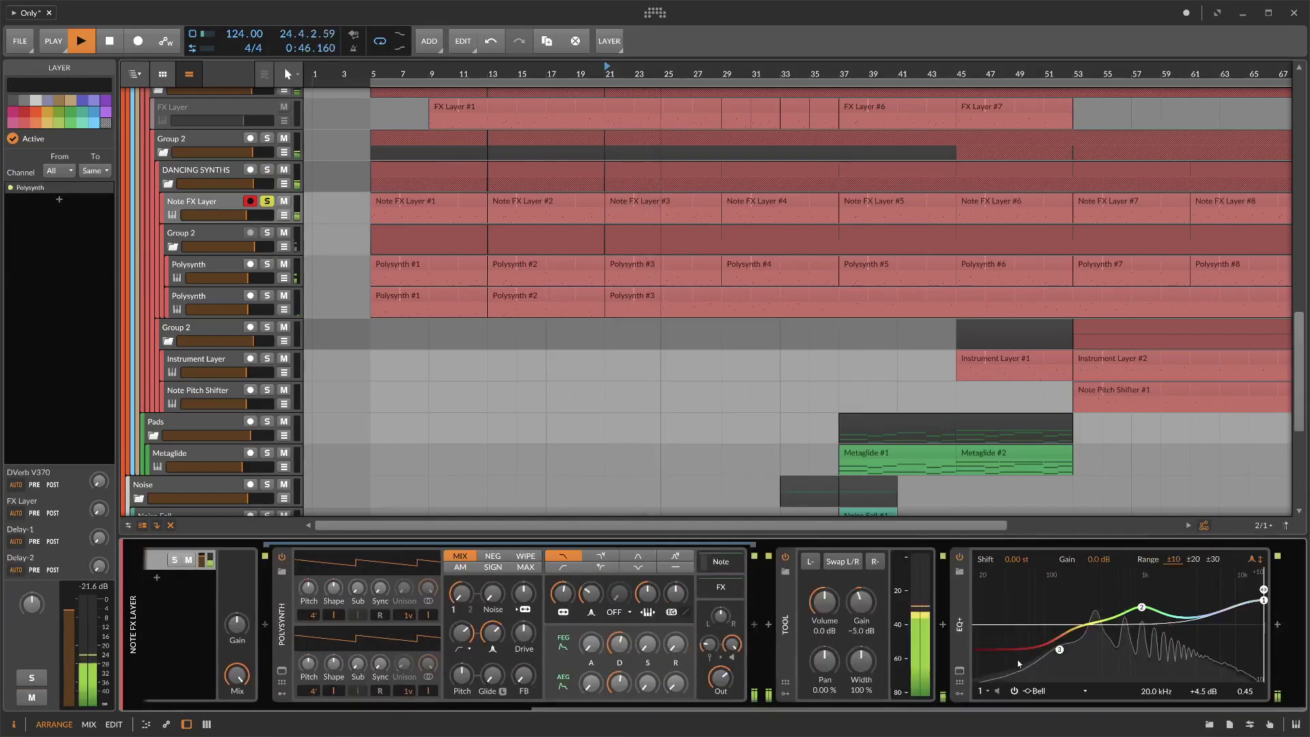
- Deactivate the EQ+ device on the Note FX Layer track and unsolo the track
click(960, 623)
click(959, 556)
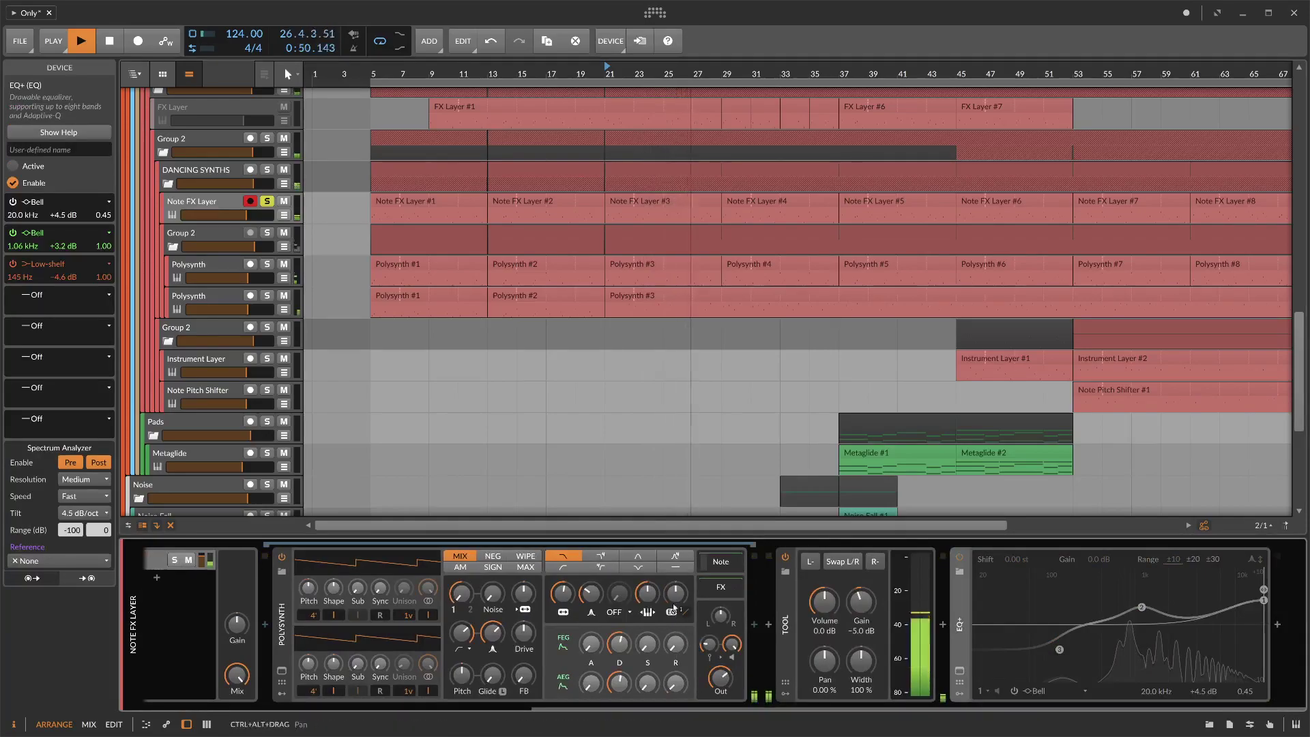
click(272, 203)
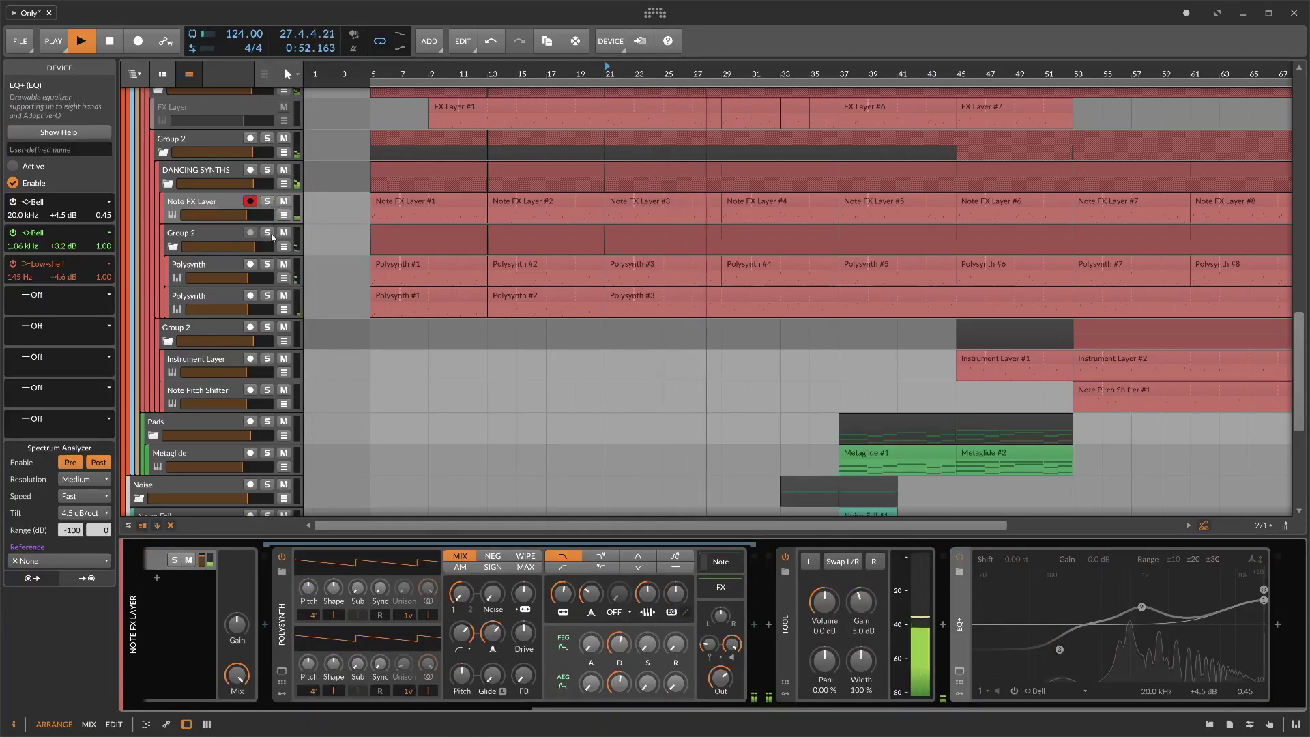
- Examine all tracks in the arrangement during playback, from the drums and hats down to the noise and effect tracks
scroll(969, 624, up, 3)
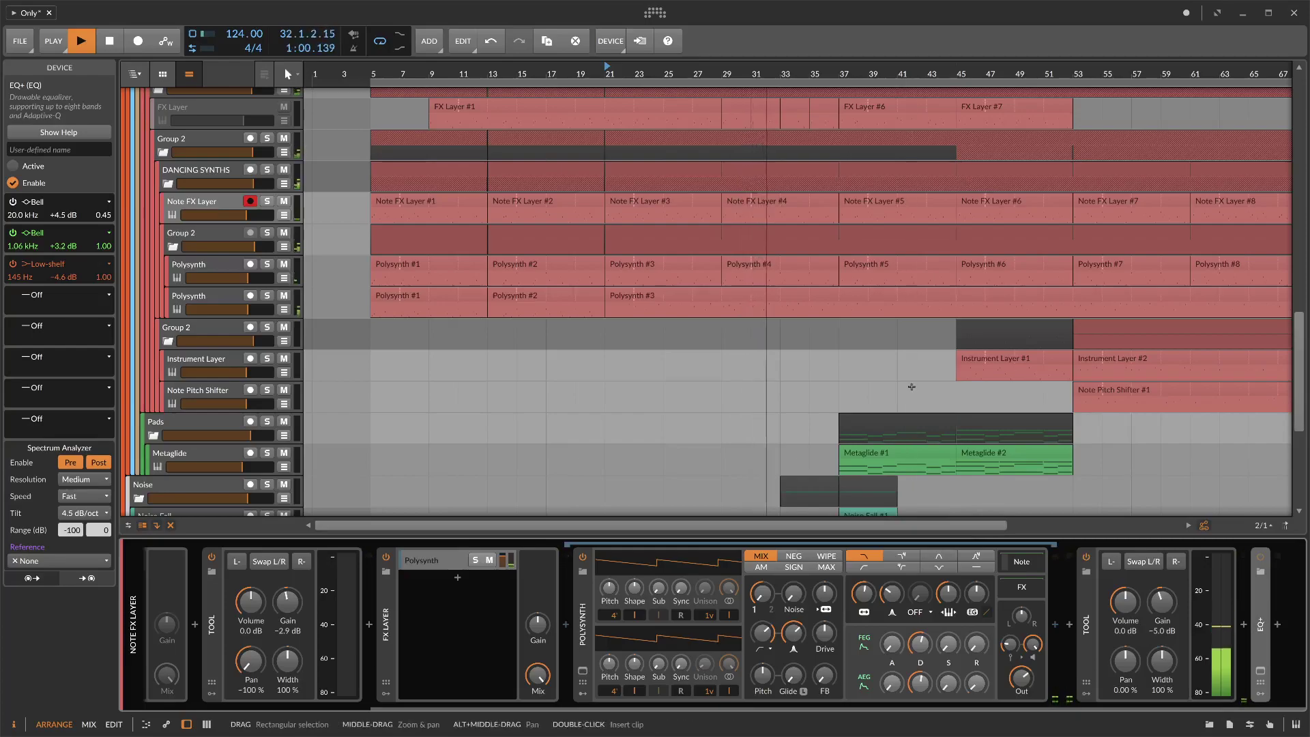
scroll(893, 403, down, 5)
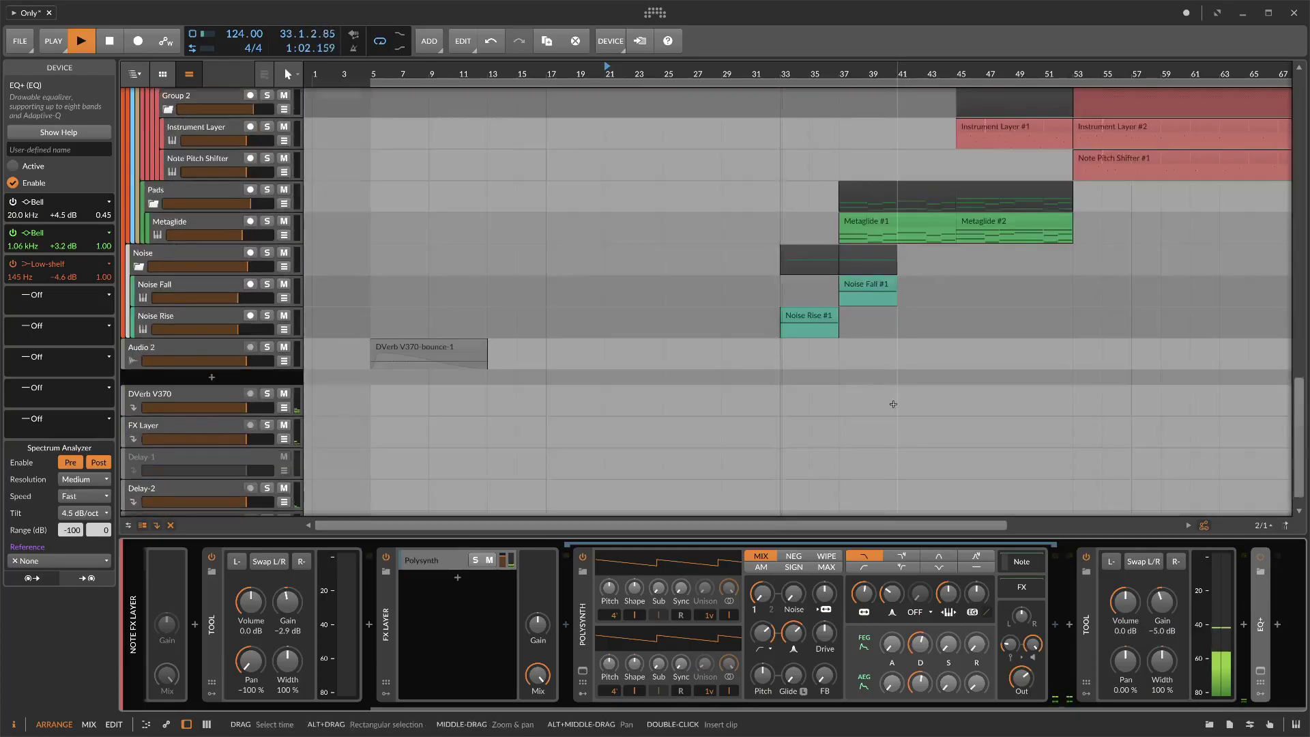
scroll(893, 404, up, 10)
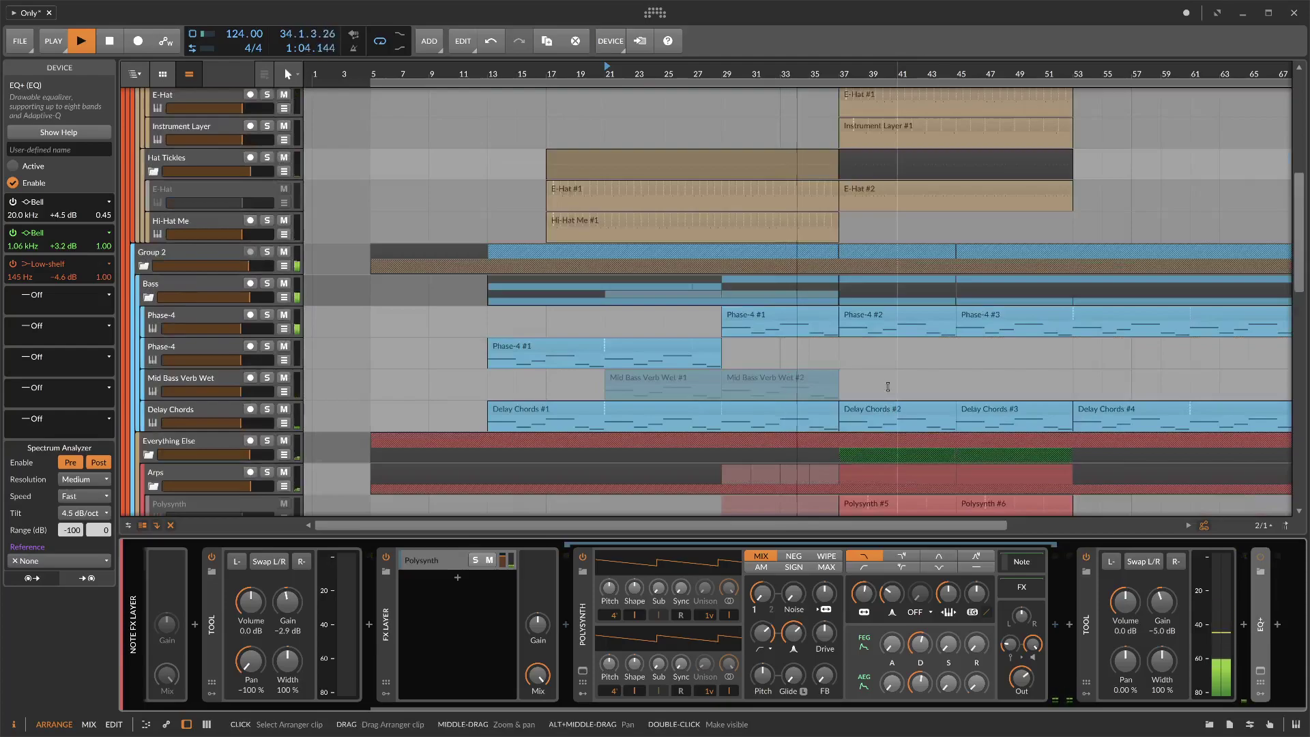
scroll(907, 382, up, 5)
scroll(901, 379, down, 7)
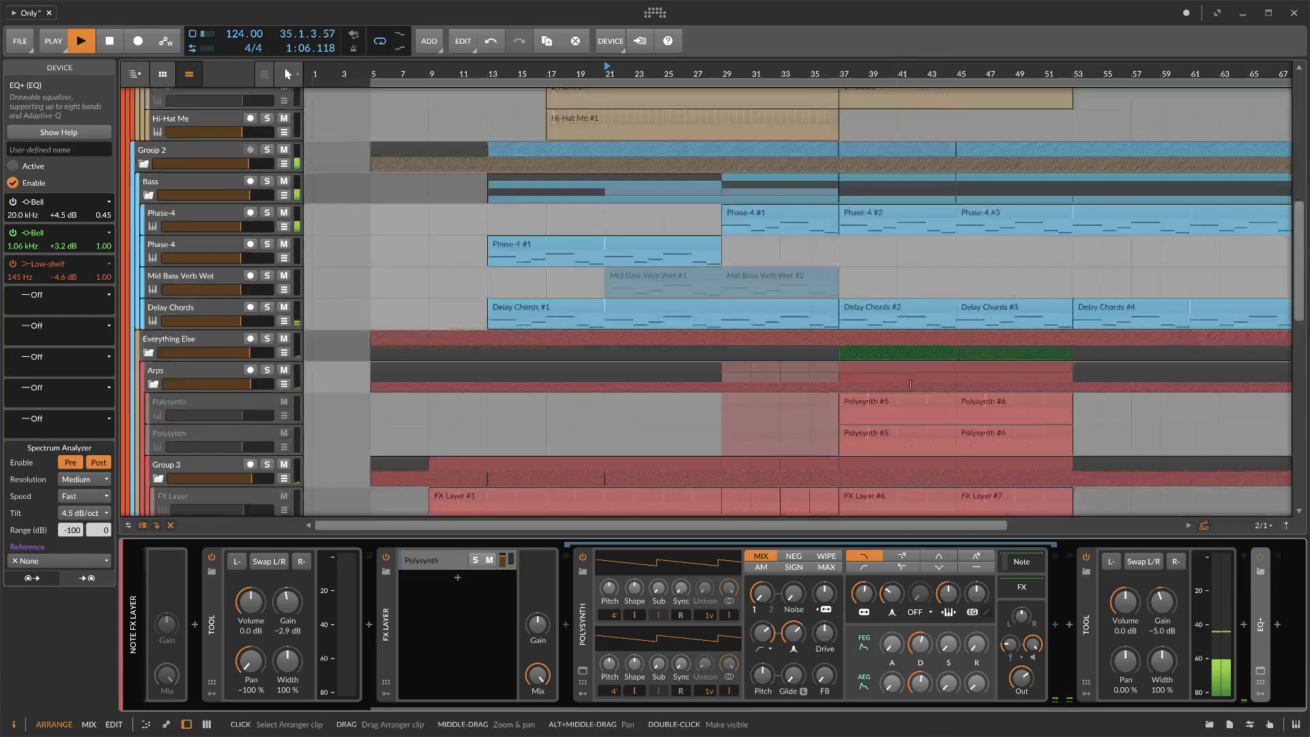
scroll(897, 393, up, 10)
scroll(887, 382, down, 5)
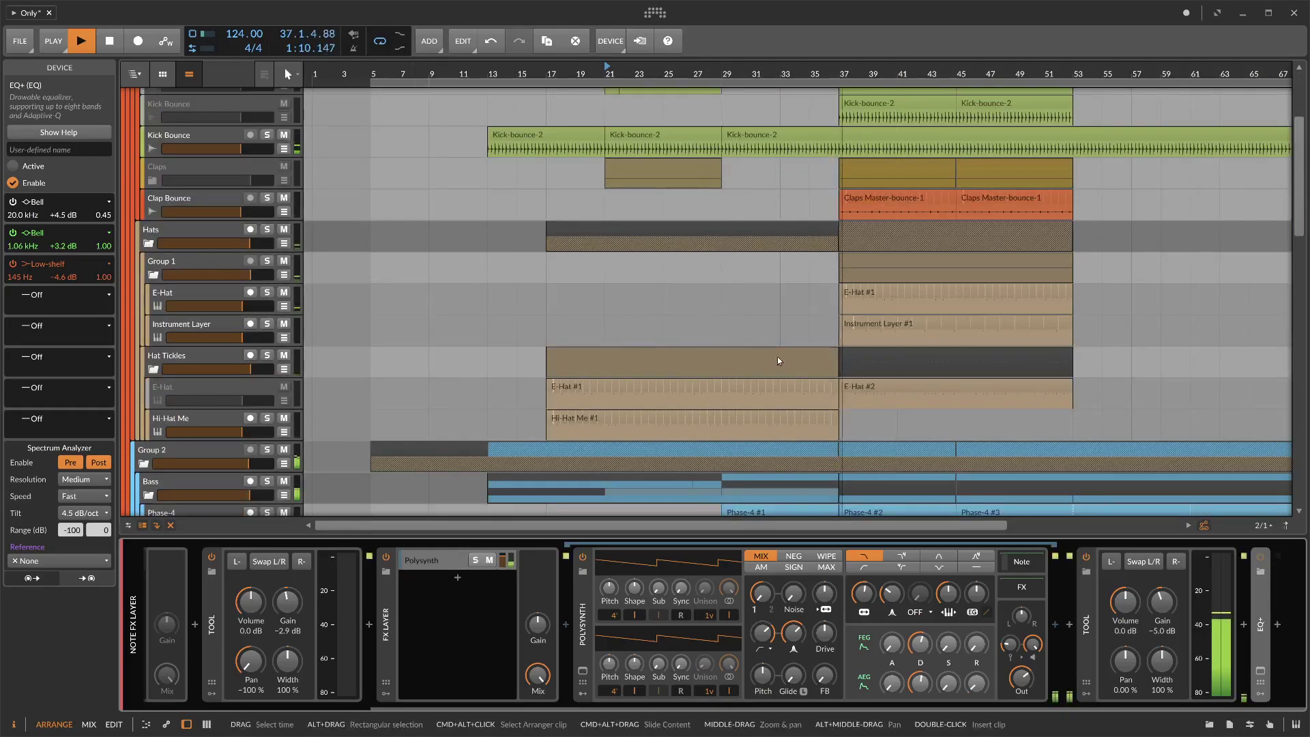
scroll(892, 391, down, 12)
scroll(901, 402, down, 10)
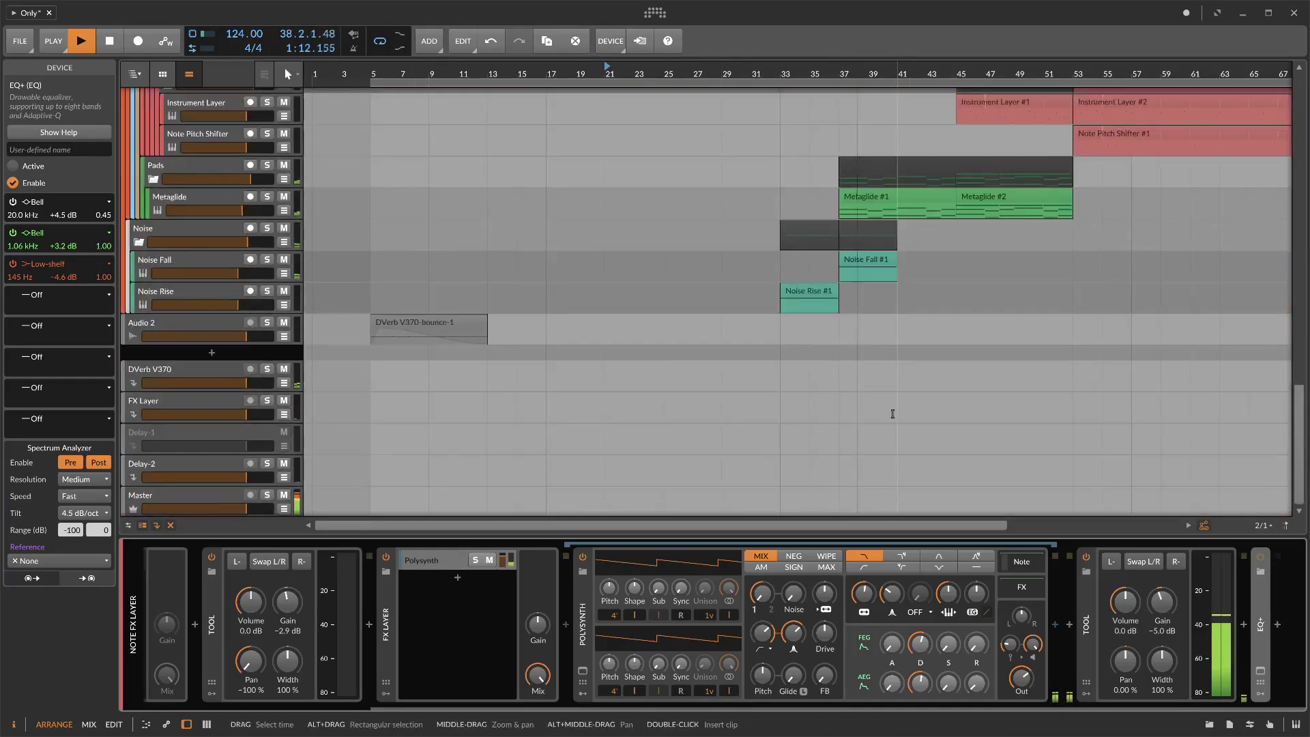
- Solo the Noise Fall track, stop playback and set the playback start to bar 37
click(267, 259)
key(space)
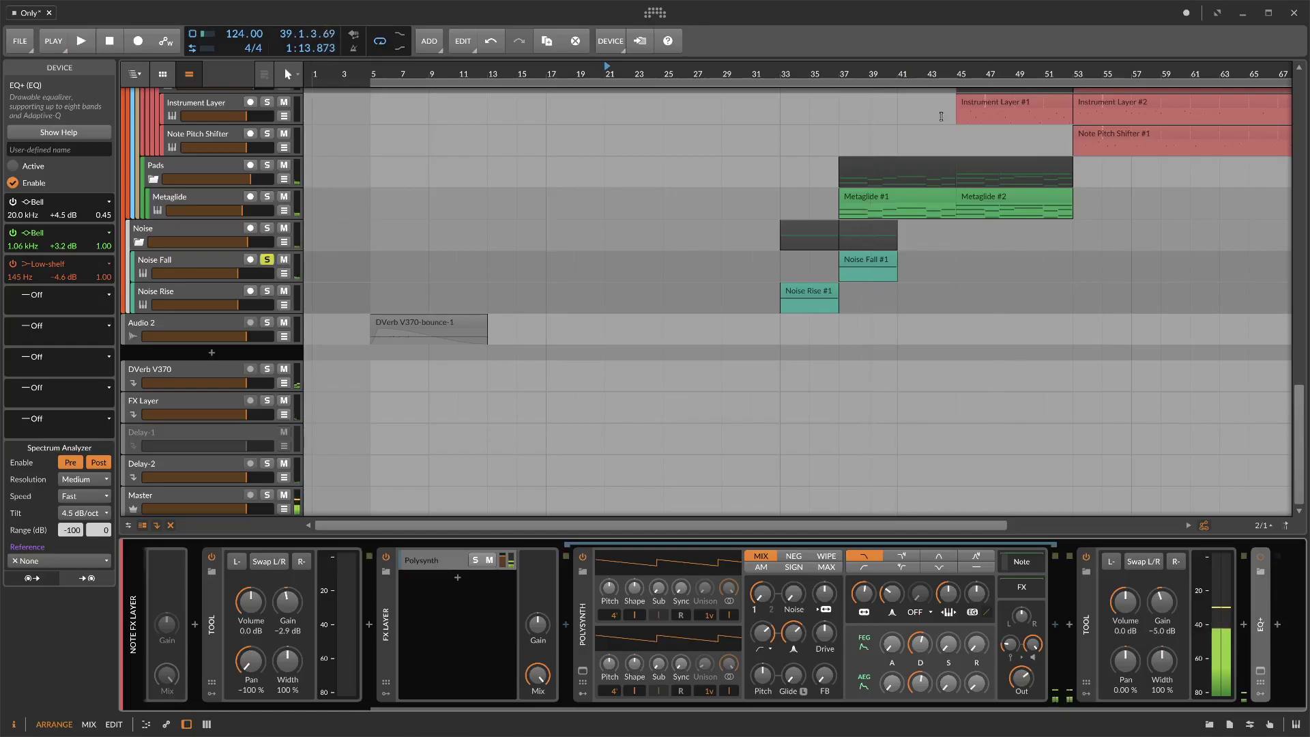
click(839, 71)
drag(839, 72, 717, 200)
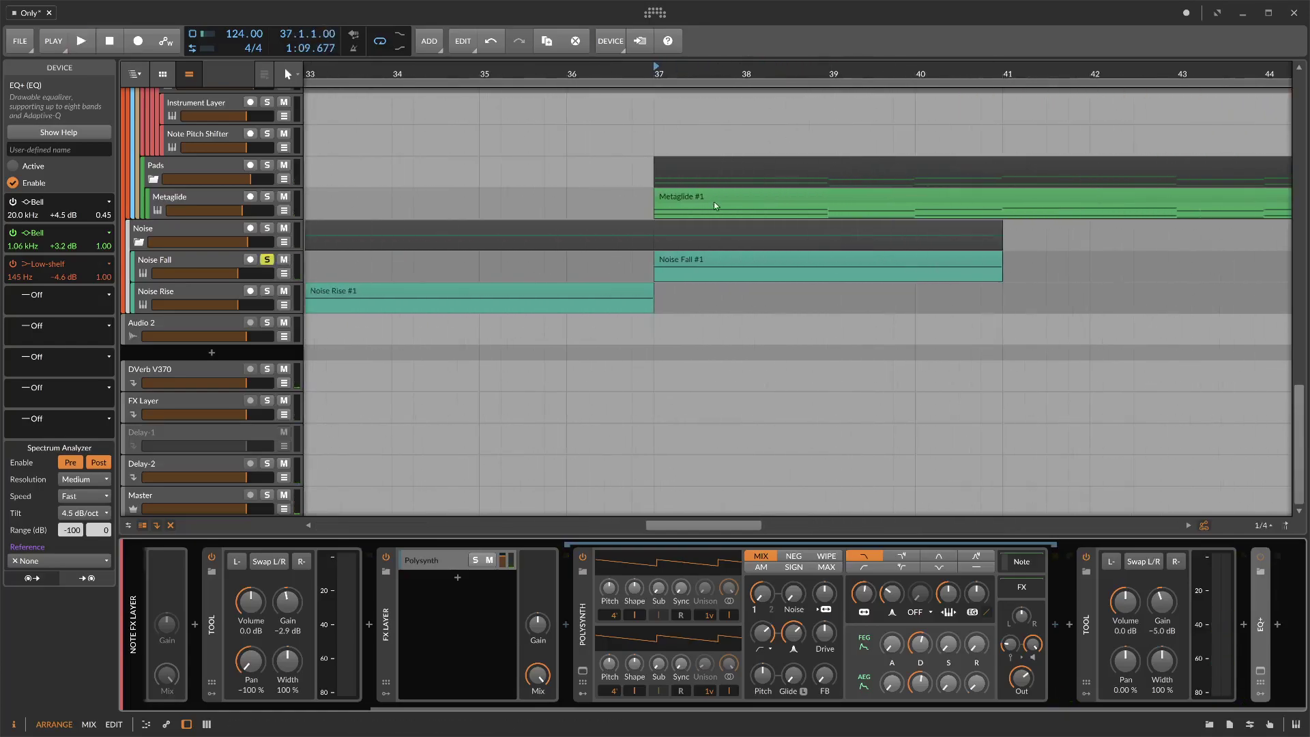
click(244, 277)
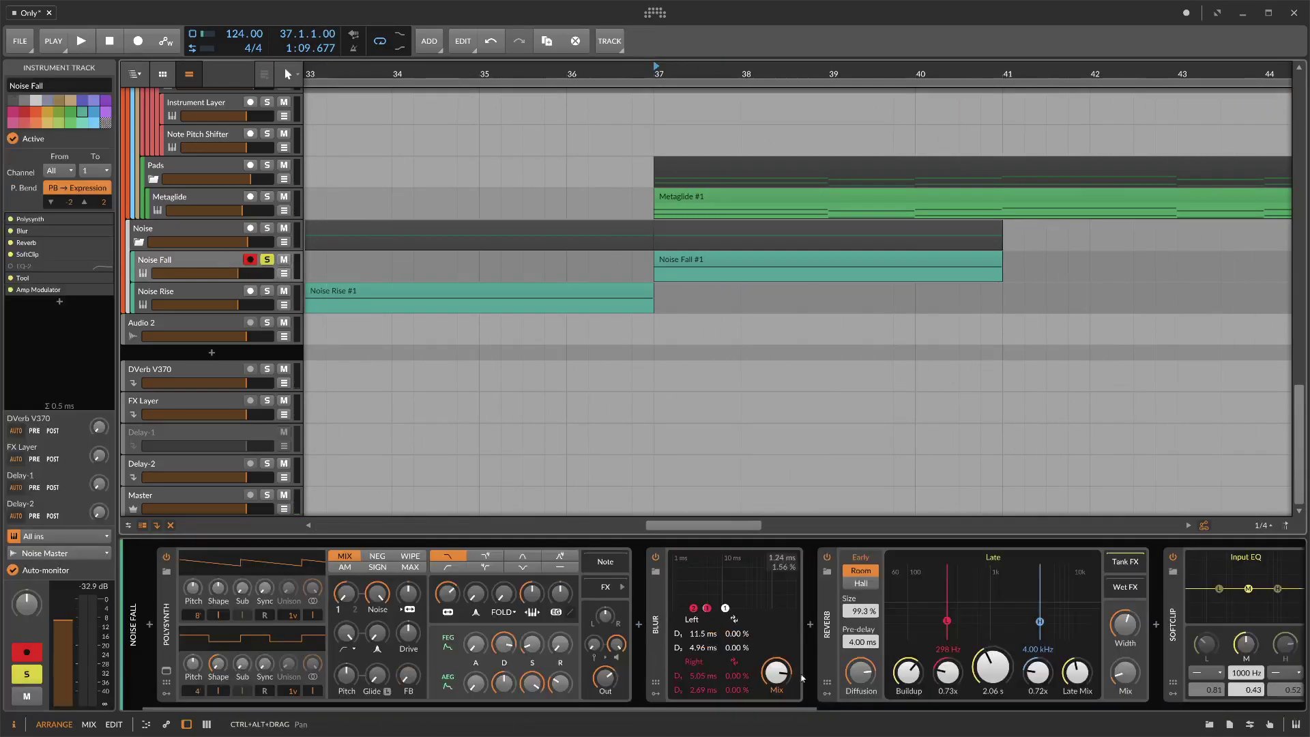
drag(778, 710, 1278, 710)
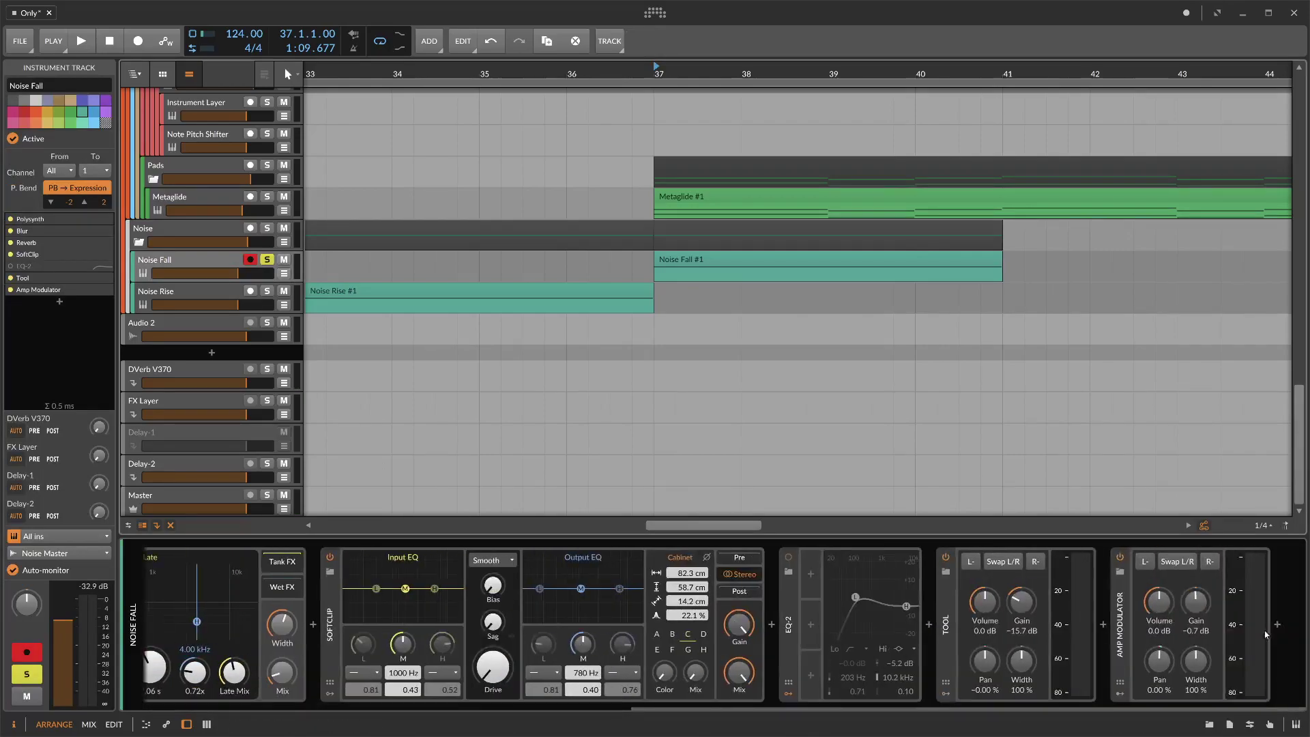
click(1117, 618)
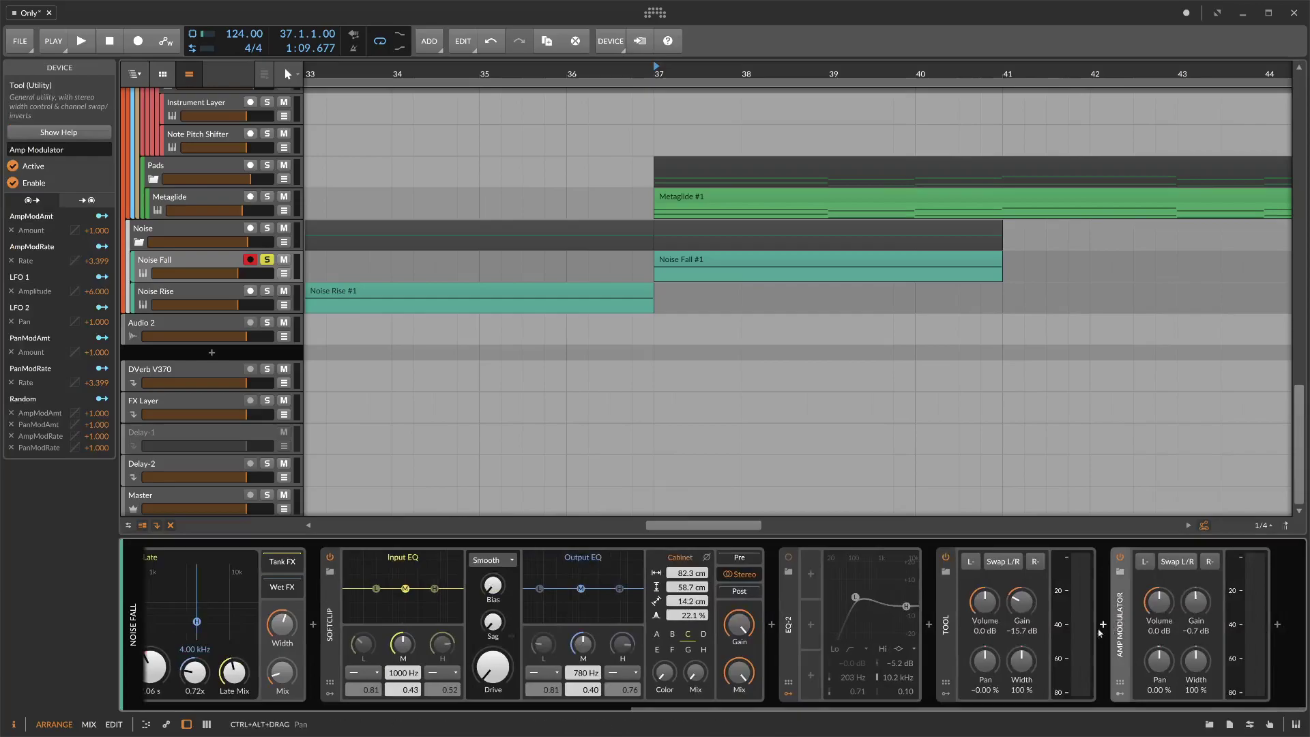
key(space)
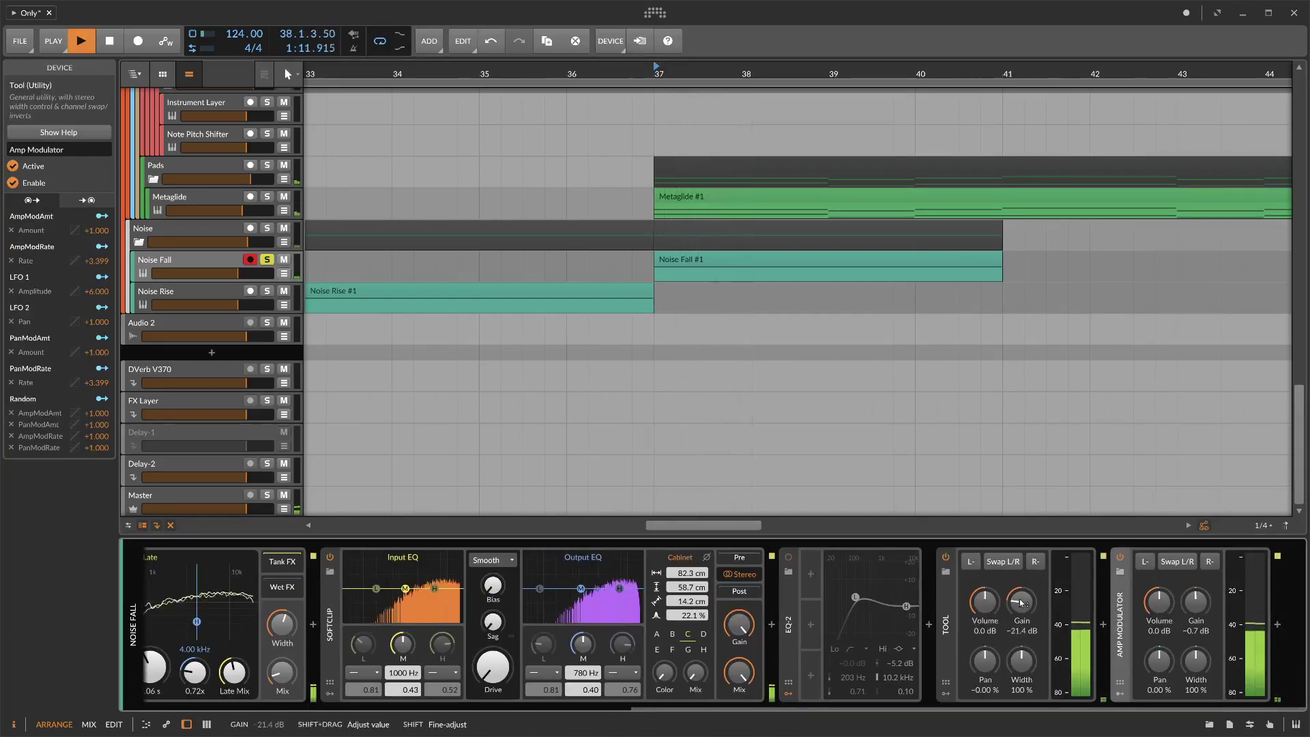
- Deactivate the SoftClip device on Noise Fall, collapse it and replay the track from bar 37
click(330, 623)
key(alt+a)
key(space)
key(space)
double_click(334, 624)
double_click(336, 623)
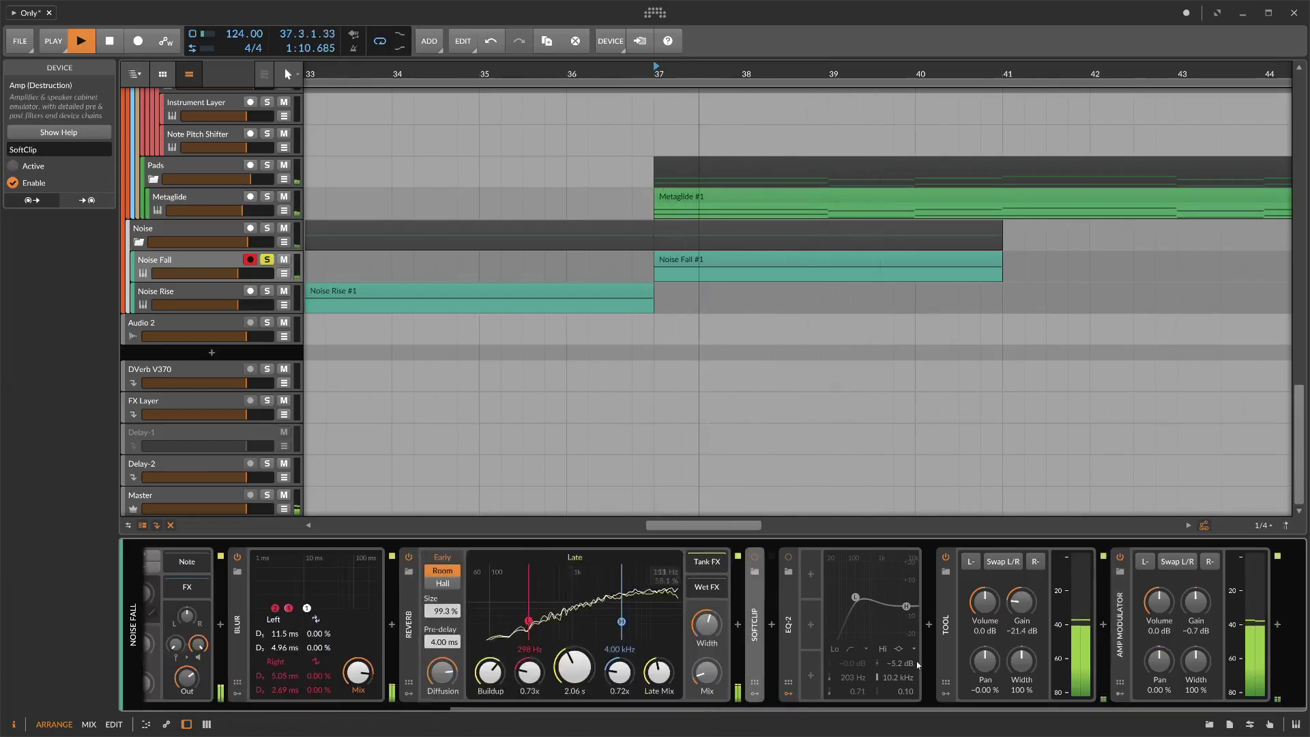
- Try activating EQ-2 on the Noise Fall track during playback
click(804, 638)
key(alt+a)
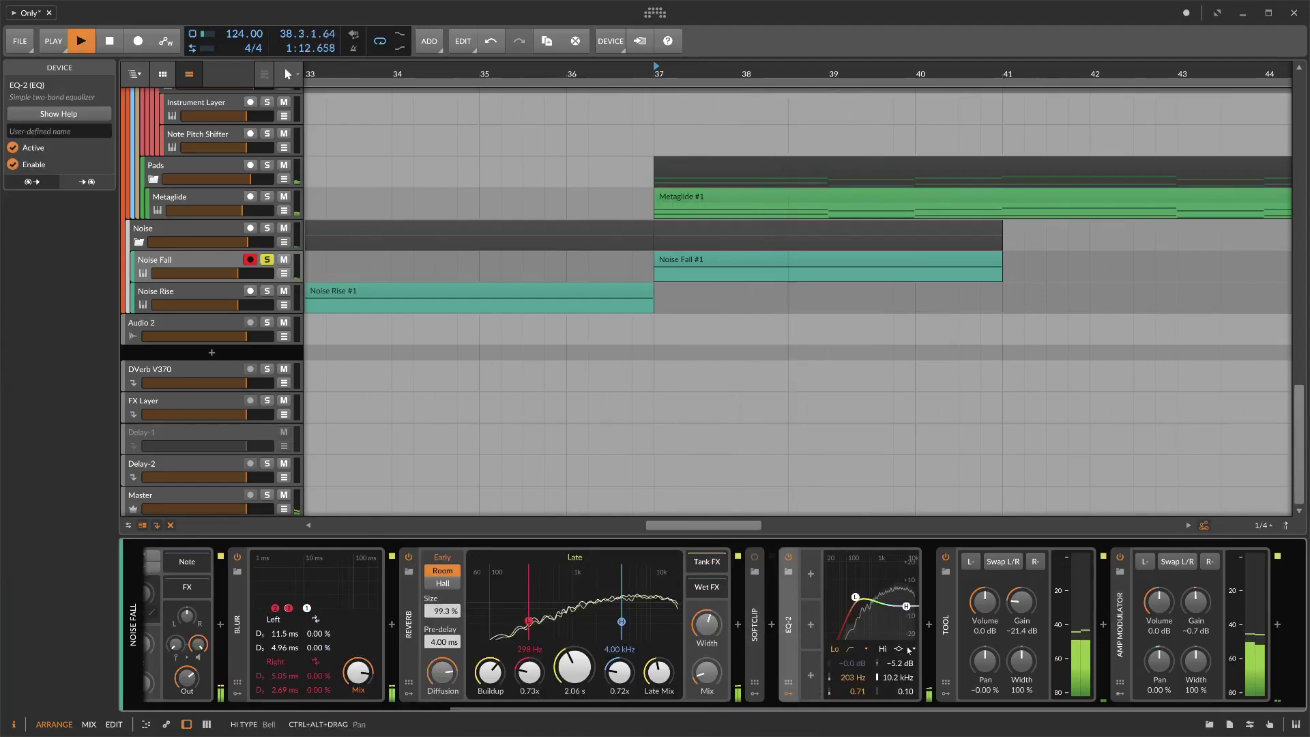
click(898, 648)
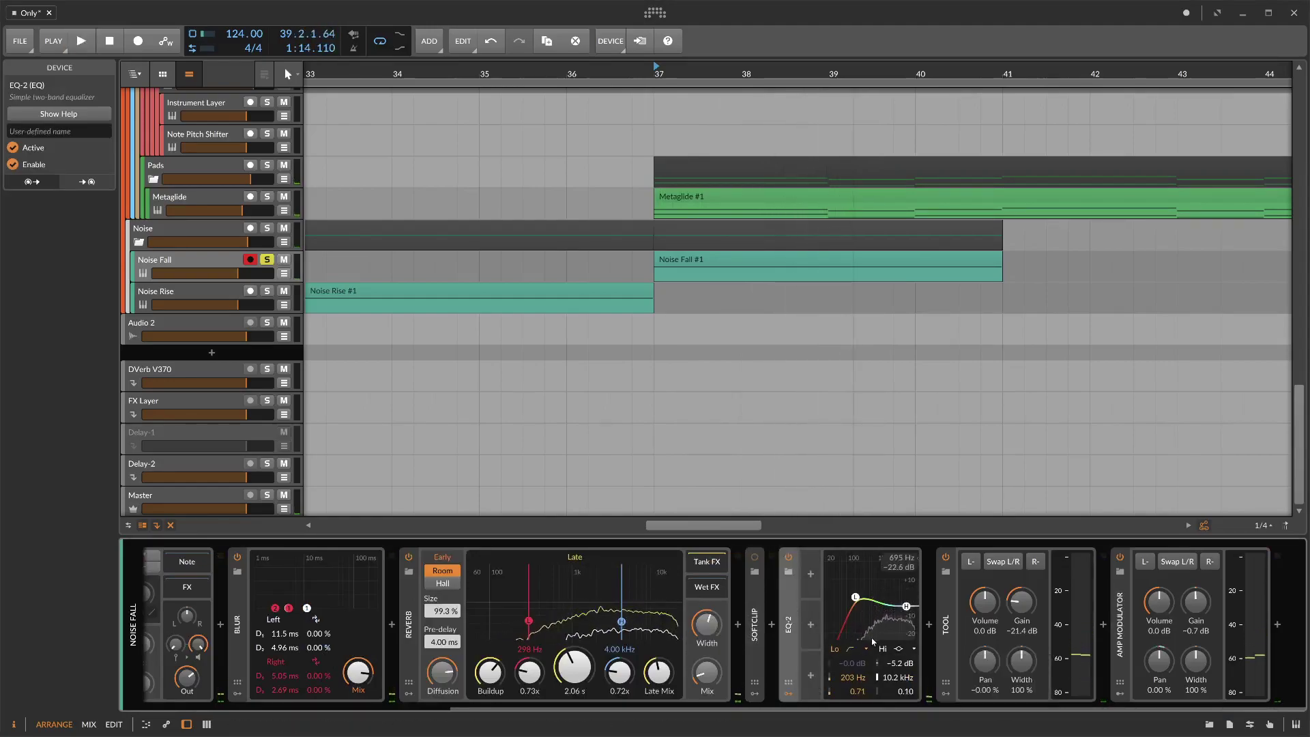
key(alt+a)
- Lower Noise Fall's Tool gain to -24.3 dB, then unsolo the track and play it in the full mix
drag(1021, 602, 1021, 611)
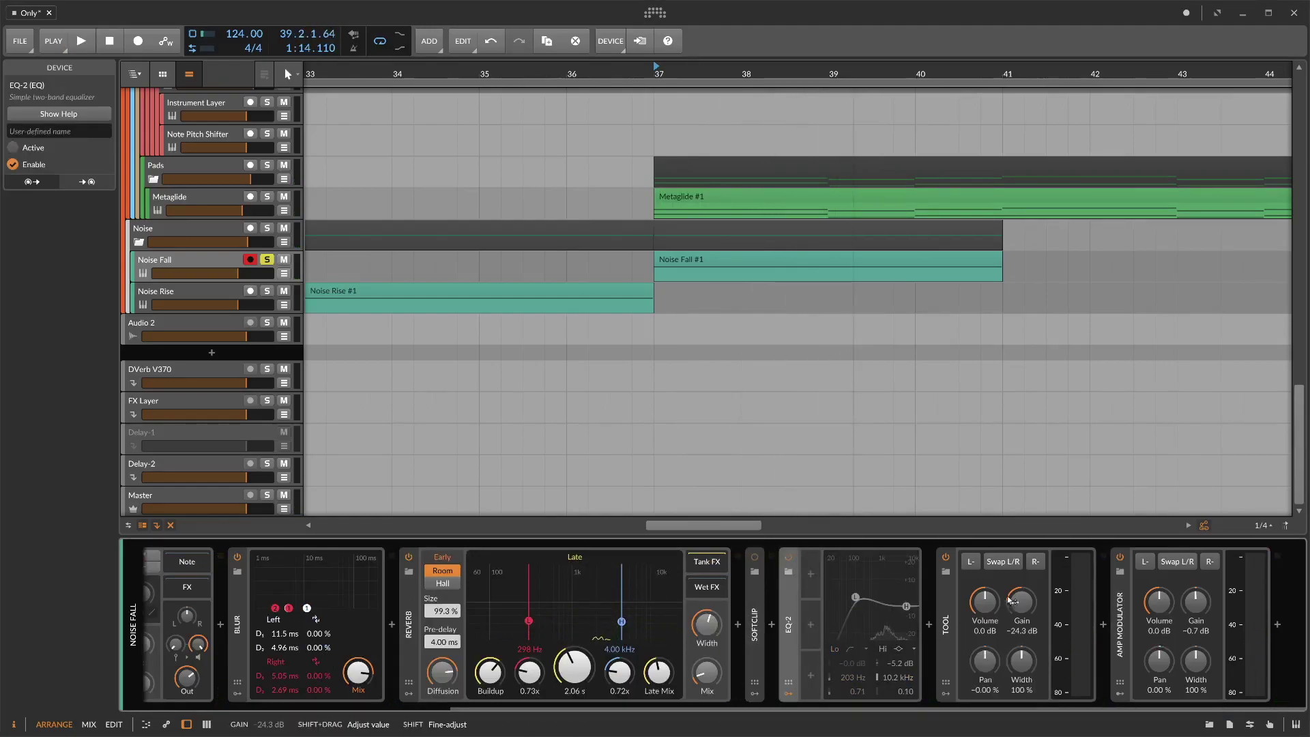
key(space)
key(space)
click(267, 259)
key(space)
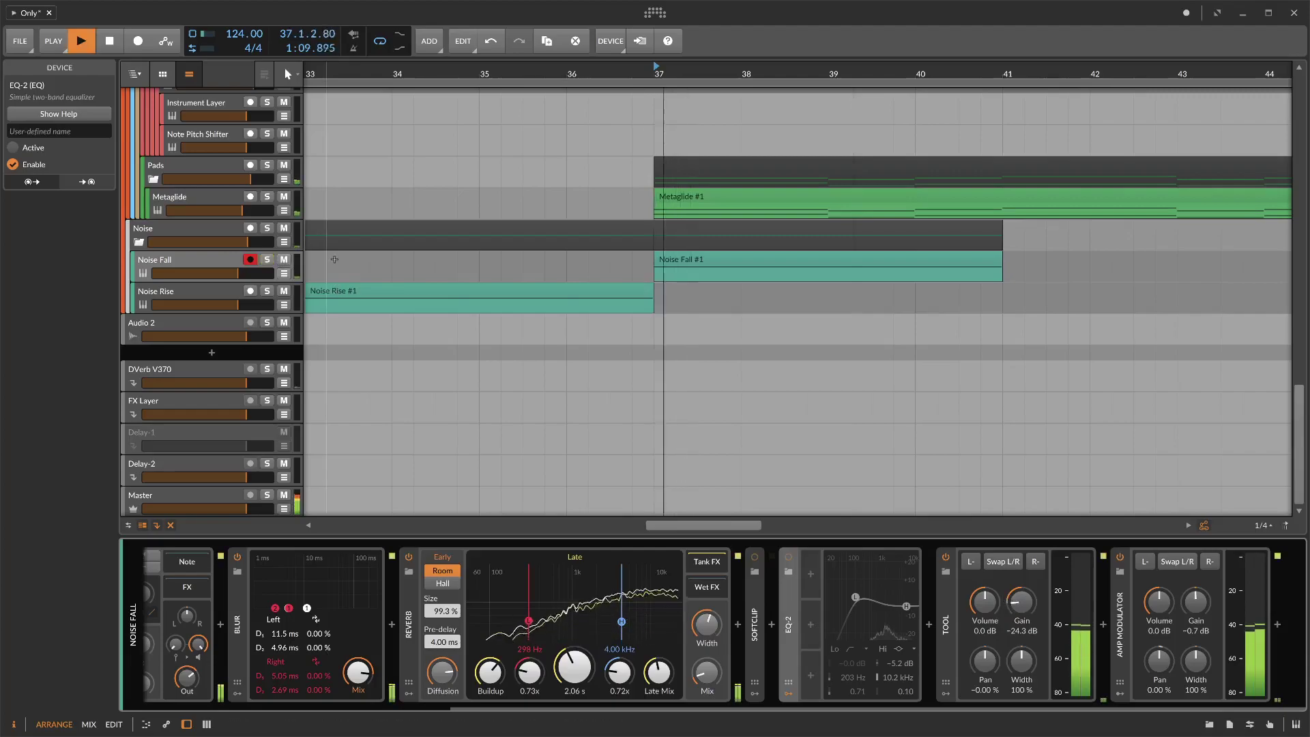
- Examine the arrangement around bars 37 to 53 while playing the full mix, then replay from bar 37
scroll(783, 713, left, 3)
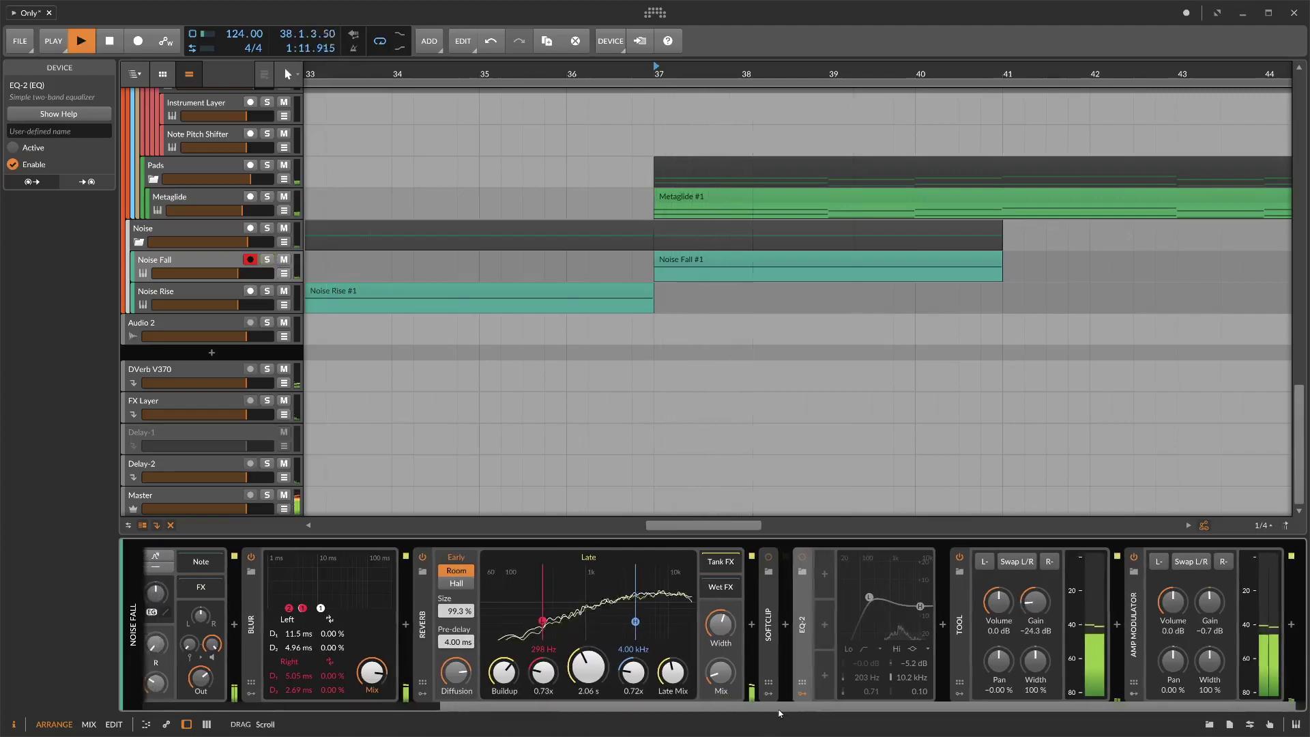
drag(736, 71, 751, 21)
drag(866, 337, 1000, 436)
scroll(1024, 492, up, 10)
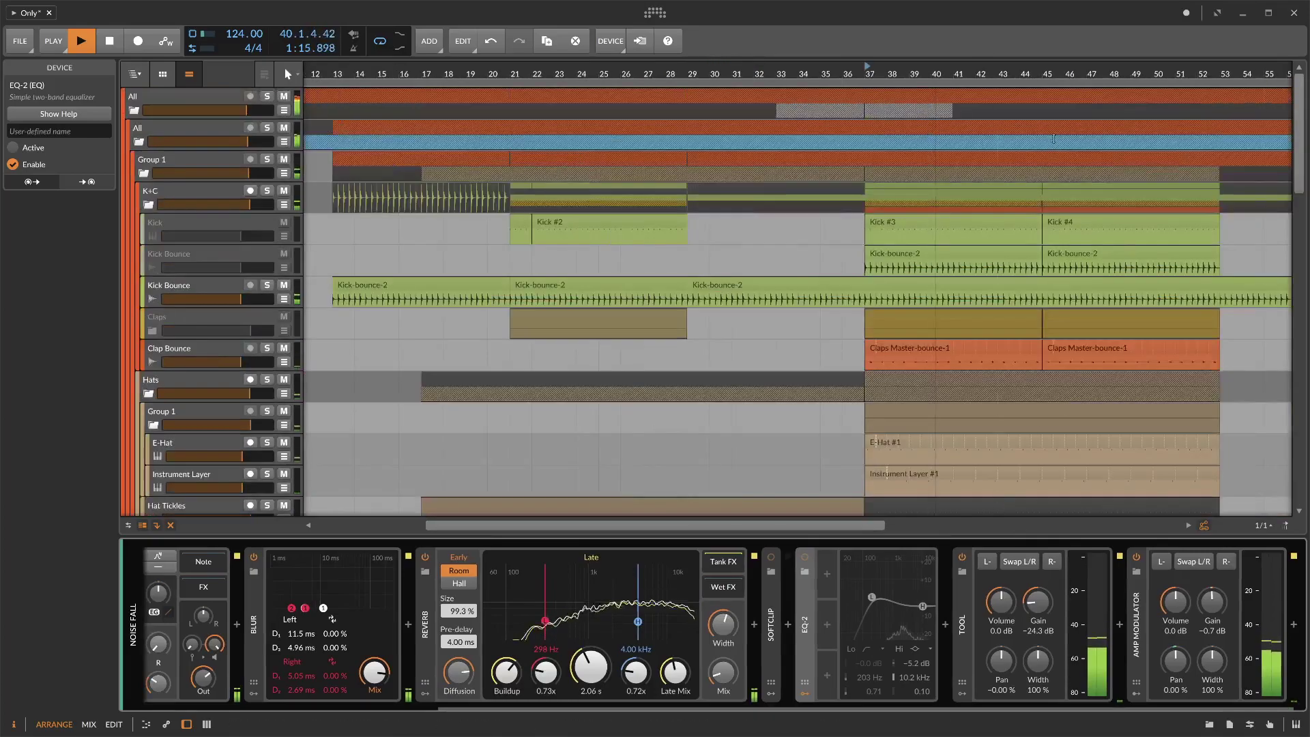
drag(1044, 72, 969, 41)
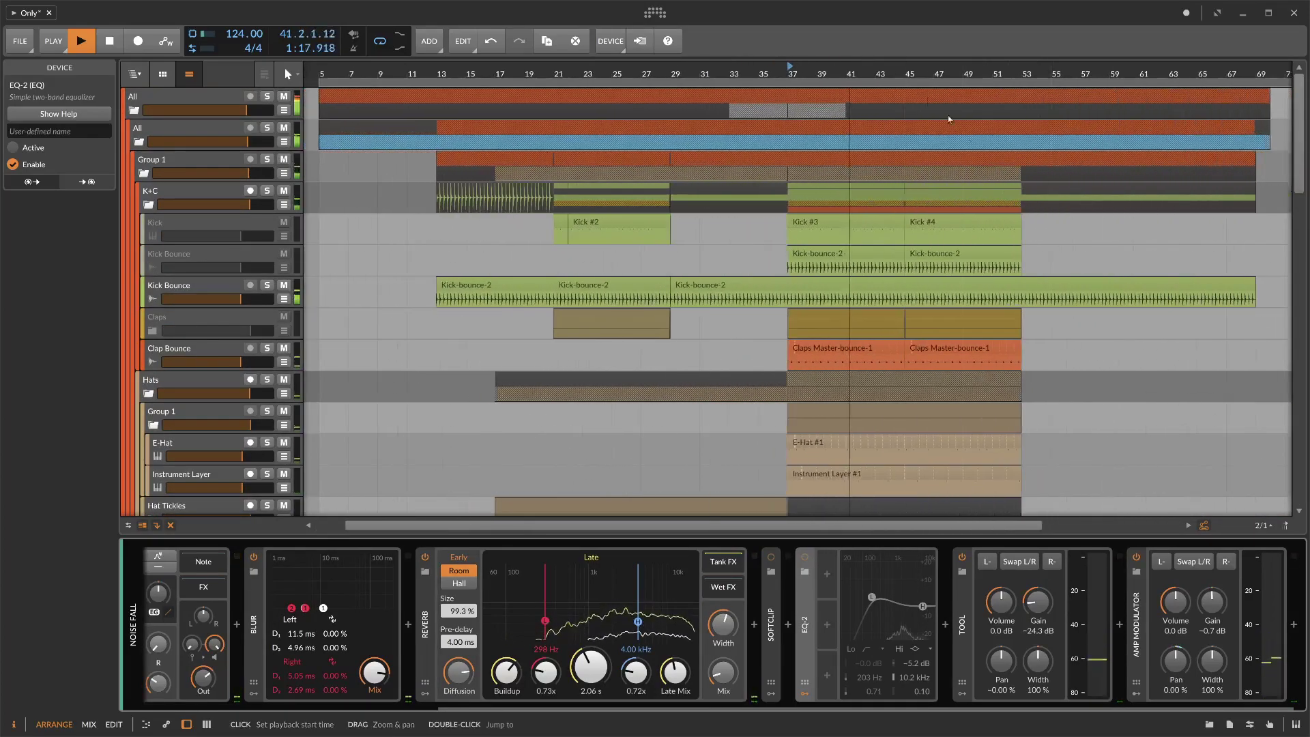
scroll(1027, 299, down, 15)
scroll(1027, 299, up, 10)
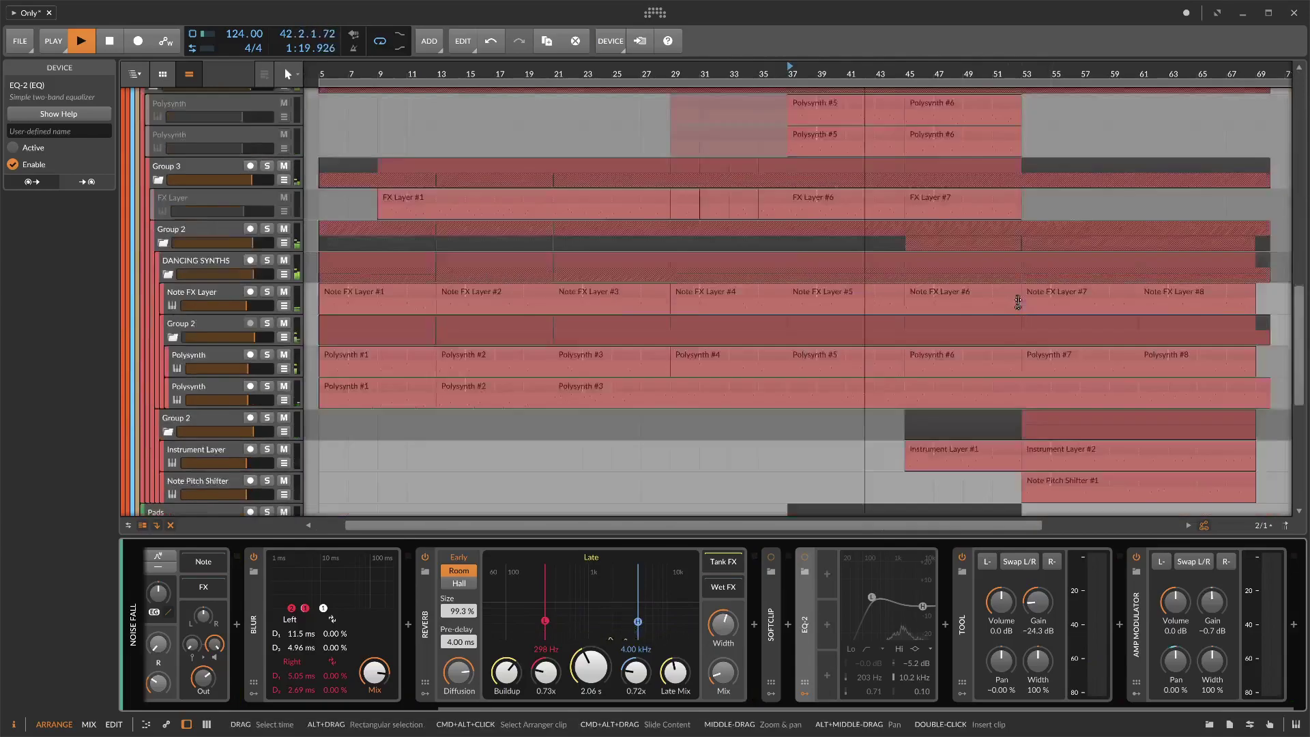
key(space)
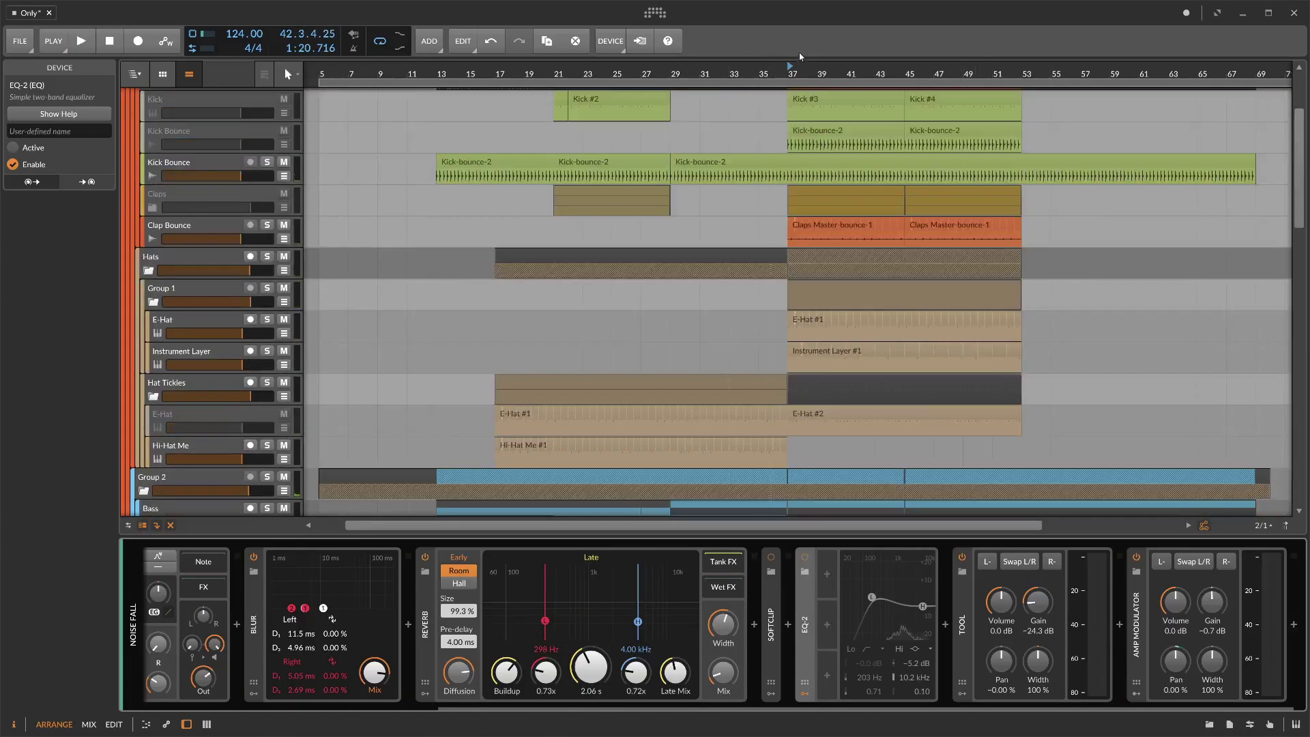
key(space)
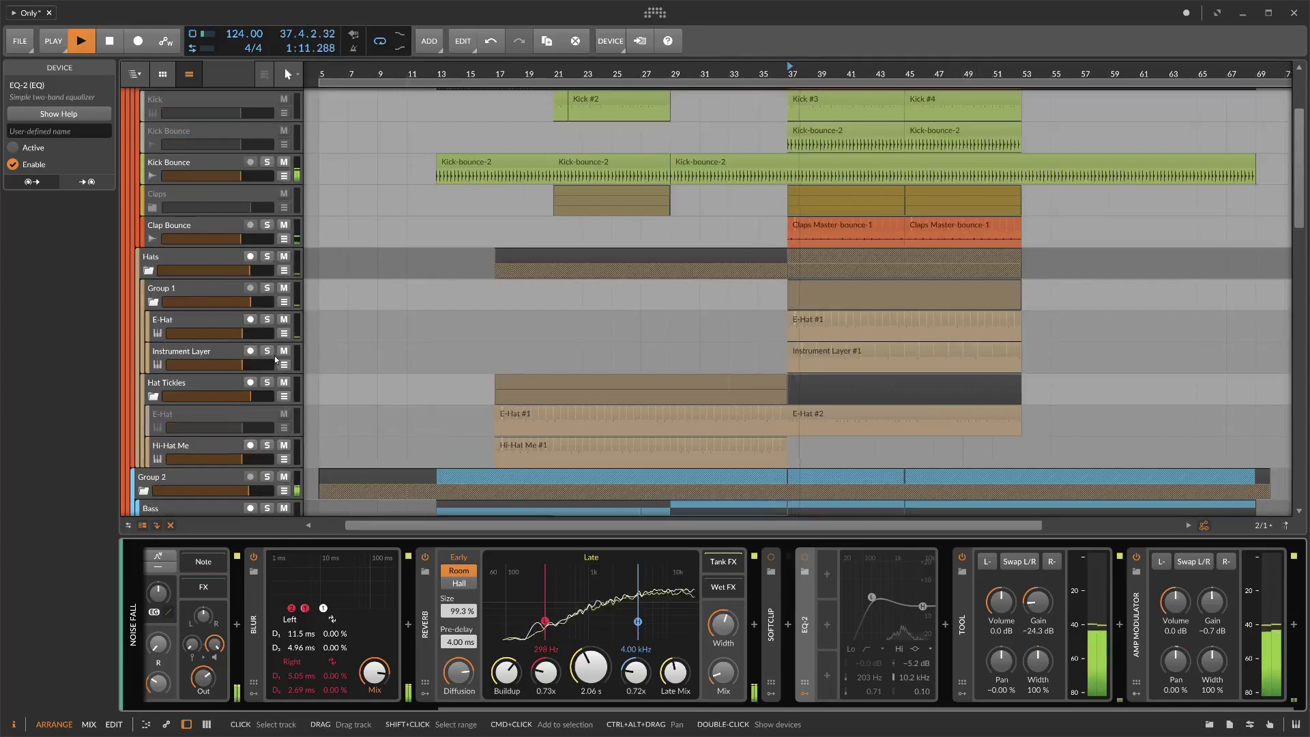
- Stop playback and trim the start of the Instrument Layer #1 hat clip to bar 45
key(space)
drag(798, 357, 891, 357)
click(892, 359)
drag(968, 74, 969, 140)
key(ctrl+z)
drag(427, 358, 774, 360)
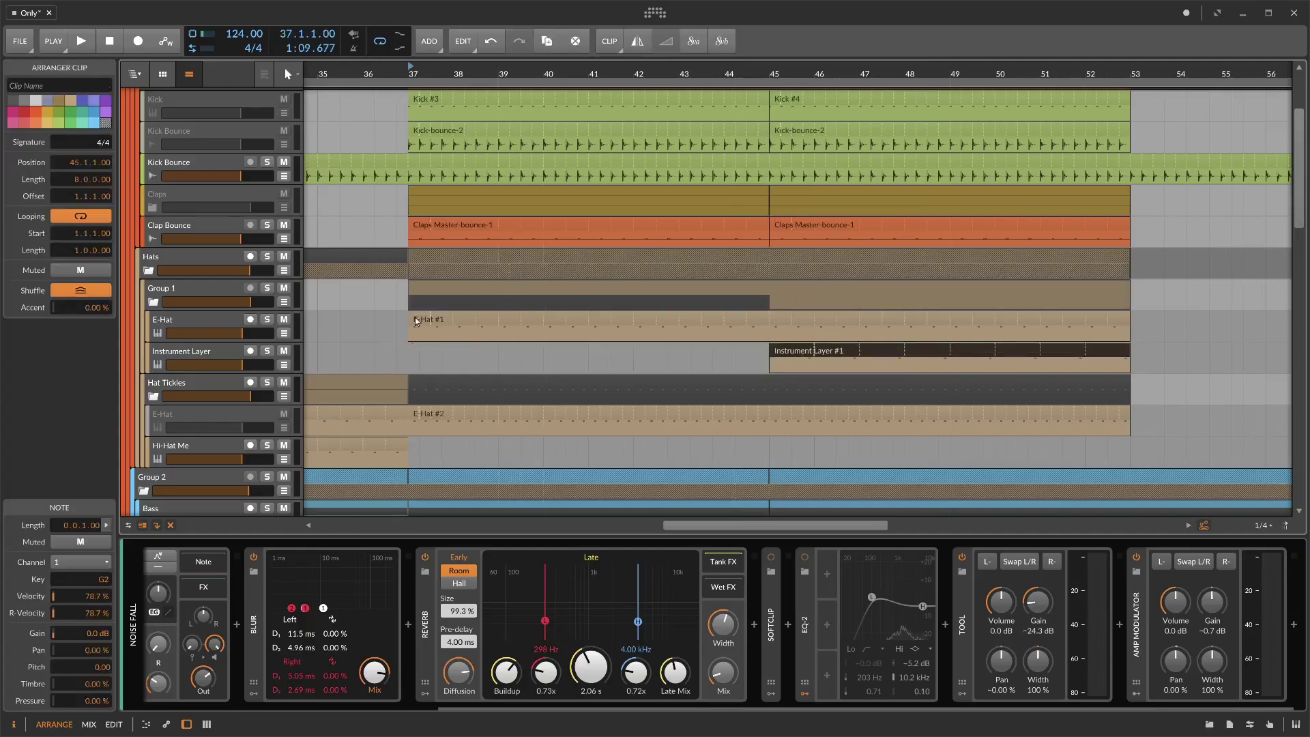
- Trim the start of the E-Hat #1 clip in Group 1 to bar 41 and play from bar 37
drag(408, 315, 635, 315)
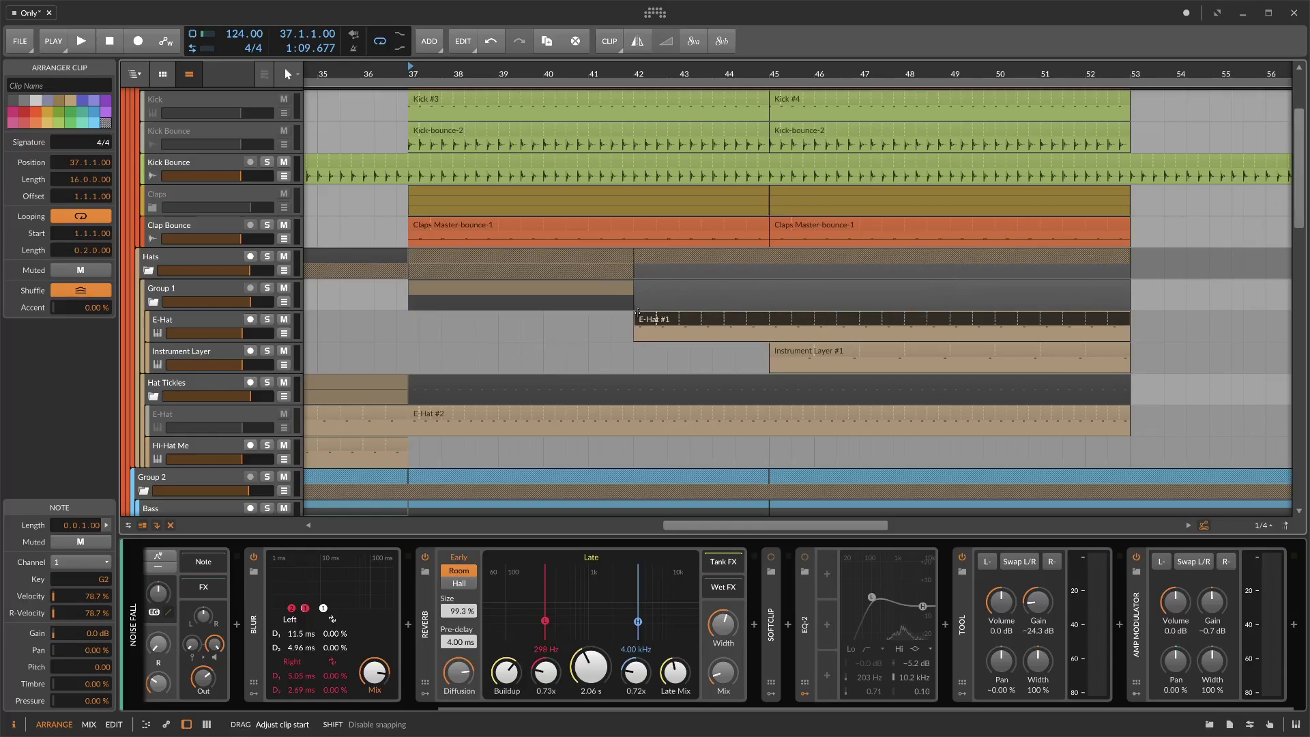
click(567, 319)
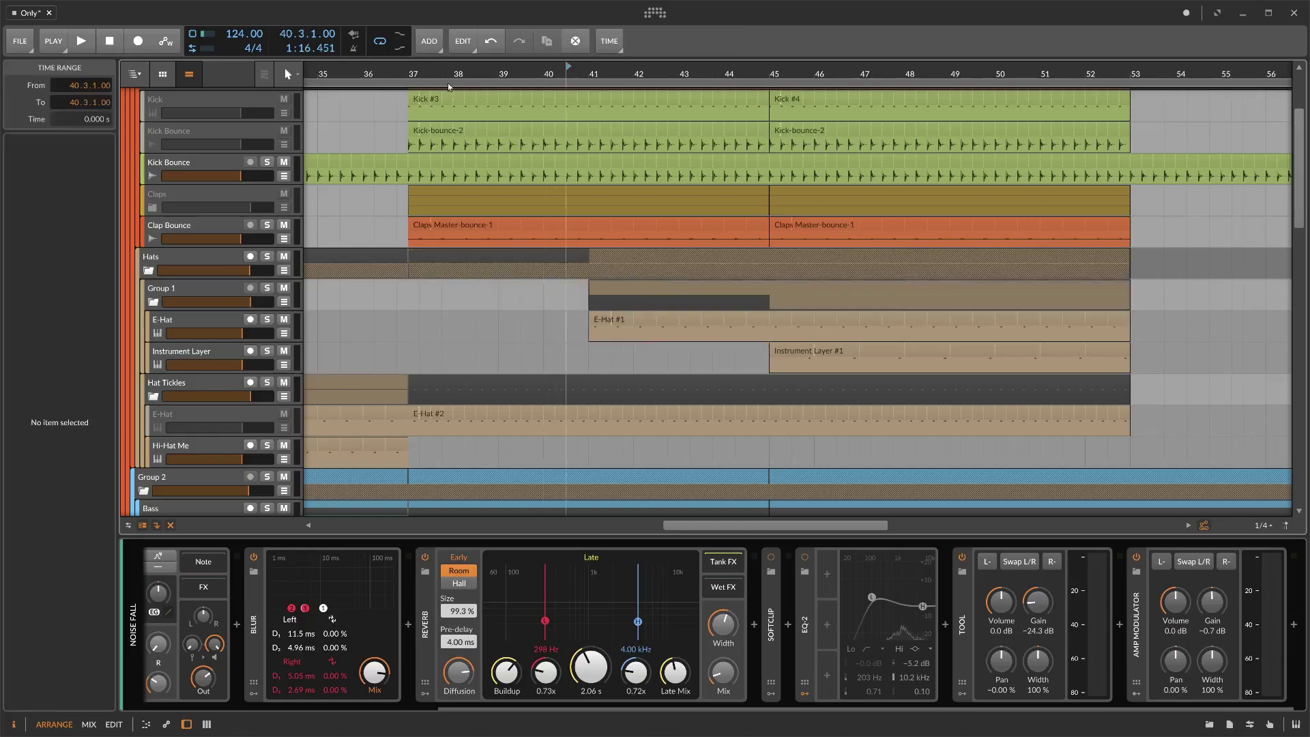
key(space)
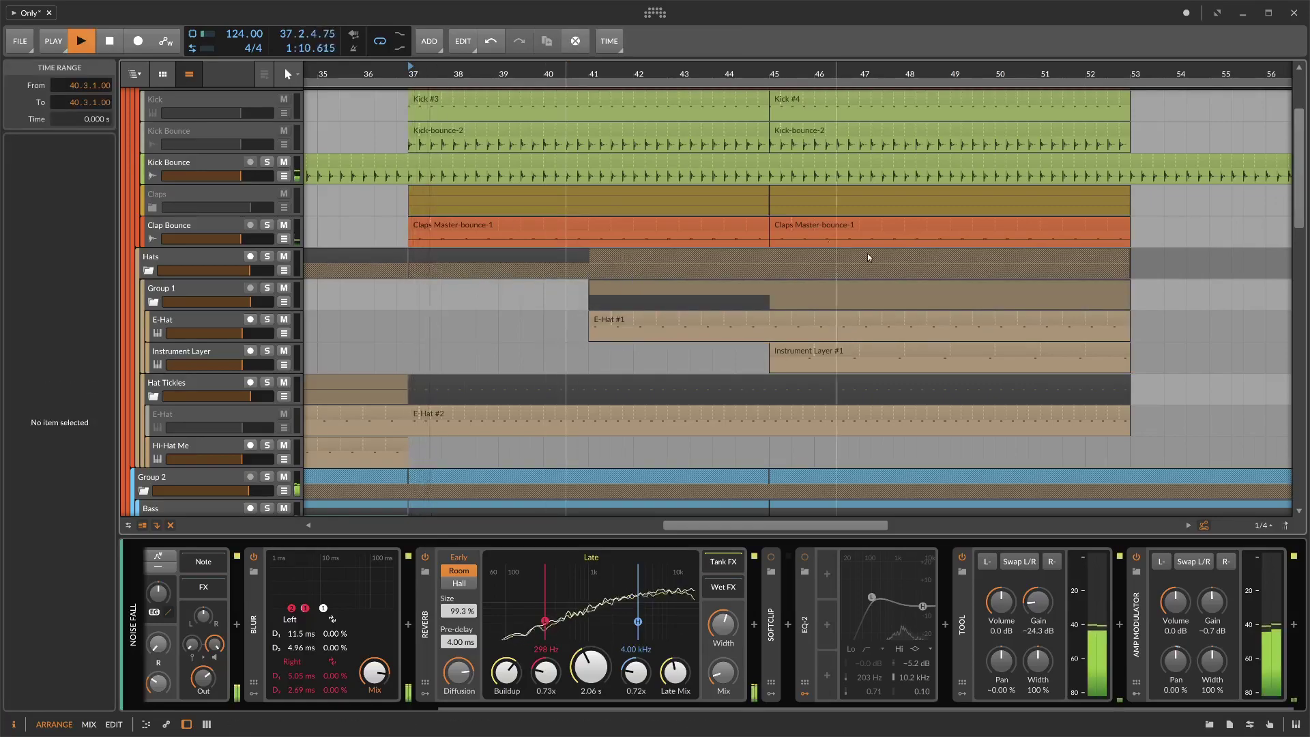
scroll(779, 456, down, 10)
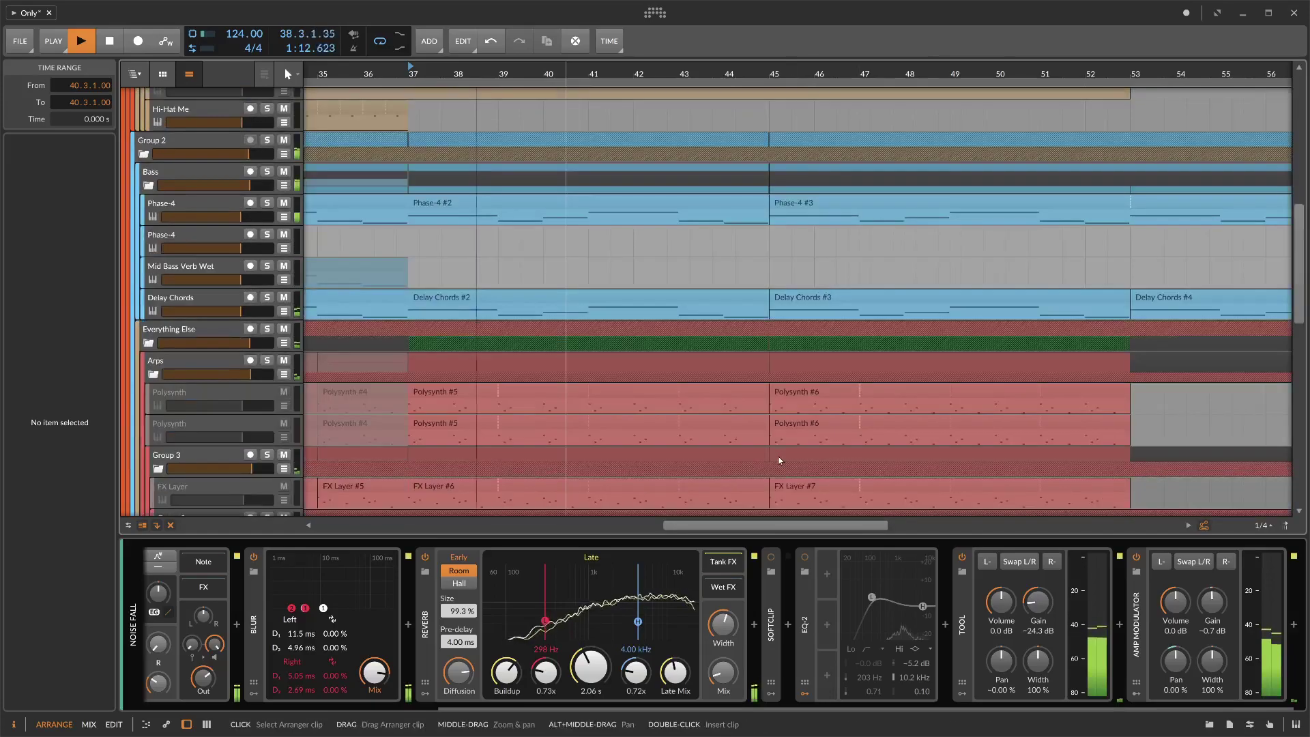
- Trim the start of the E-Hat #1 clip in Group 1 to bar 45 and play from just before it
scroll(782, 478, up, 10)
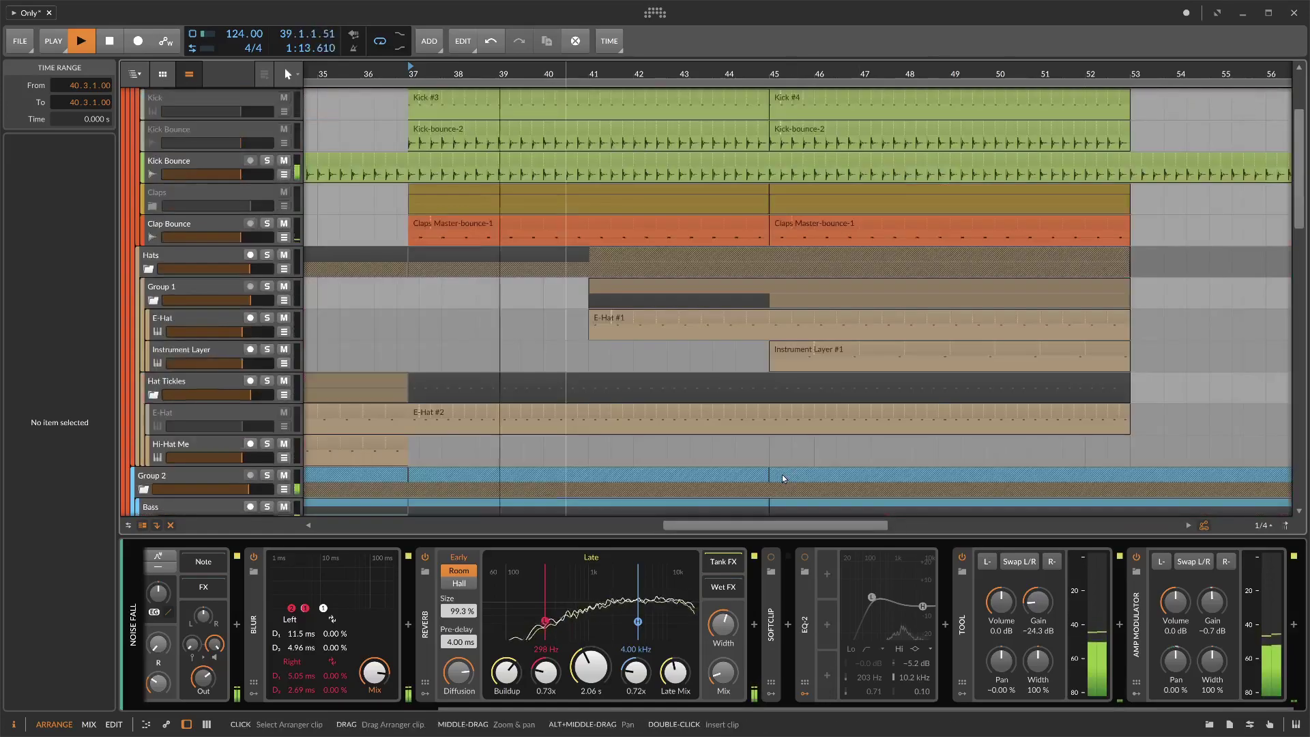
mouse_move(588, 314)
mouse_down()
mouse_move(770, 316)
mouse_move(1140, 358)
mouse_move(769, 347)
mouse_up()
click(756, 333)
drag(780, 71, 748, 26)
scroll(819, 280, up, 3)
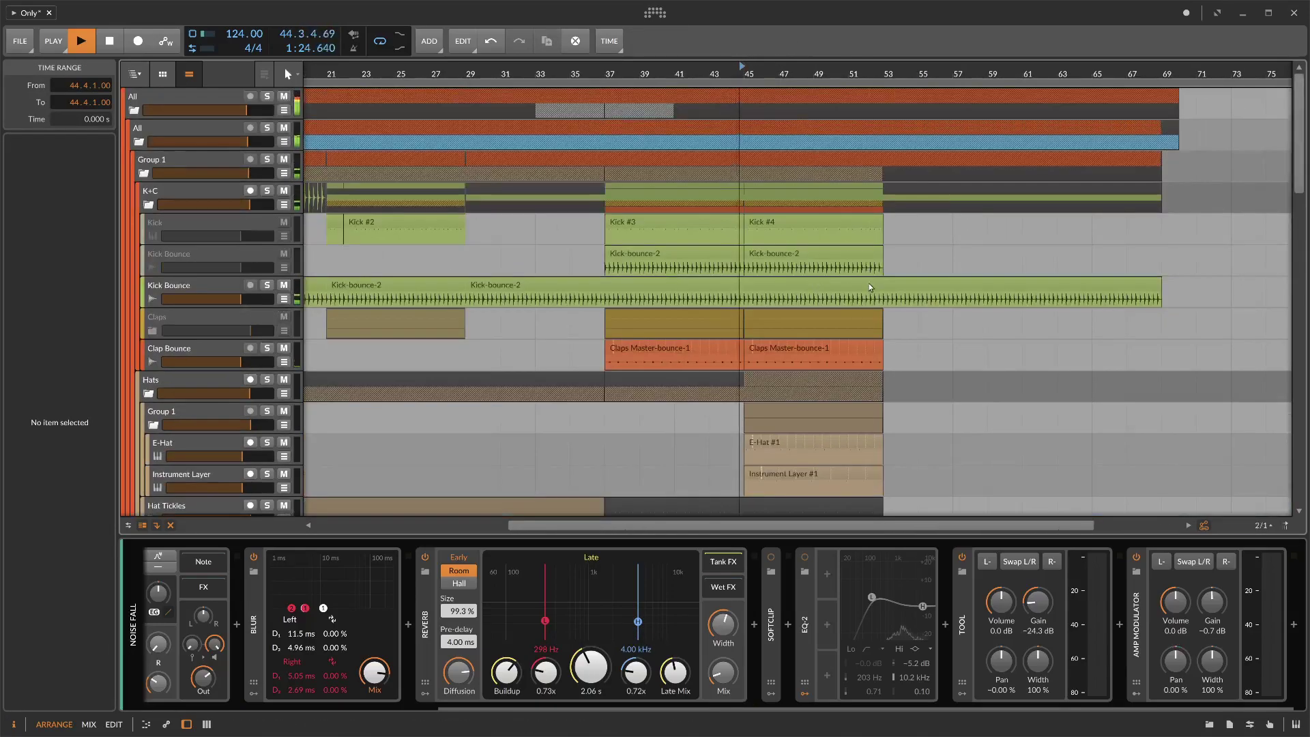
- Look over the drum and bass tracks during playback and save the project
scroll(869, 284, down, 3)
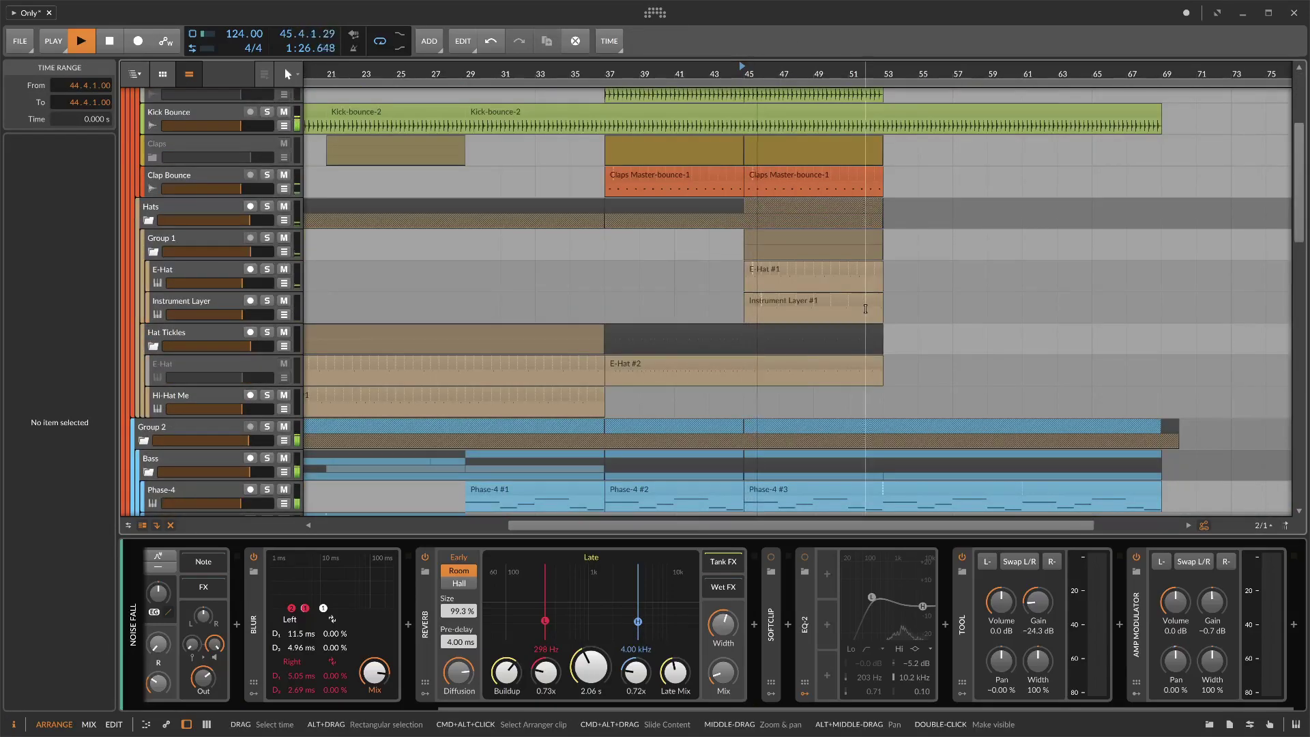
scroll(864, 313, down, 3)
scroll(865, 317, up, 6)
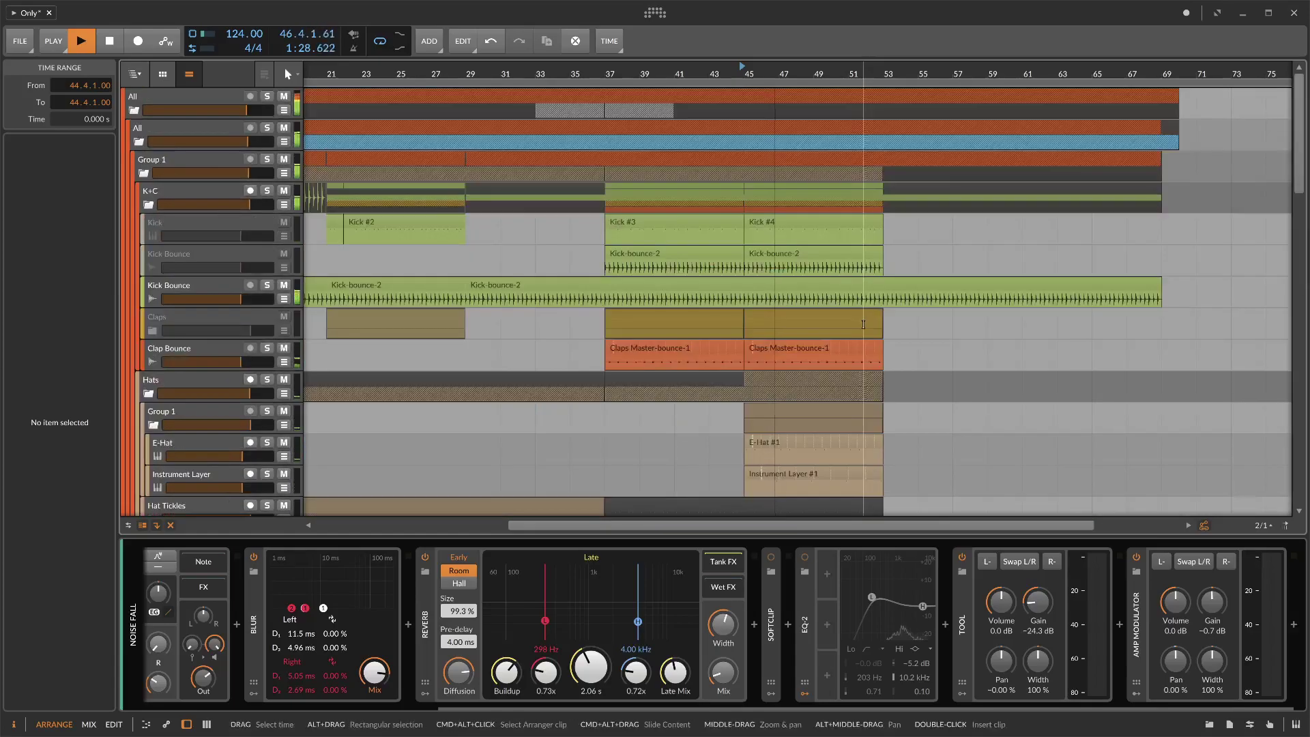
key(ctrl+s)
- Trim the start of the Instrument Layer #1 hat clip to bar 49 and play from there
scroll(853, 355, down, 2)
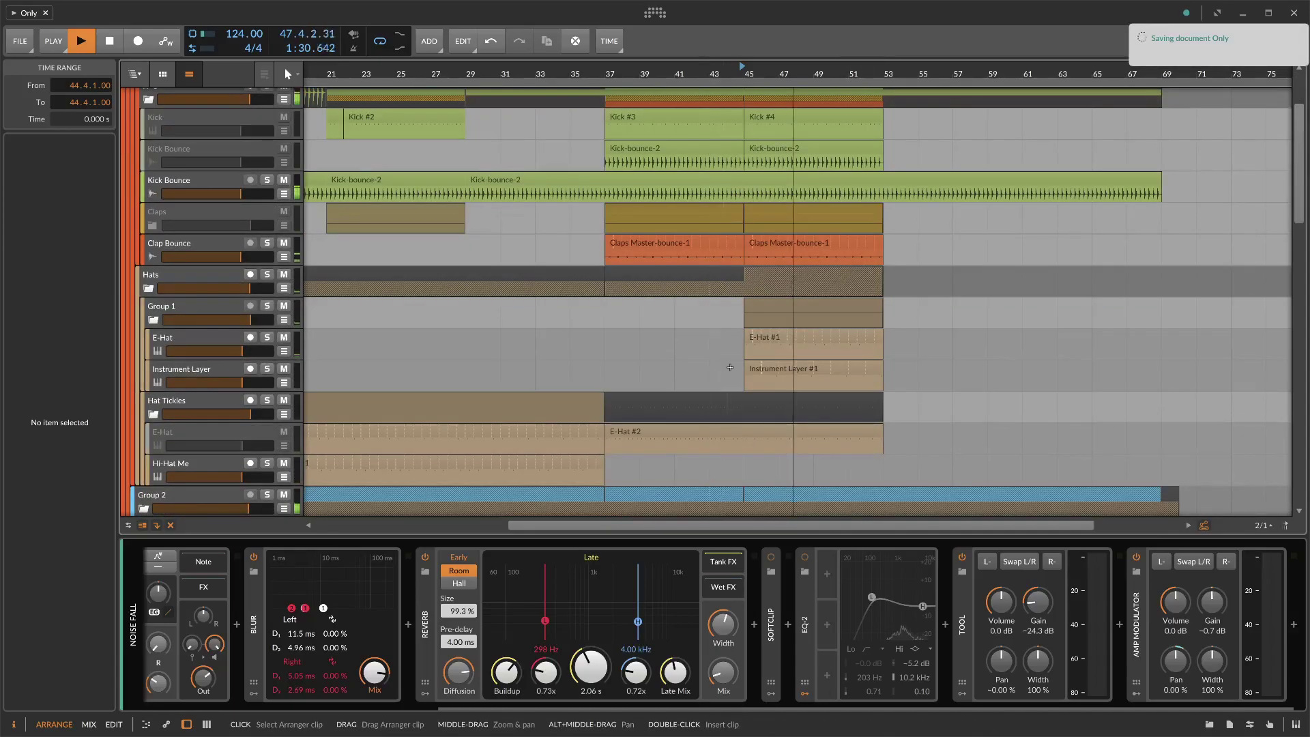
drag(745, 366, 812, 369)
click(806, 372)
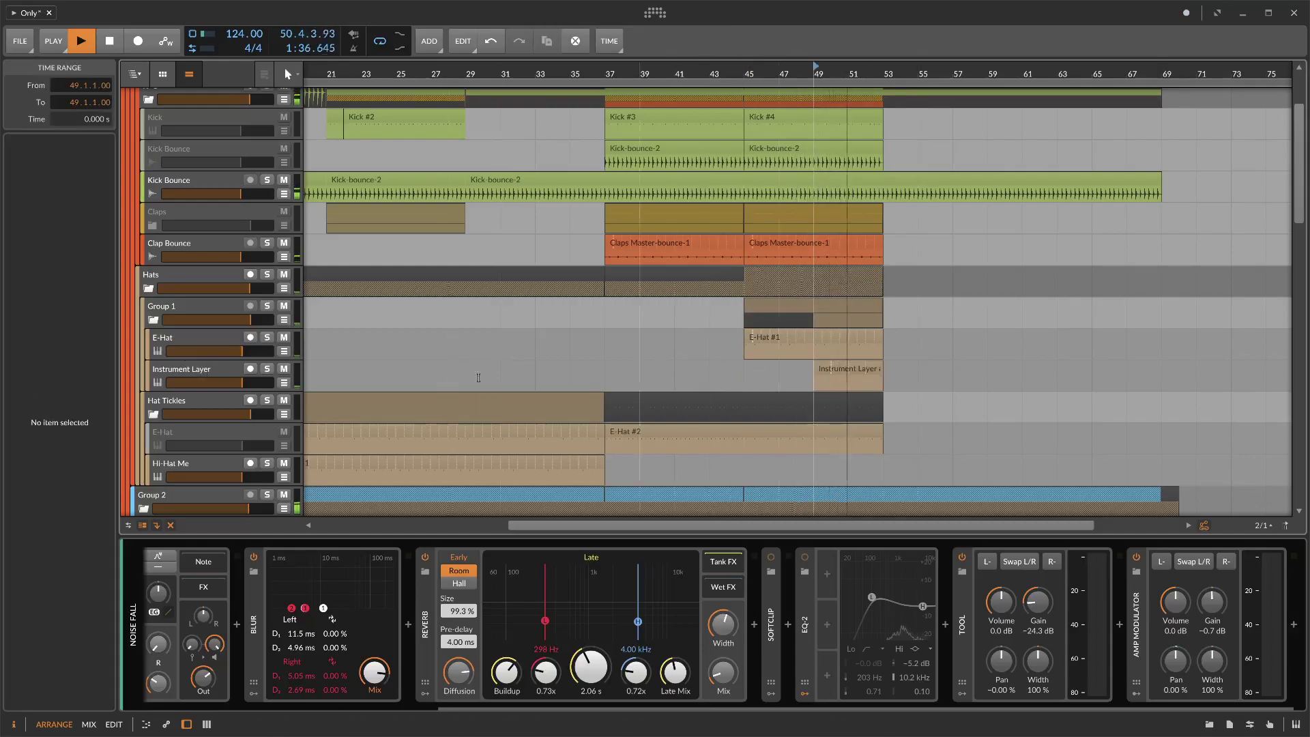
- Inspect the hat Instrument Layer's devices, then examine the synth, pad and noise tracks around bars 37 to 69 during playback
click(209, 371)
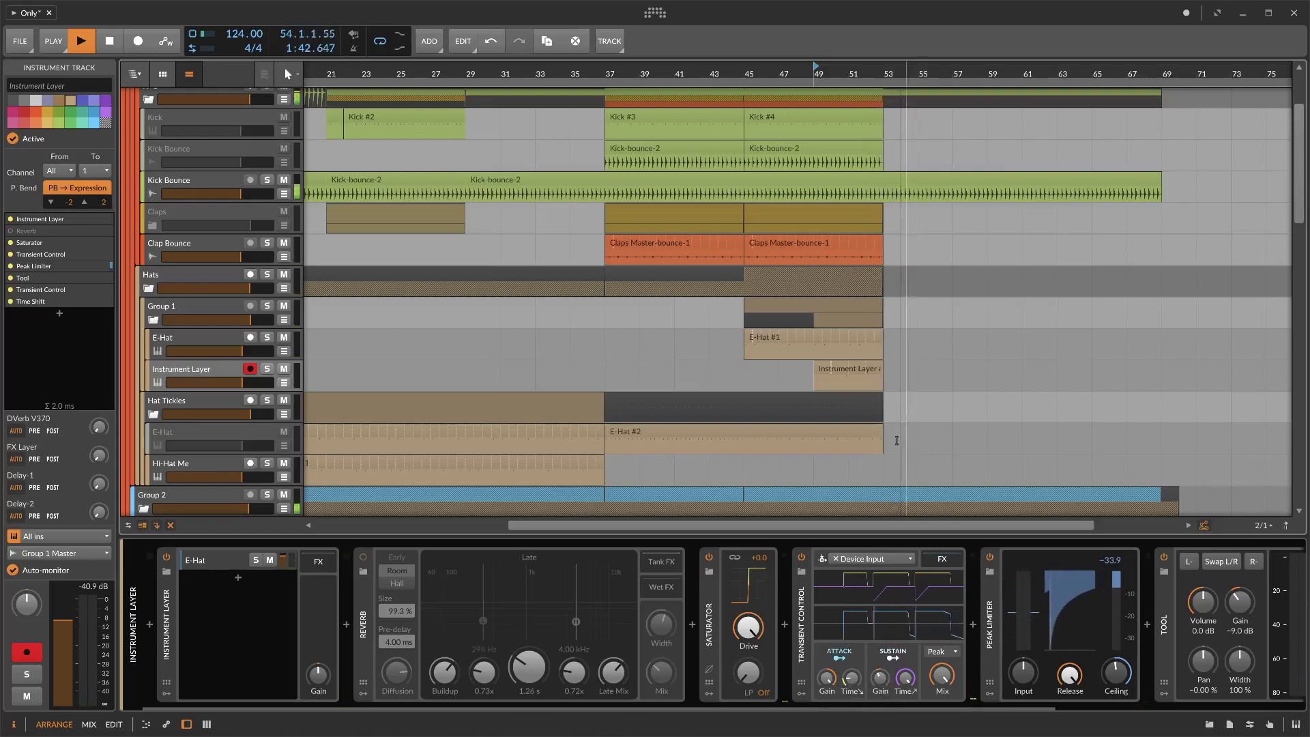
drag(1116, 673, 1117, 674)
scroll(1147, 265, down, 10)
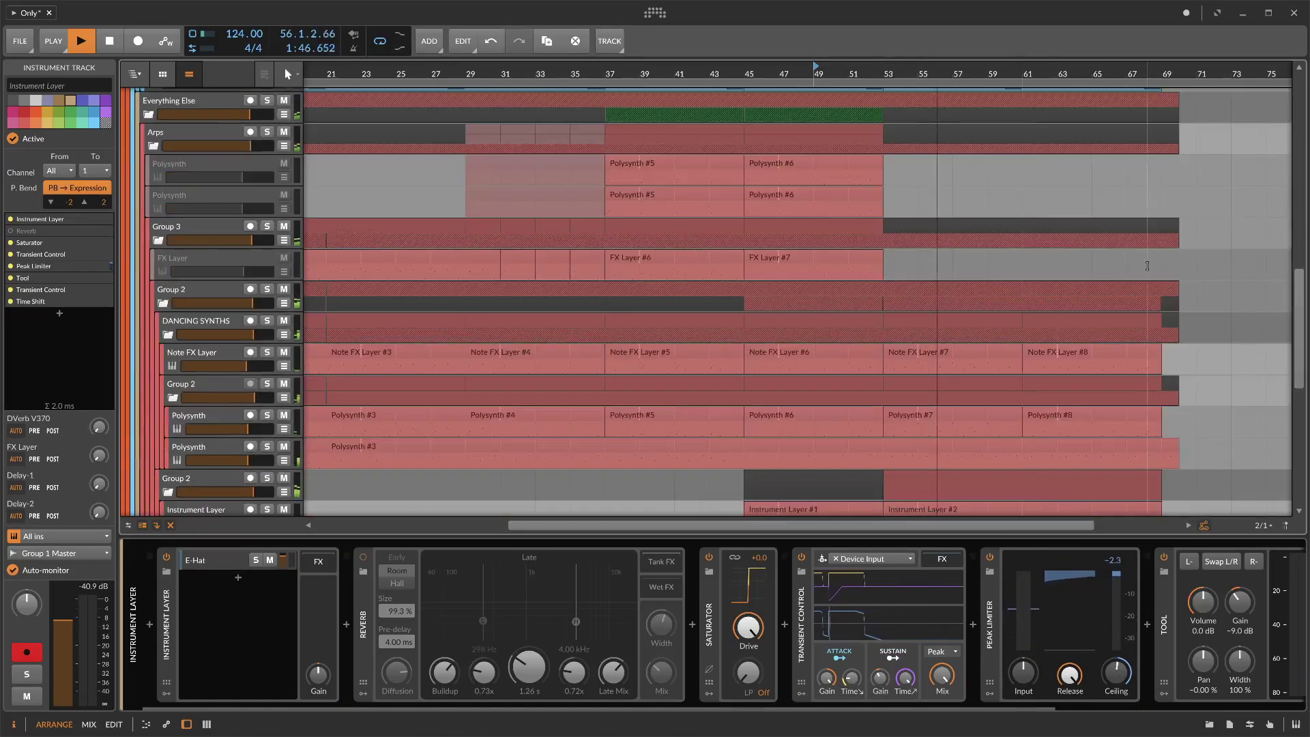
ctrl+scroll(1147, 266, down, 3)
scroll(1128, 101, down, 5)
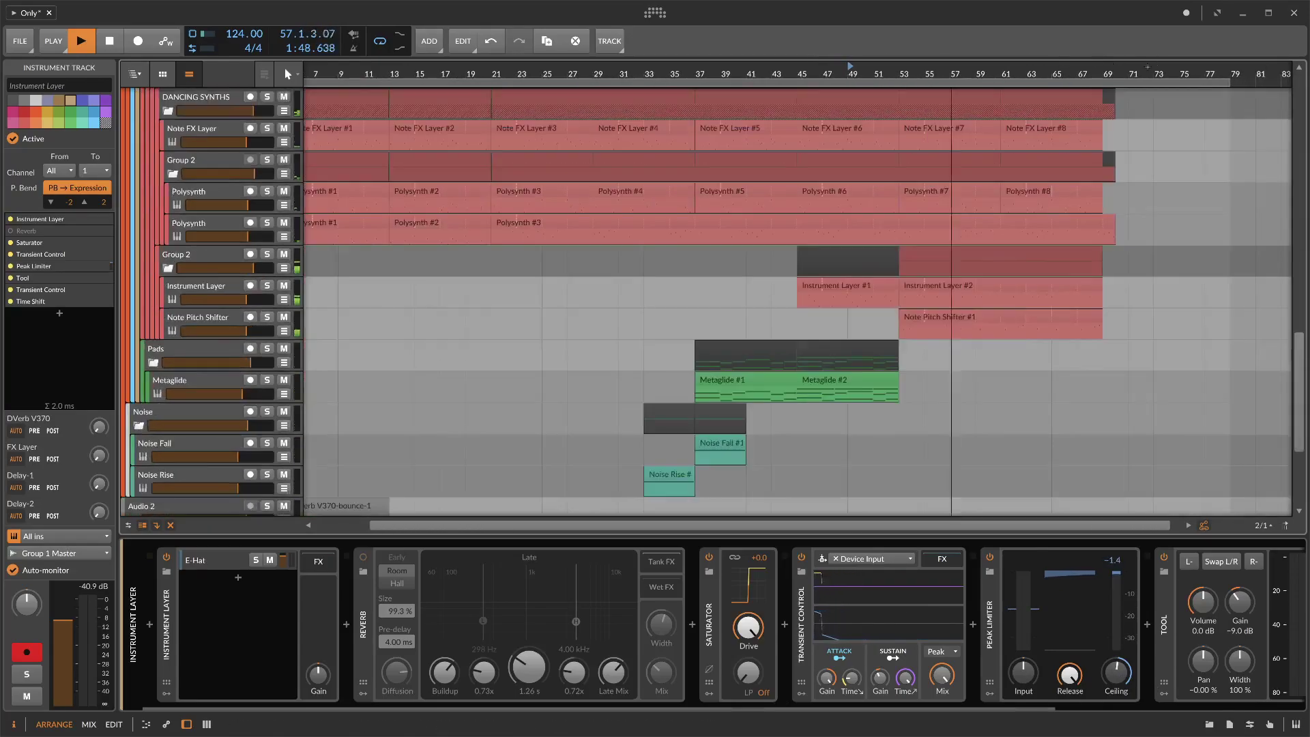
drag(1030, 63, 1031, 117)
scroll(1003, 218, up, 3)
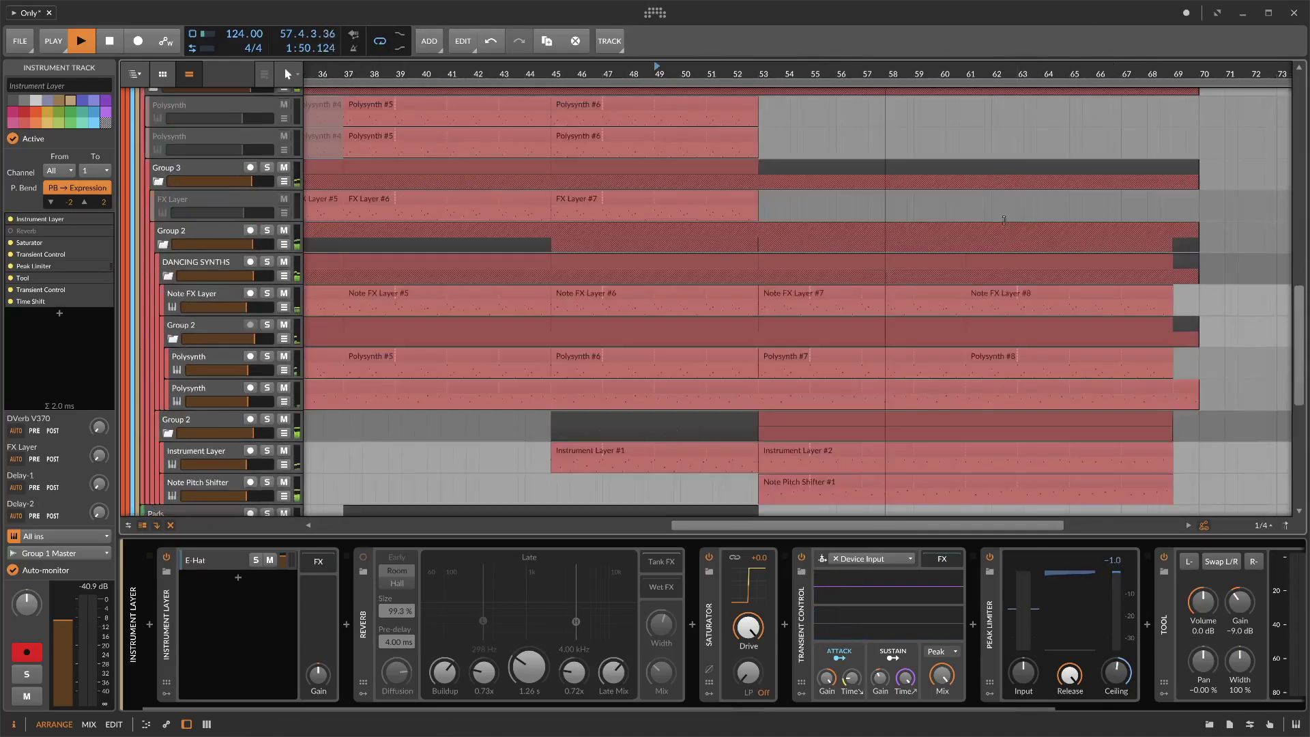
scroll(535, 416, down, 3)
- Stop playback and duplicate the synth Instrument Layer track below DANCING SYNTHS
click(267, 346)
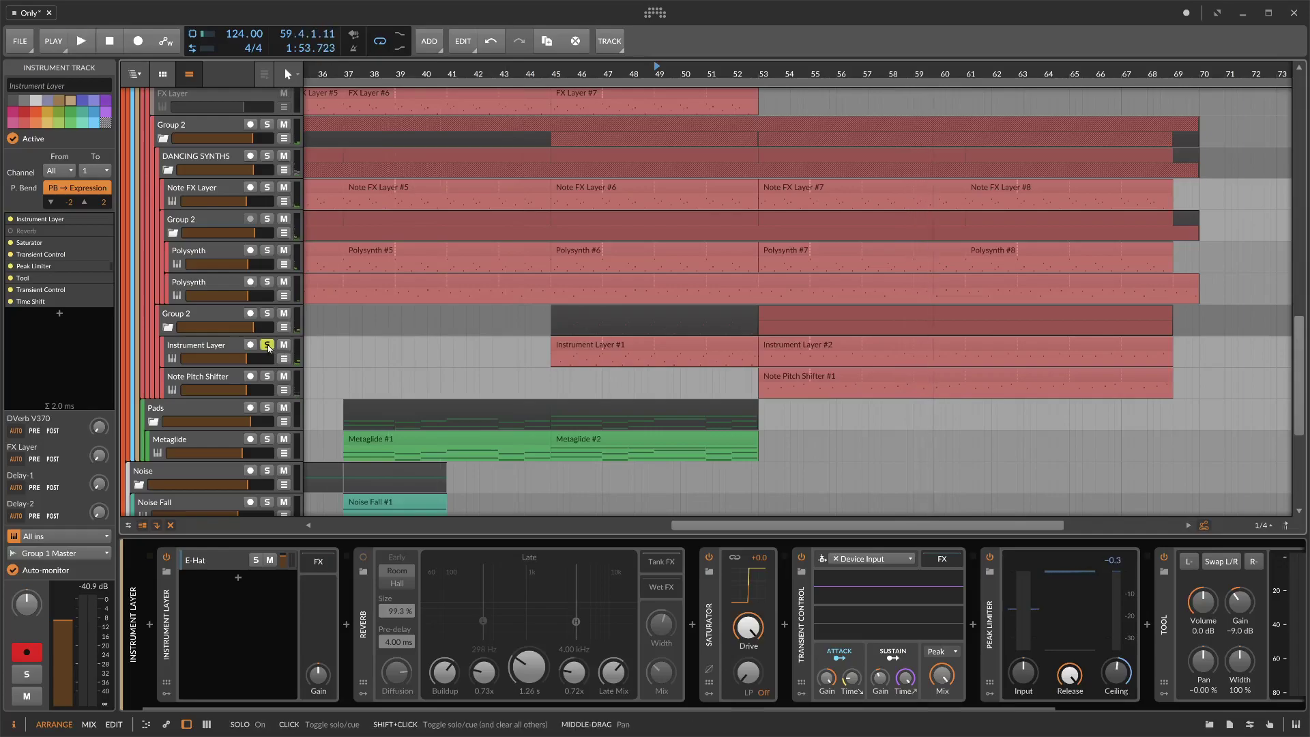
click(221, 345)
key(ctrl+d)
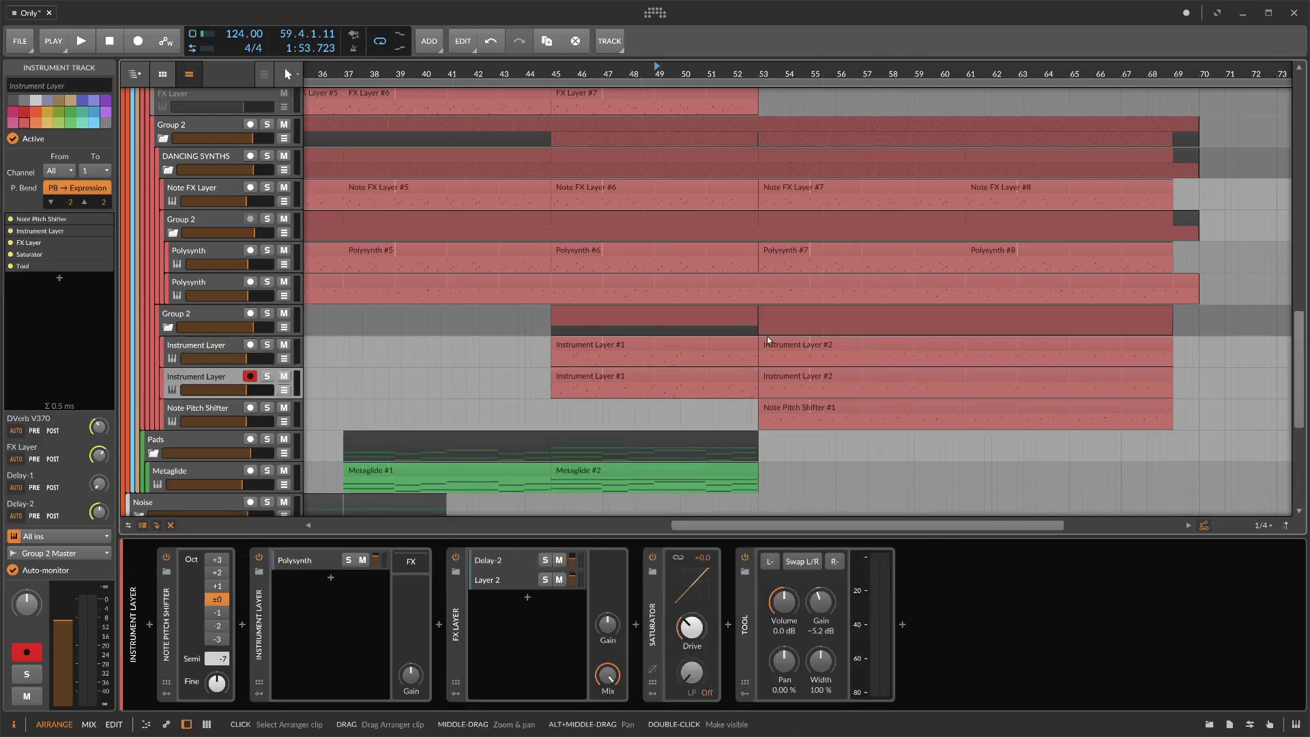
- Mute Instrument Layer #2 on the original track and Instrument Layer #1 on the duplicate, then audition the duplicate from bar 53
click(772, 344)
click(600, 378)
key(alt+m)
click(810, 345)
key(alt+m)
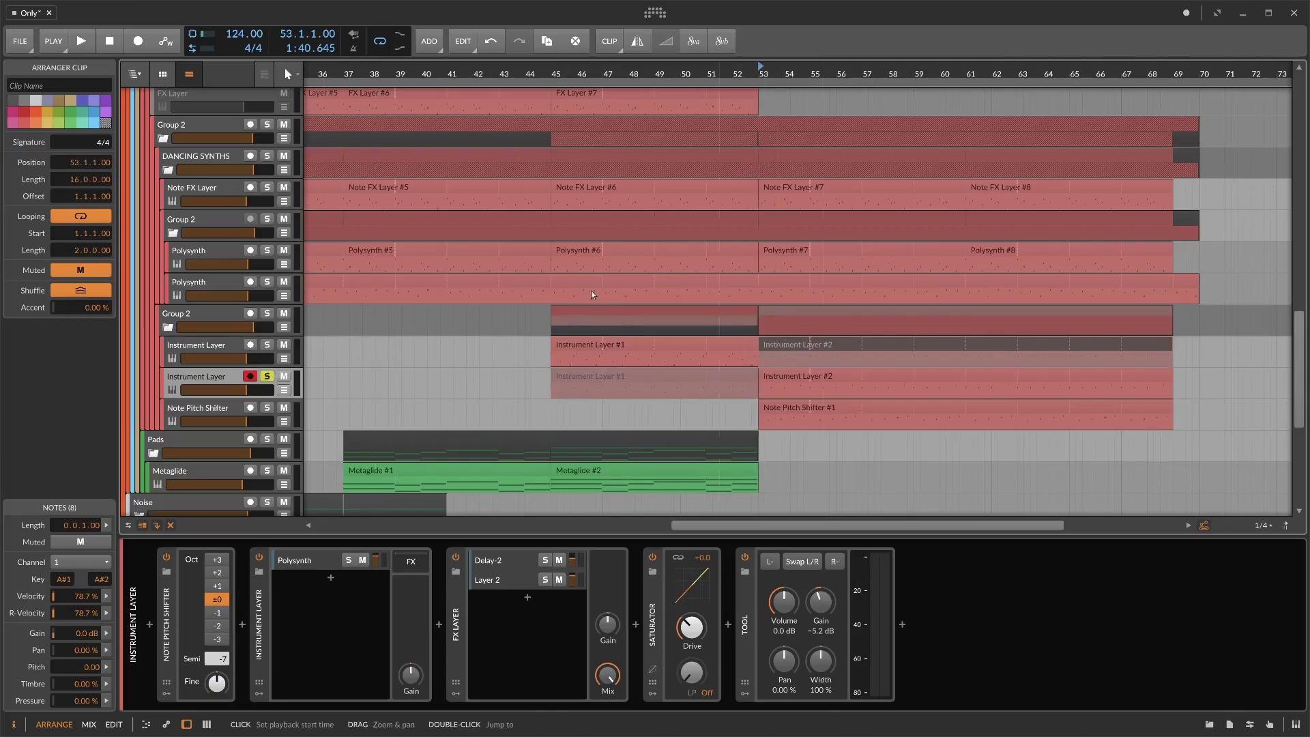
key(space)
- Open the duplicate track's Polysynth and adjust its high-pass filter frequency to about 500 Hz during solo playback
click(308, 564)
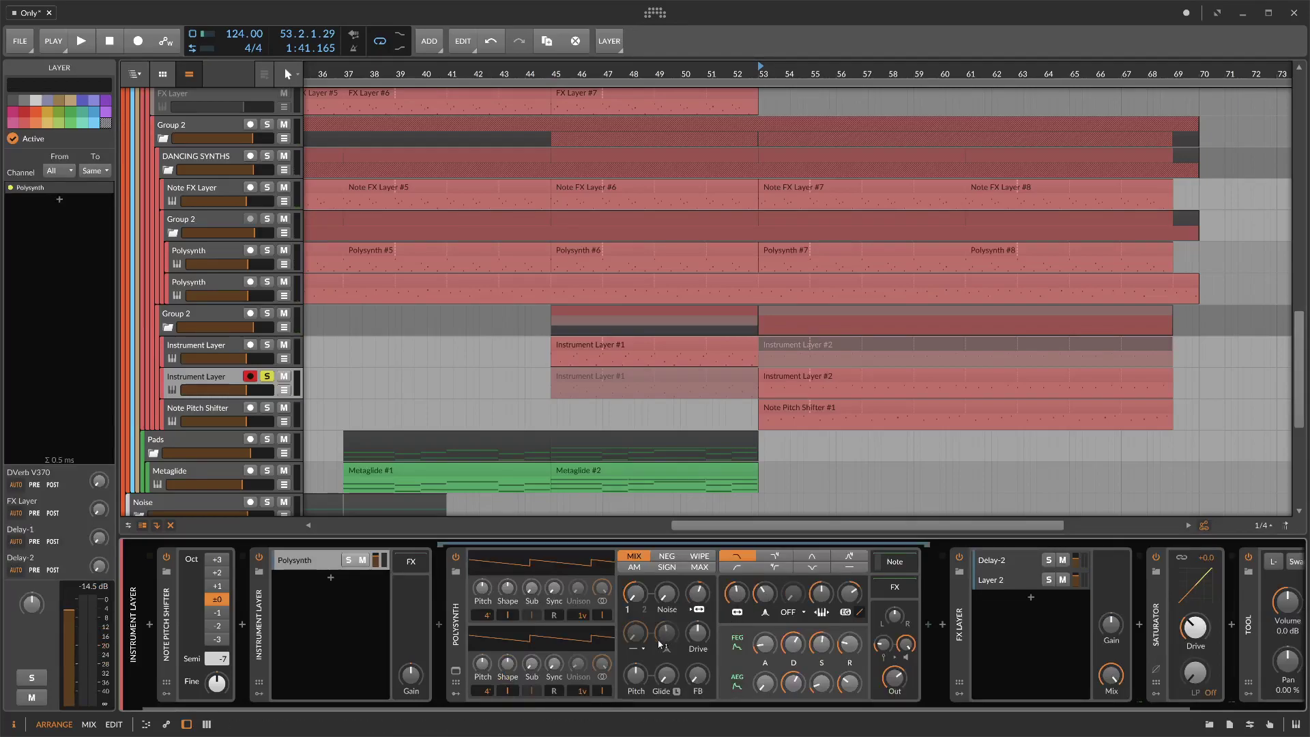
click(639, 649)
click(640, 678)
key(space)
drag(636, 633, 636, 607)
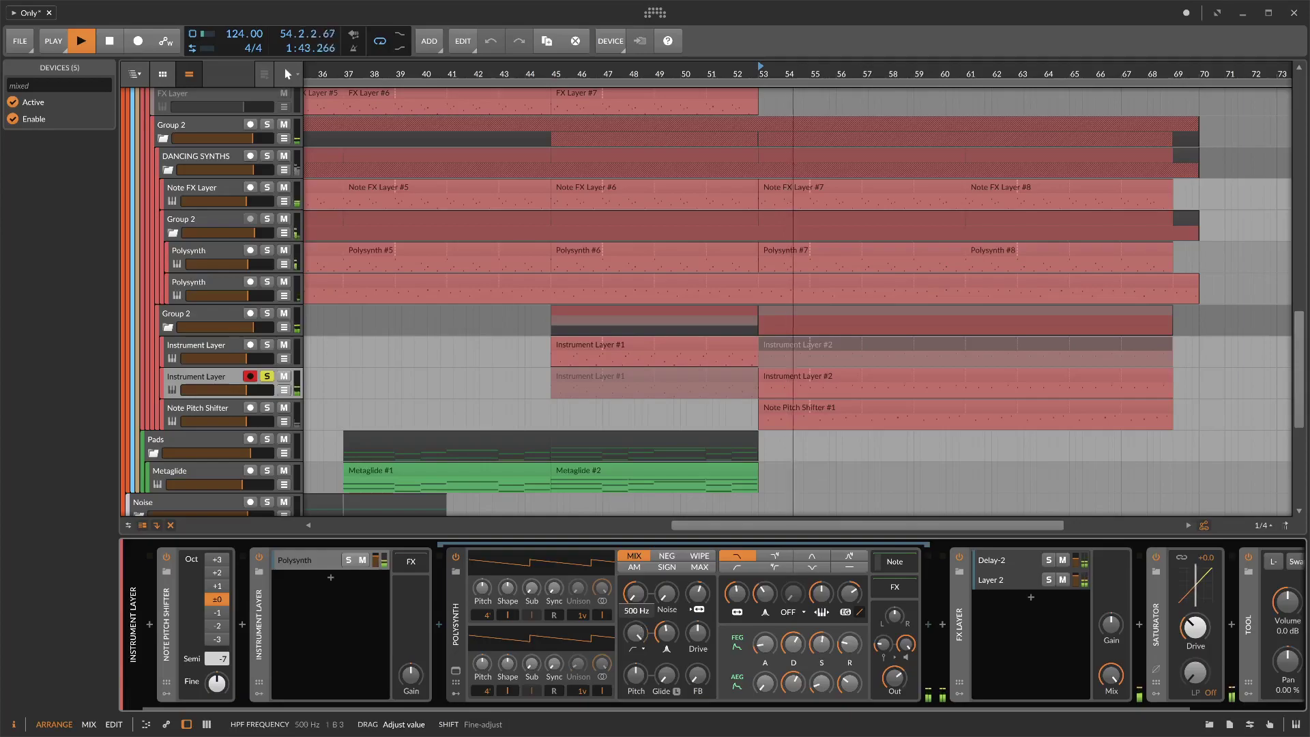
drag(636, 608, 674, 658)
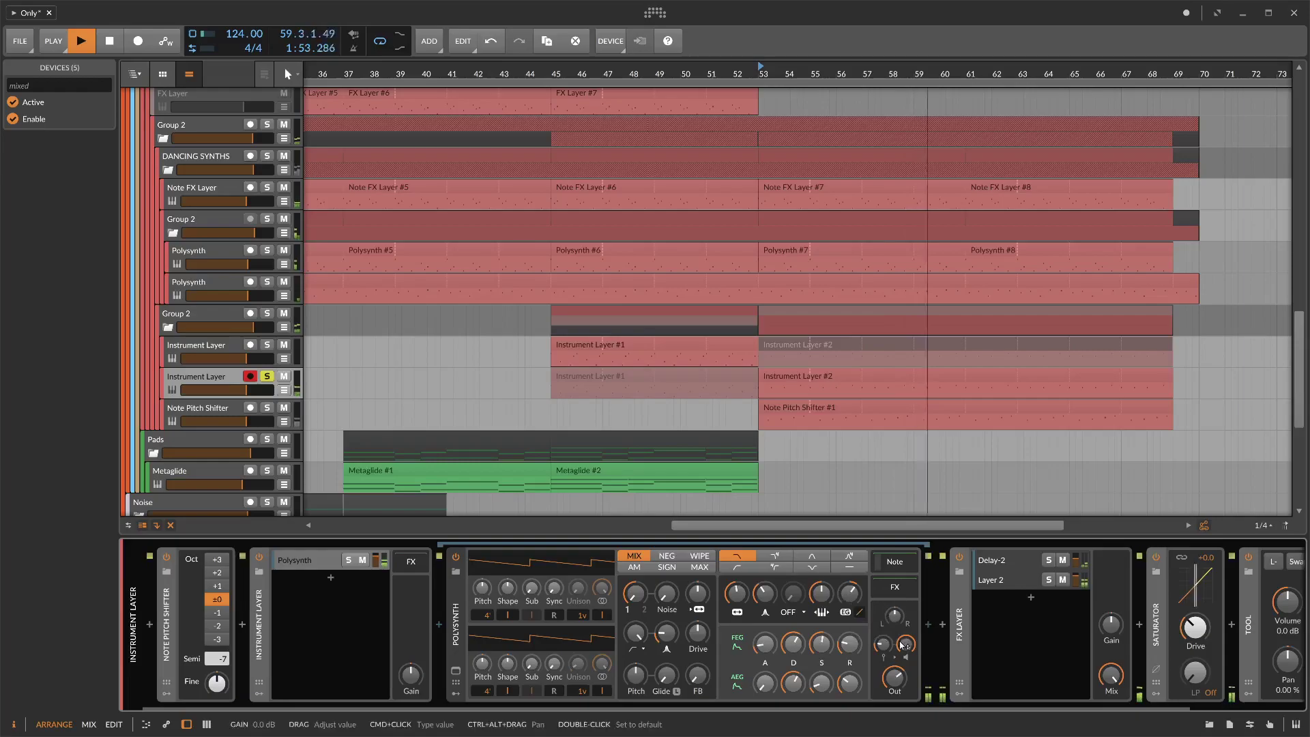
- Set the Polysynth's filter frequency to about 280 Hz and filter envelope depth to about +36.91 st, replaying from bar 53
key(space)
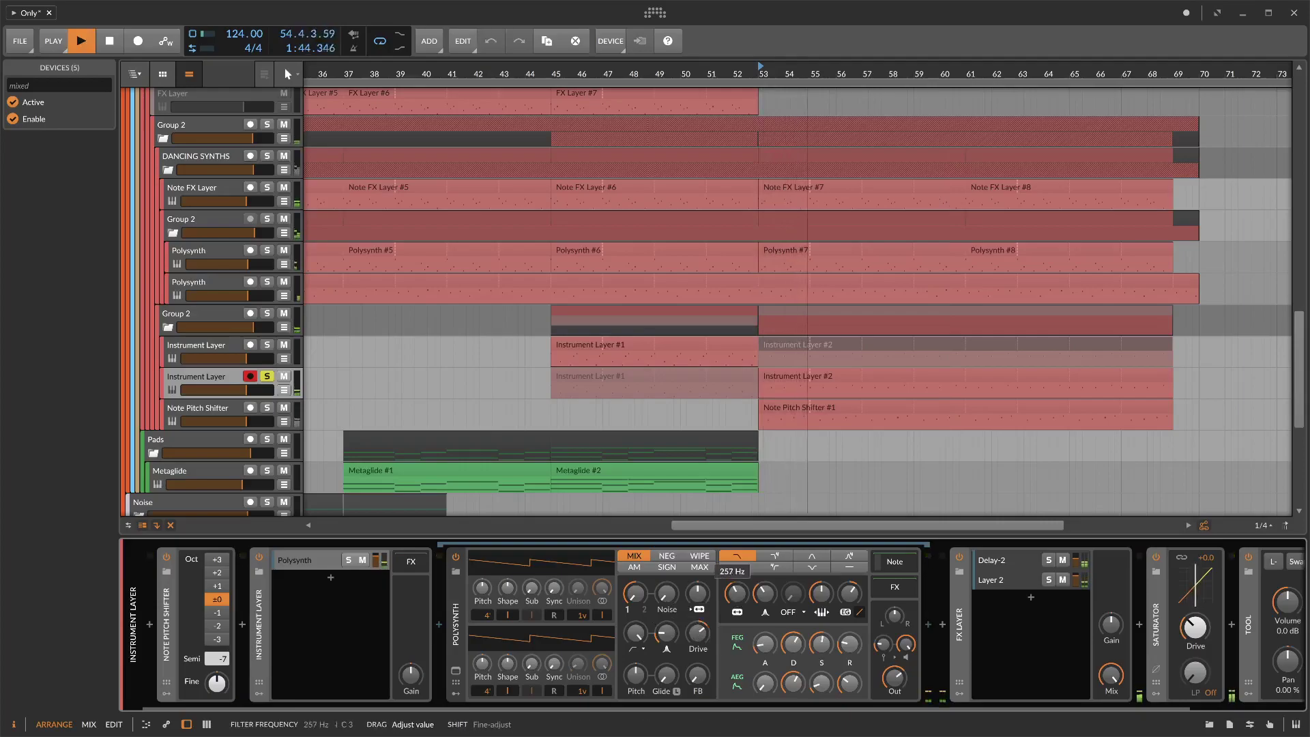
key(space)
key(space)
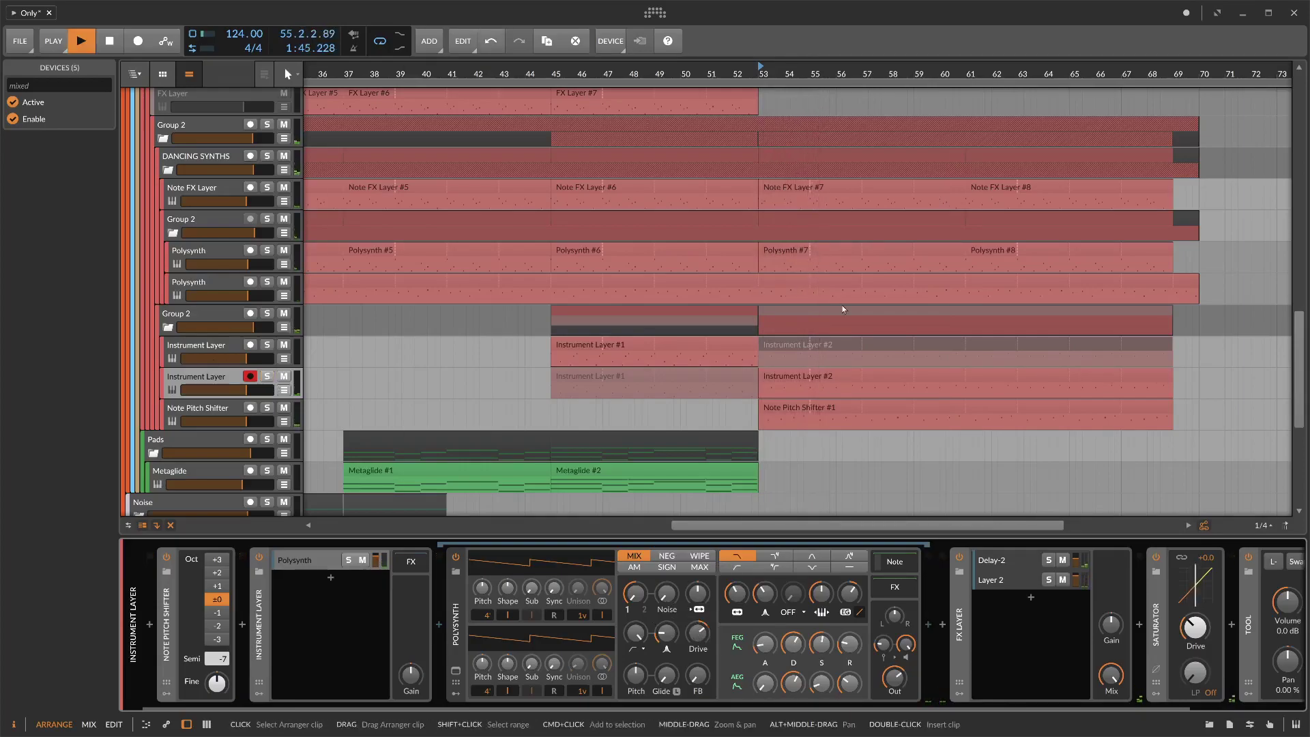
drag(741, 601, 707, 635)
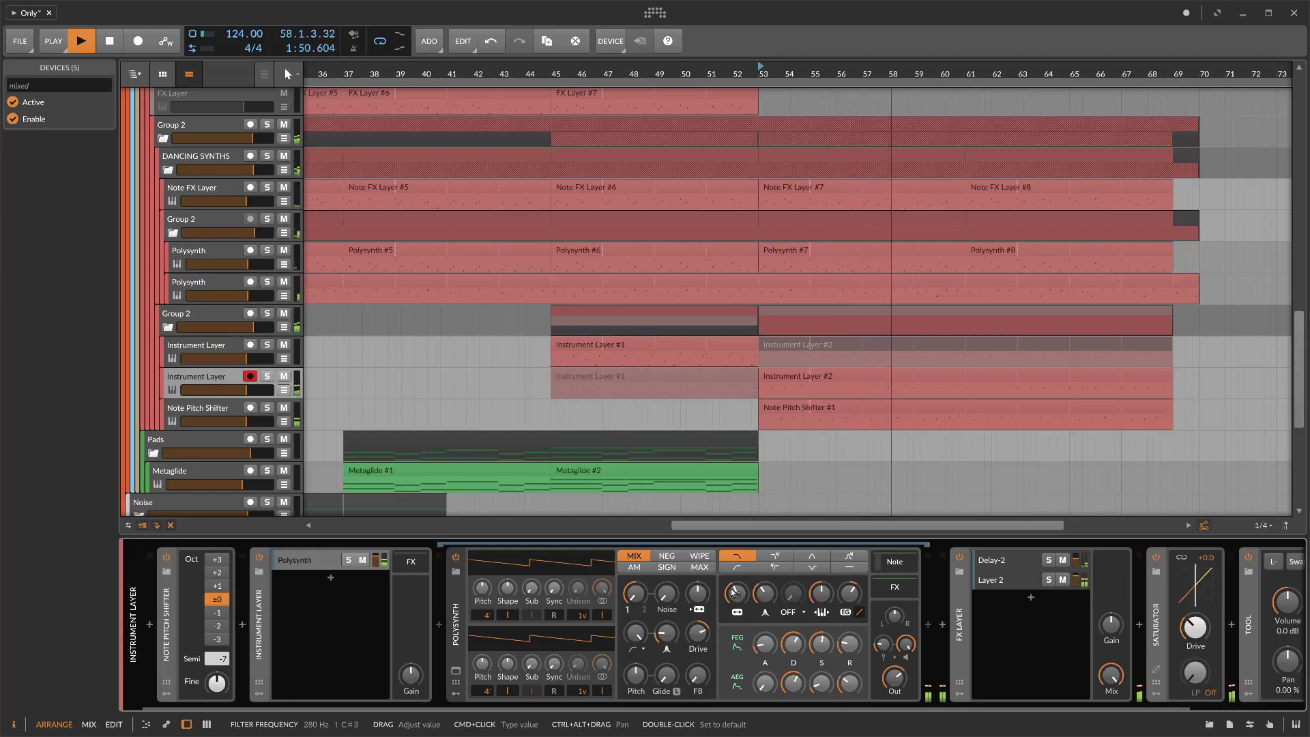
drag(850, 592, 849, 584)
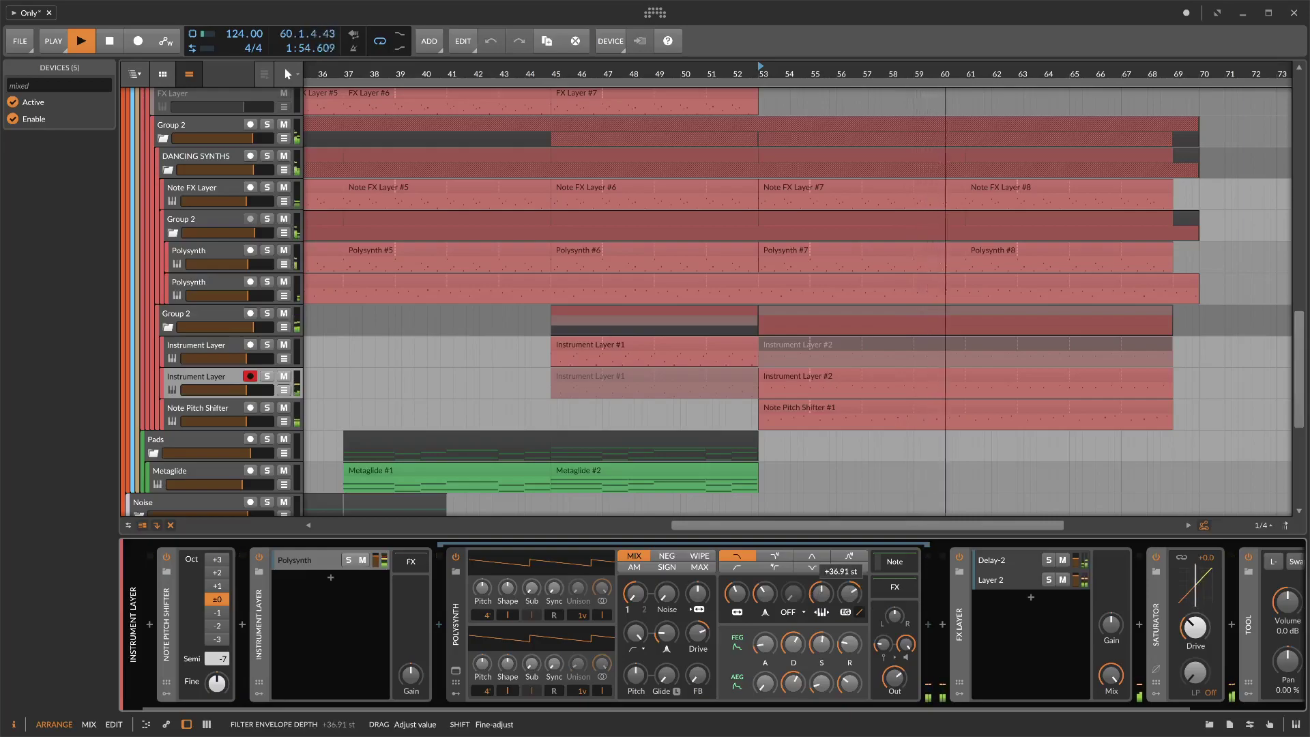
mouse_move(849, 592)
mouse_down()
mouse_move(859, 614)
mouse_move(850, 592)
mouse_up()
- Look through the synth and noise tracks up to bar 69 during playback and save the project
drag(982, 74, 966, 96)
scroll(919, 298, down, 3)
scroll(939, 301, up, 5)
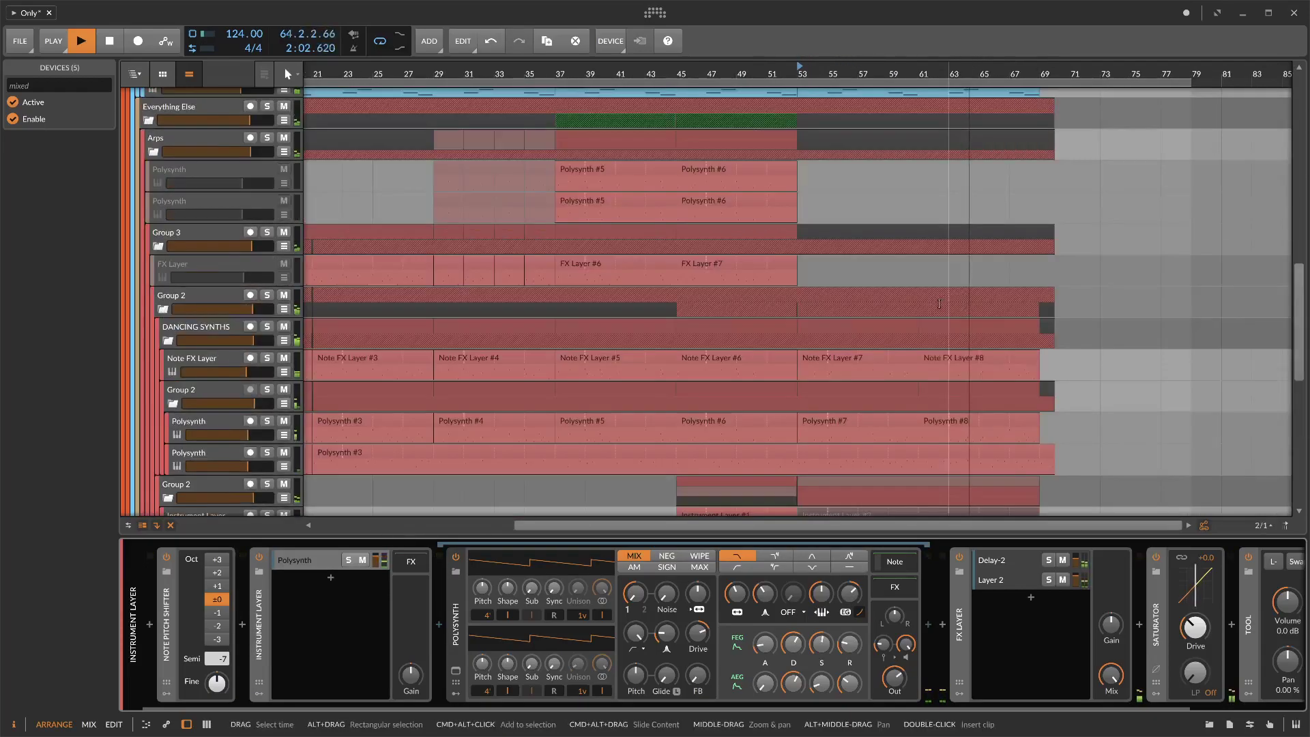
scroll(972, 322, down, 9)
scroll(1017, 347, up, 3)
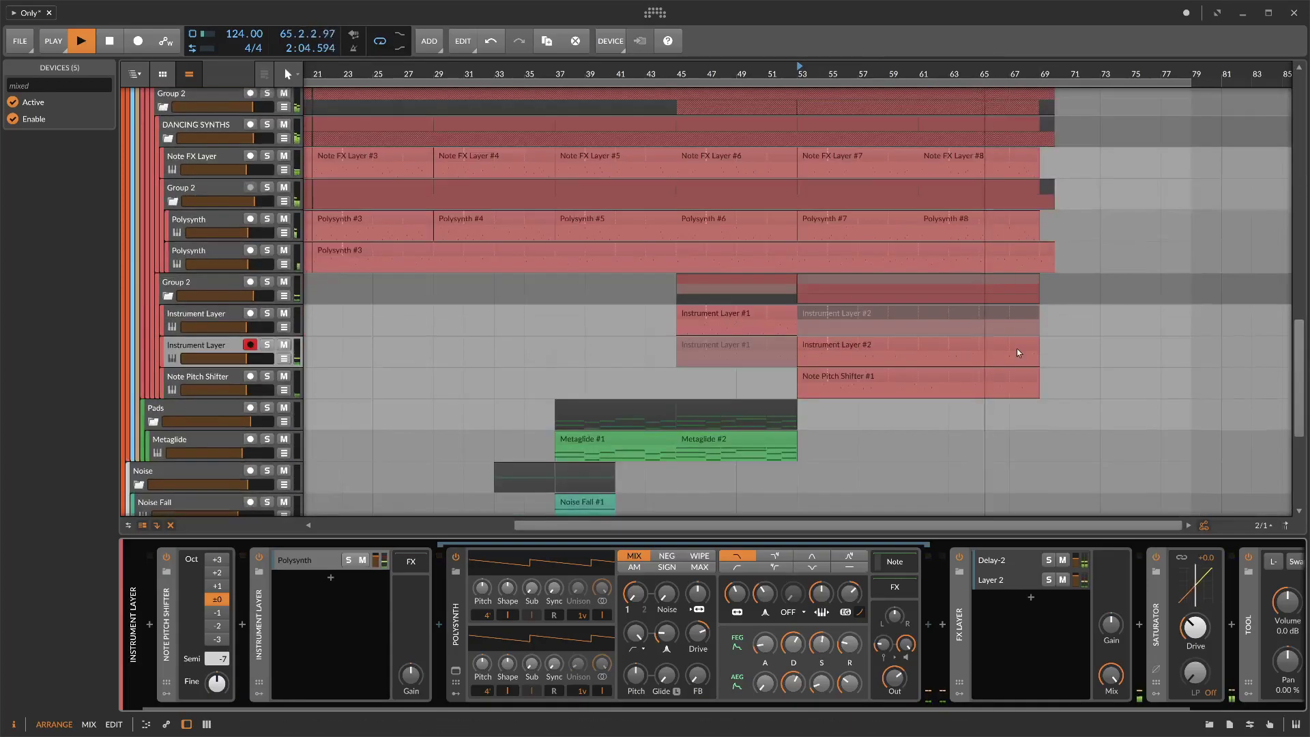
scroll(1016, 347, up, 3)
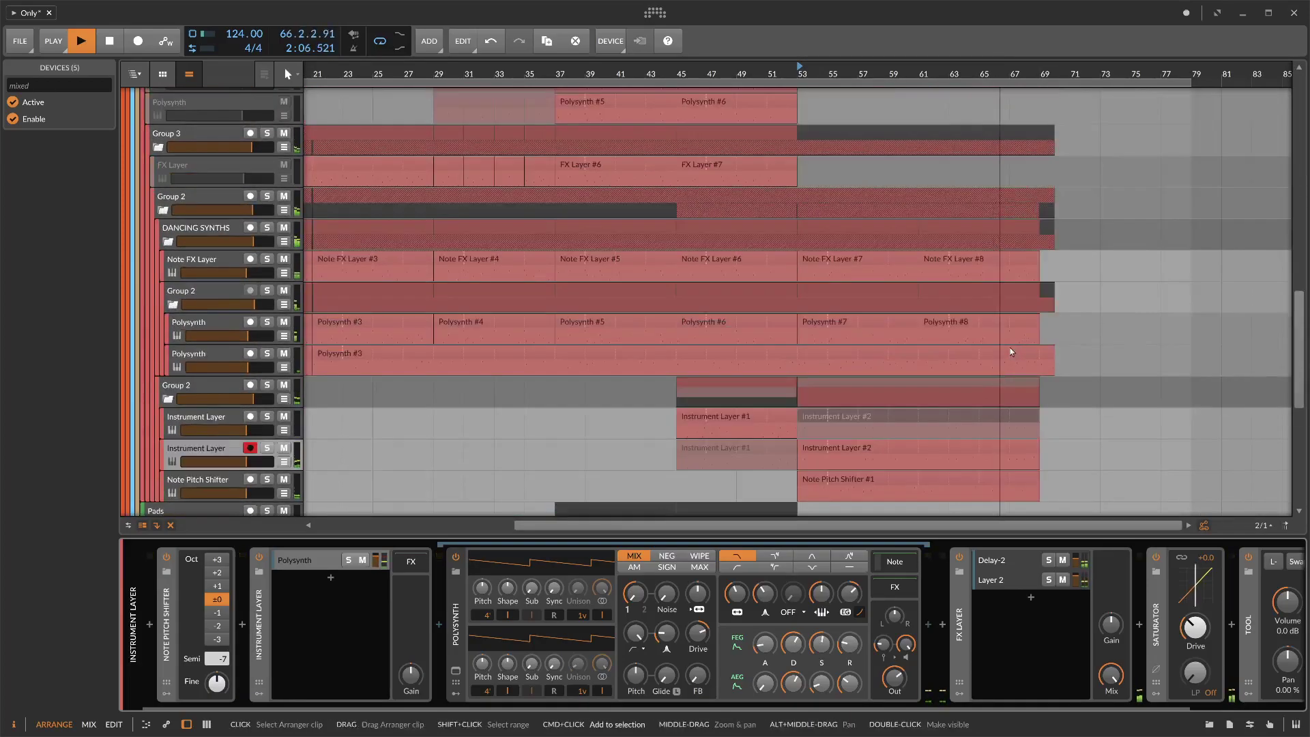
key(super+s)
- Examine the whole arrangement from the kick and hat tracks to the noise tracks as playback runs past the last clips
scroll(1010, 346, up, 5)
scroll(1003, 345, up, 5)
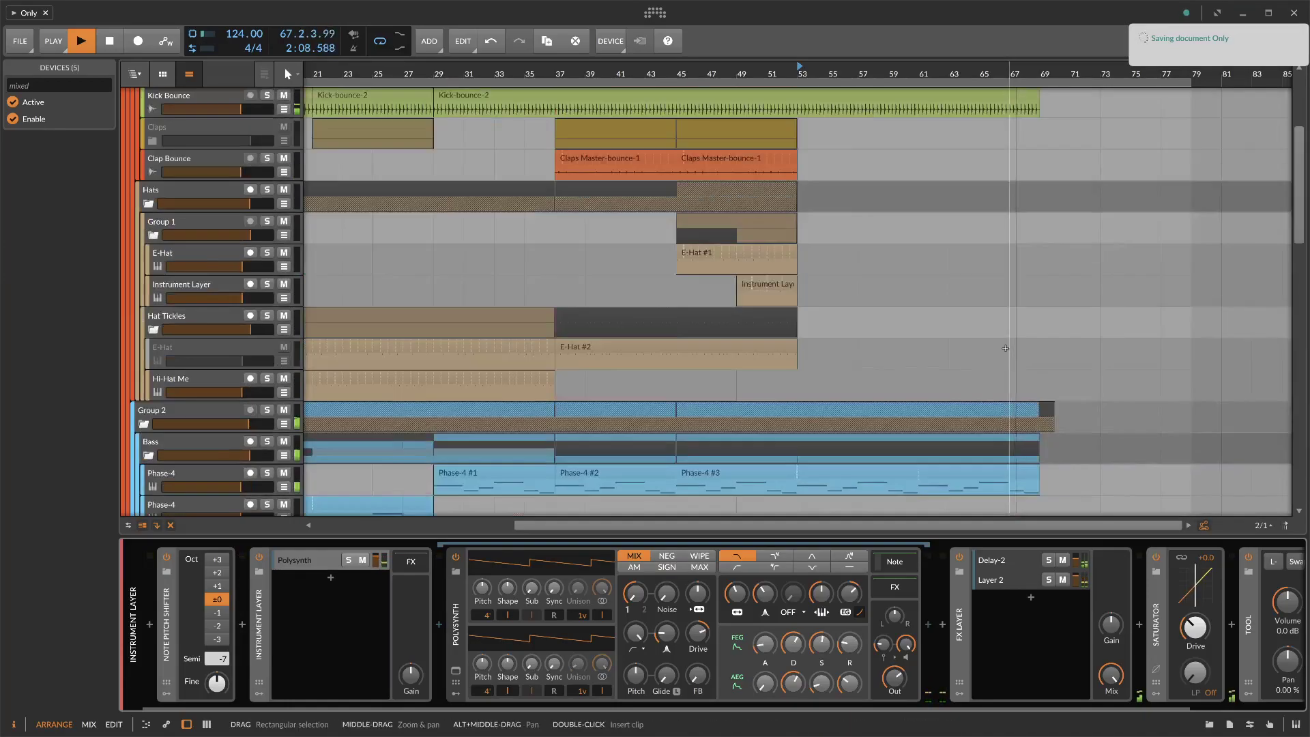
scroll(1003, 345, down, 10)
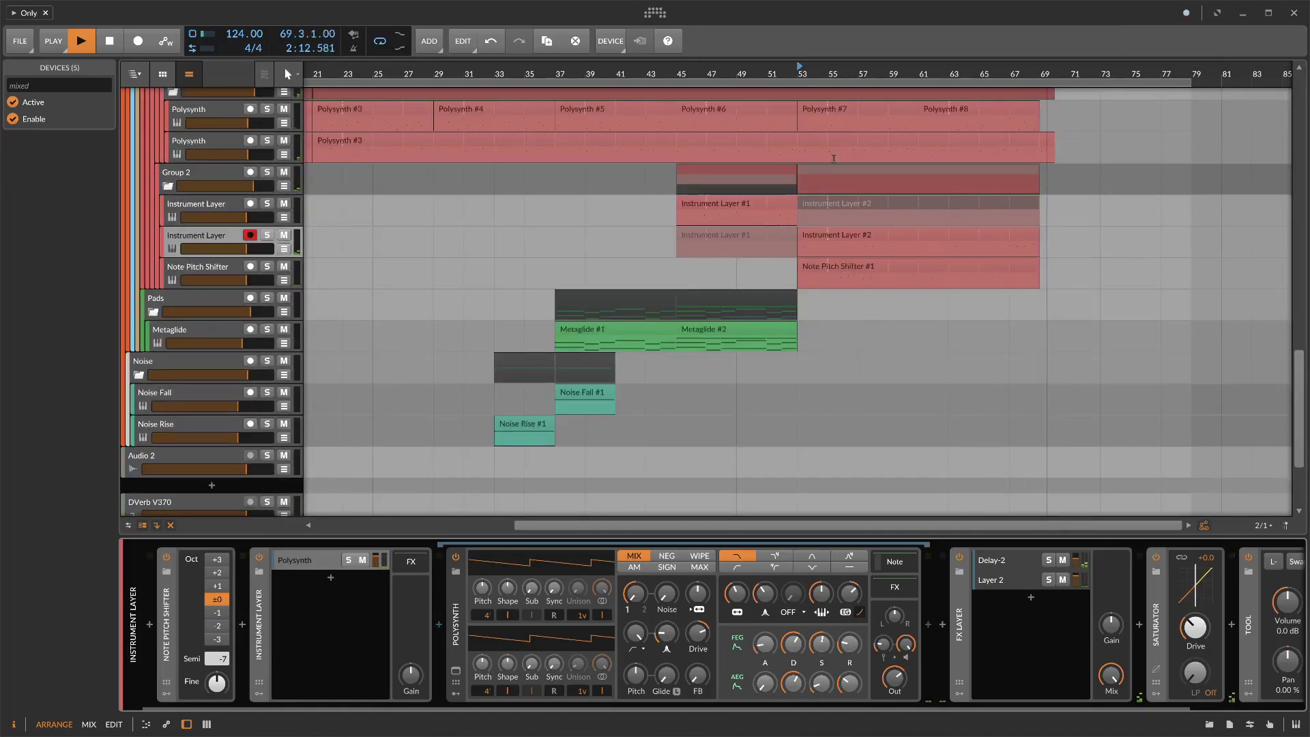
scroll(833, 159, up, 10)
scroll(924, 240, left, 5)
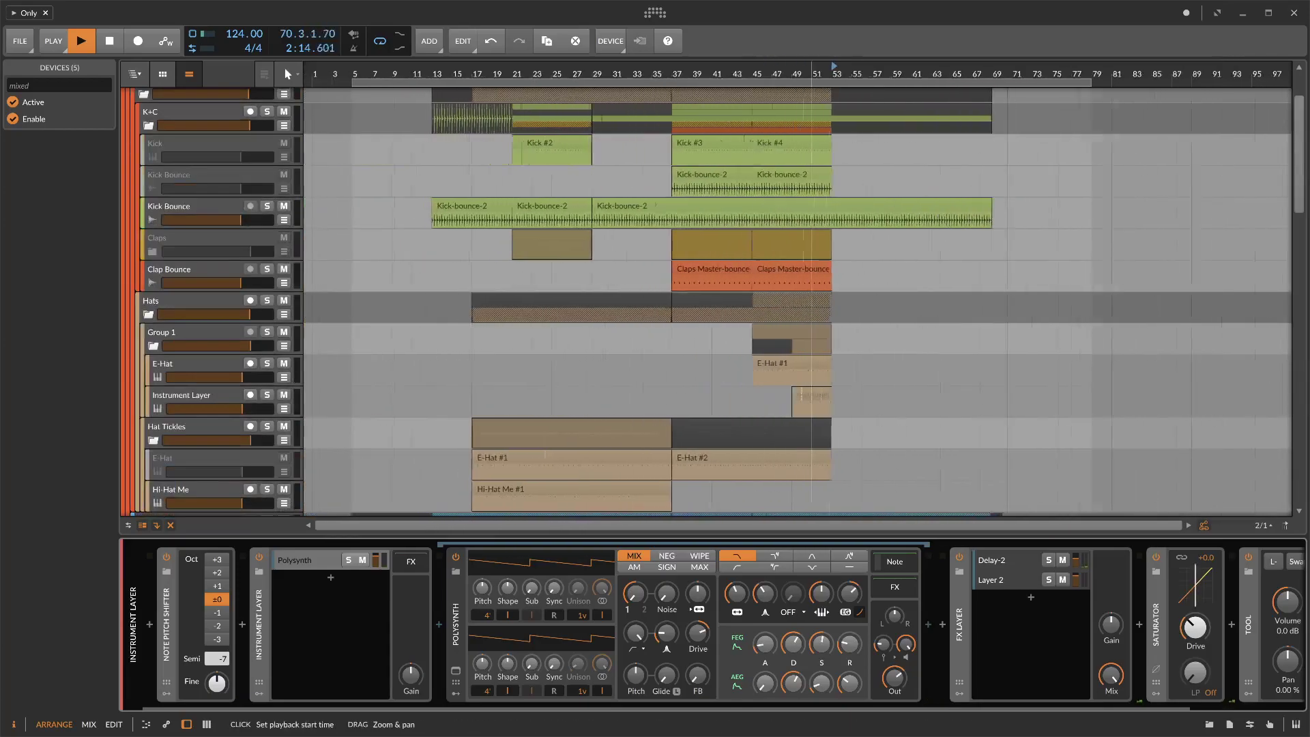